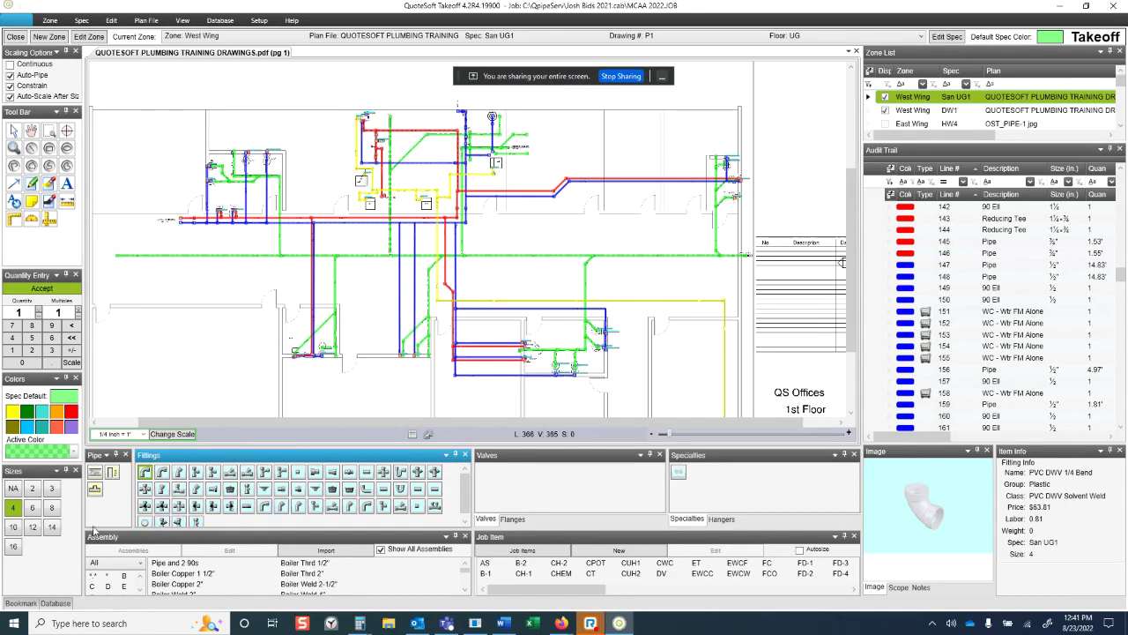
# Step: Compare the fittings offered for pipe sizes 6, 8, 4 and 2, finishing with size 4 selected
pyautogui.click(33, 508)
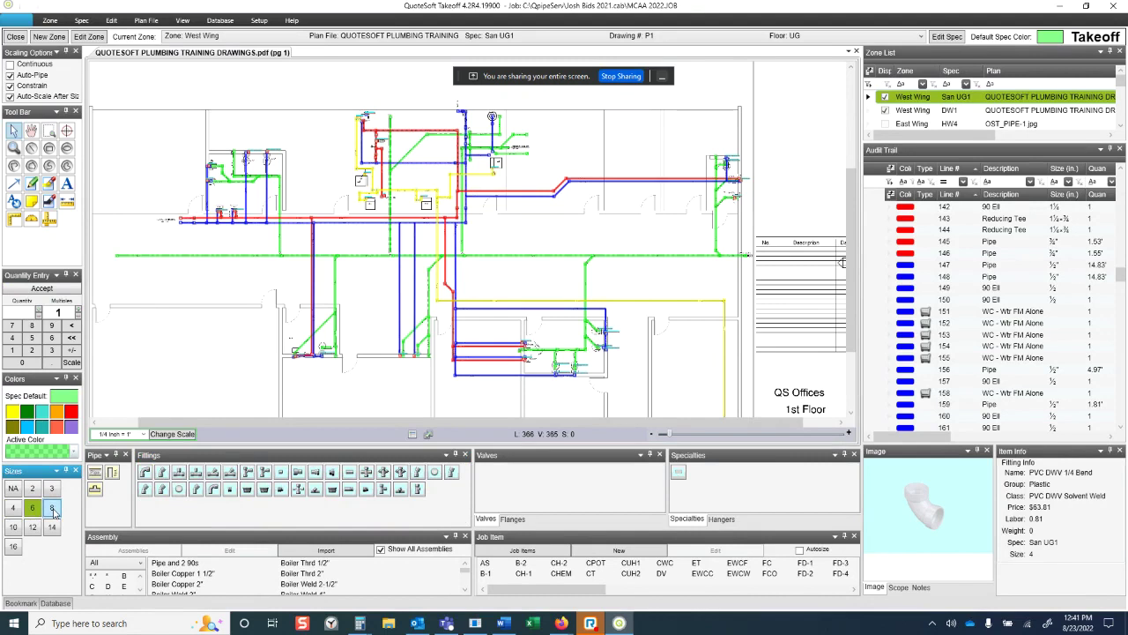
pyautogui.click(51, 509)
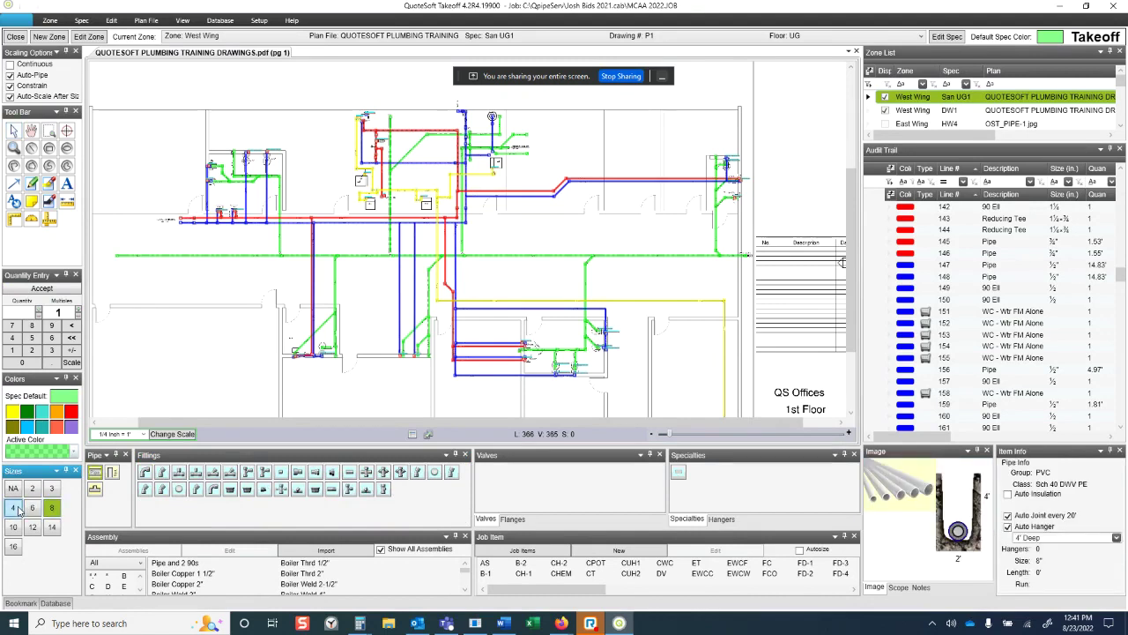
pyautogui.click(16, 509)
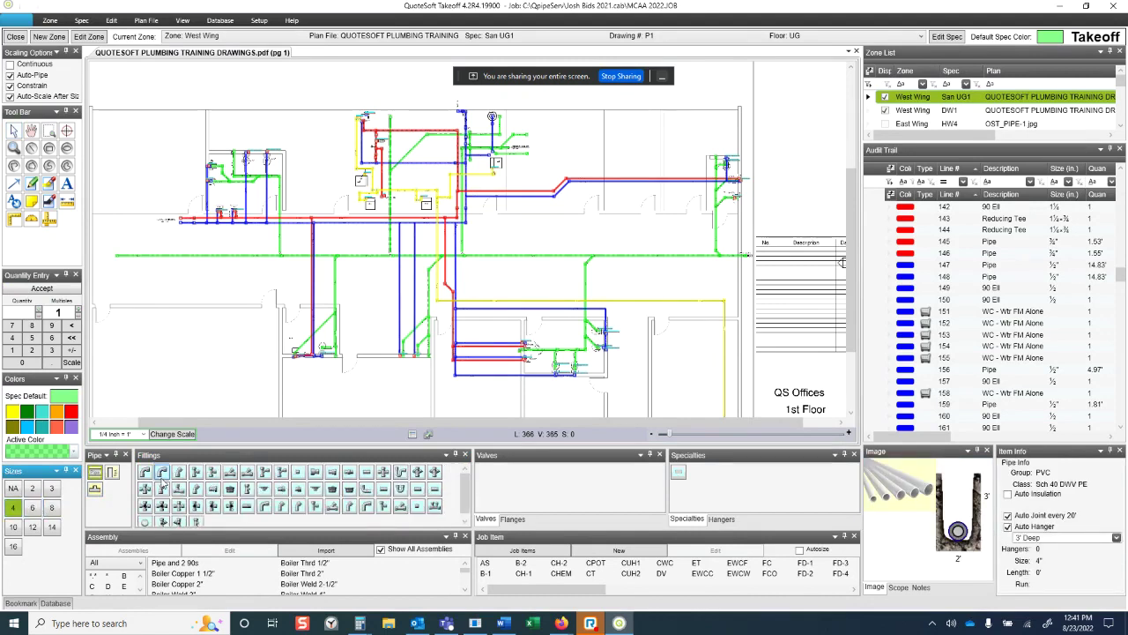
pyautogui.click(30, 489)
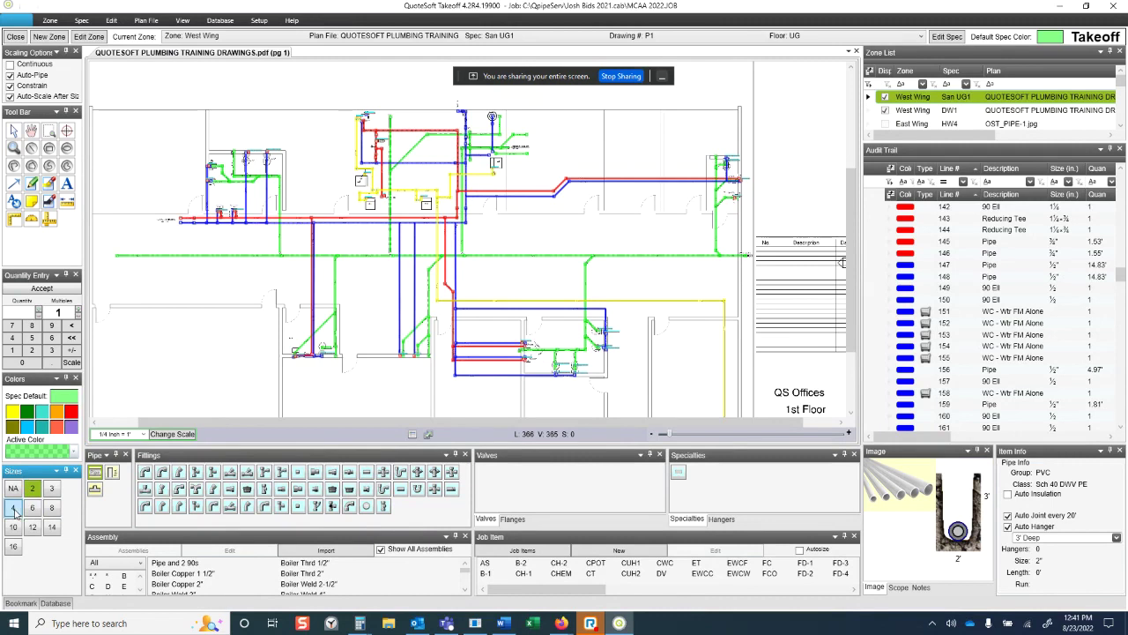
pyautogui.click(14, 510)
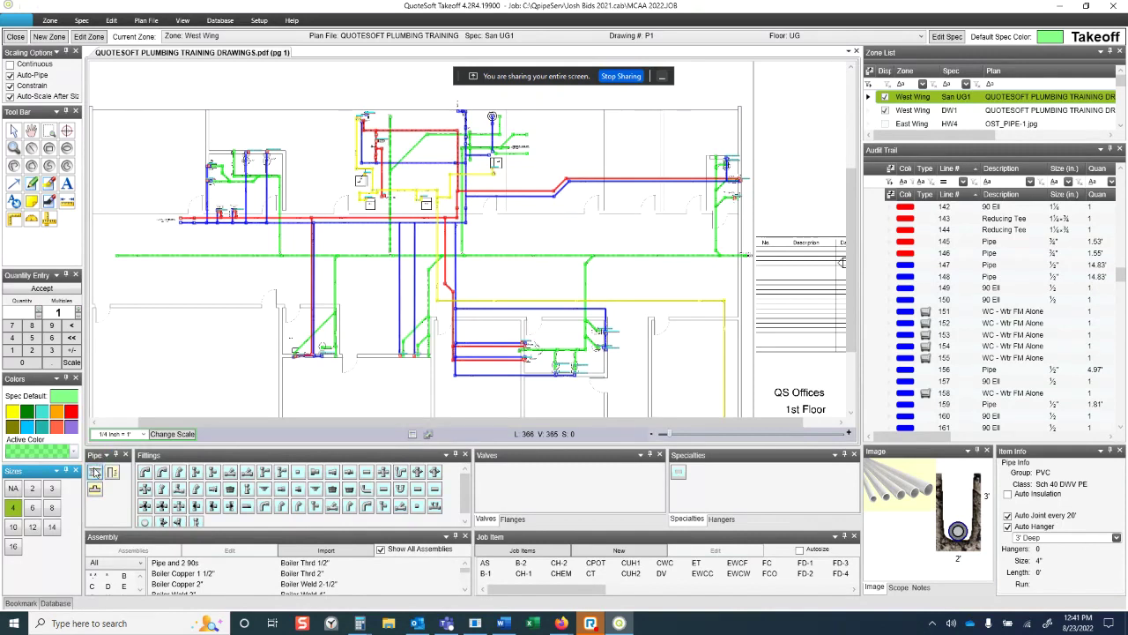
# Step: Show the size 4 fittings as text names, and switch their display back to icons
pyautogui.click(95, 474)
pyautogui.rightClick(146, 476)
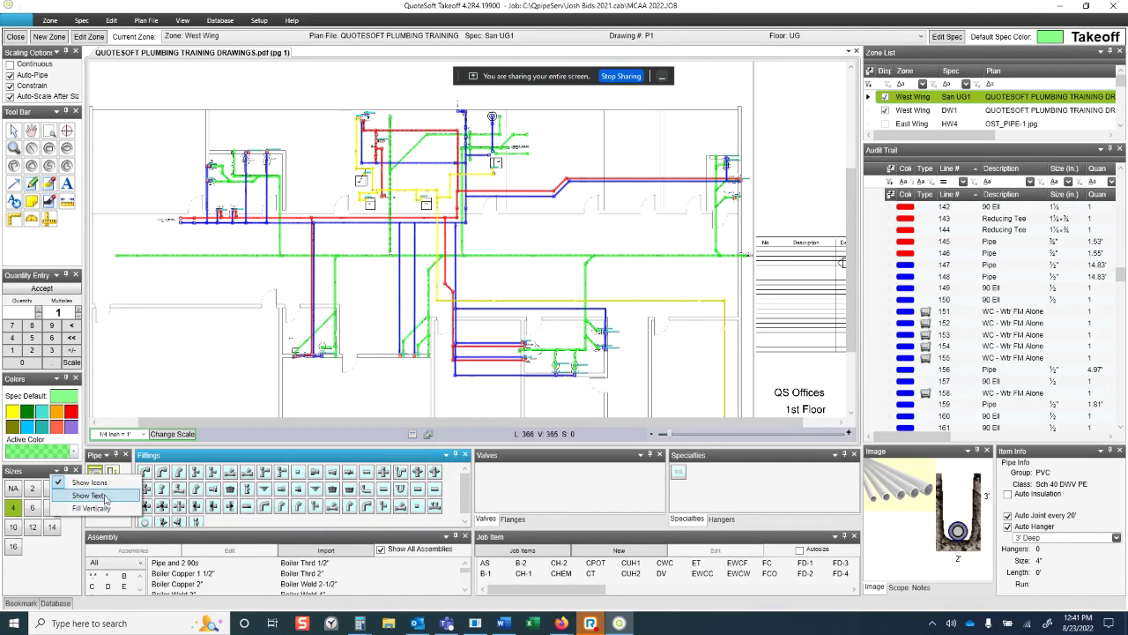
pyautogui.click(103, 496)
pyautogui.rightClick(167, 476)
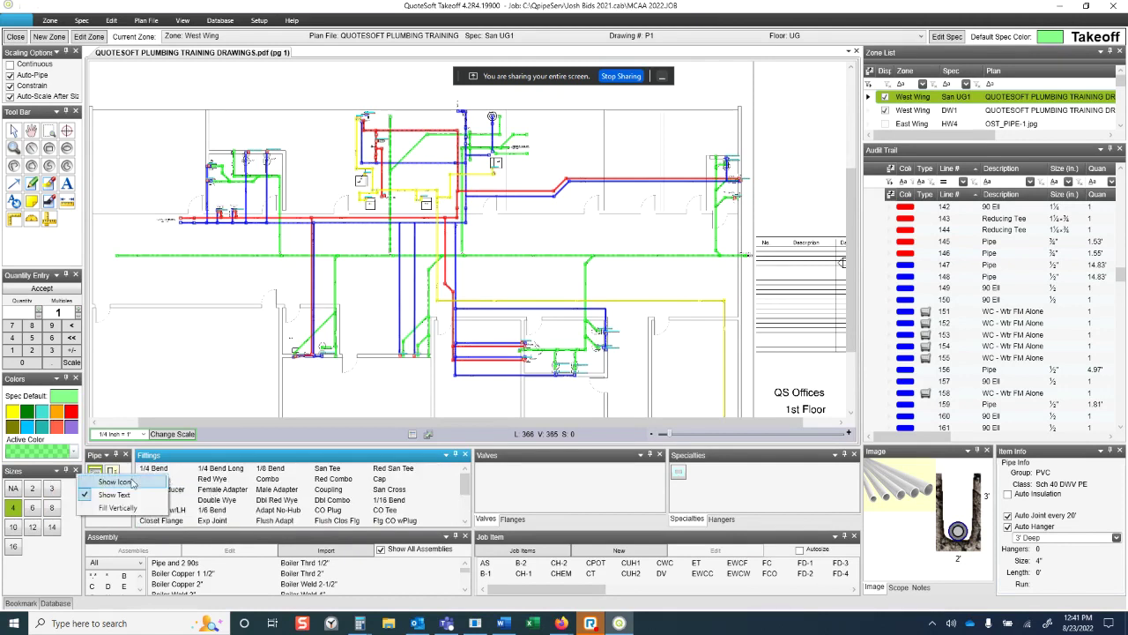
pyautogui.click(131, 482)
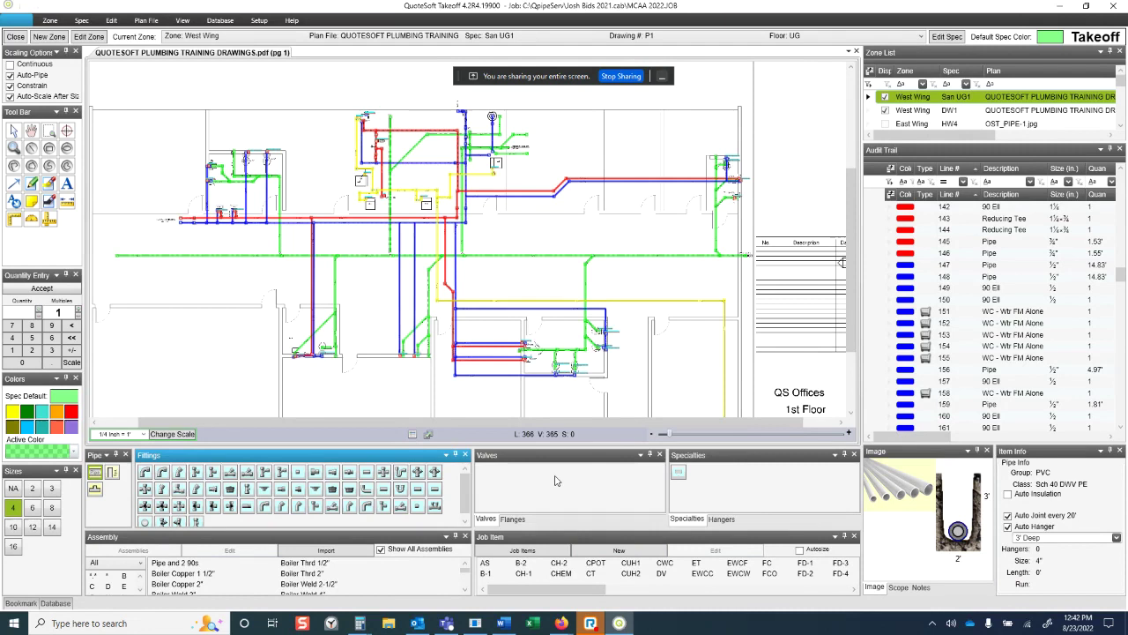
# Step: View the available flanges, valves, hangers and specialties for the current spec and size
pyautogui.click(512, 520)
pyautogui.click(486, 520)
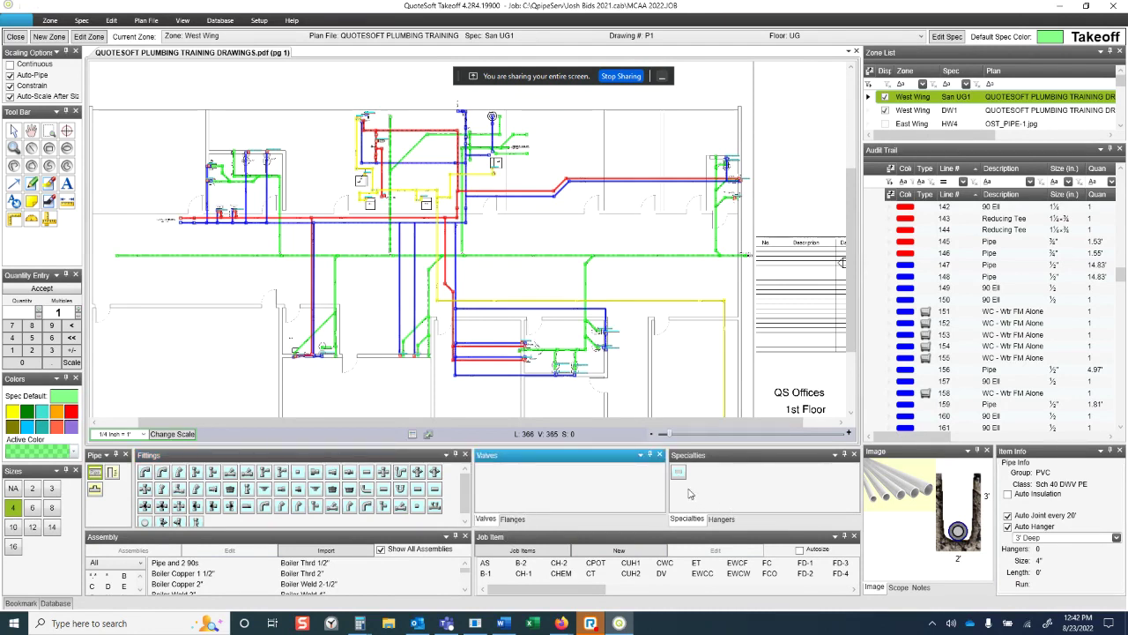
pyautogui.click(721, 520)
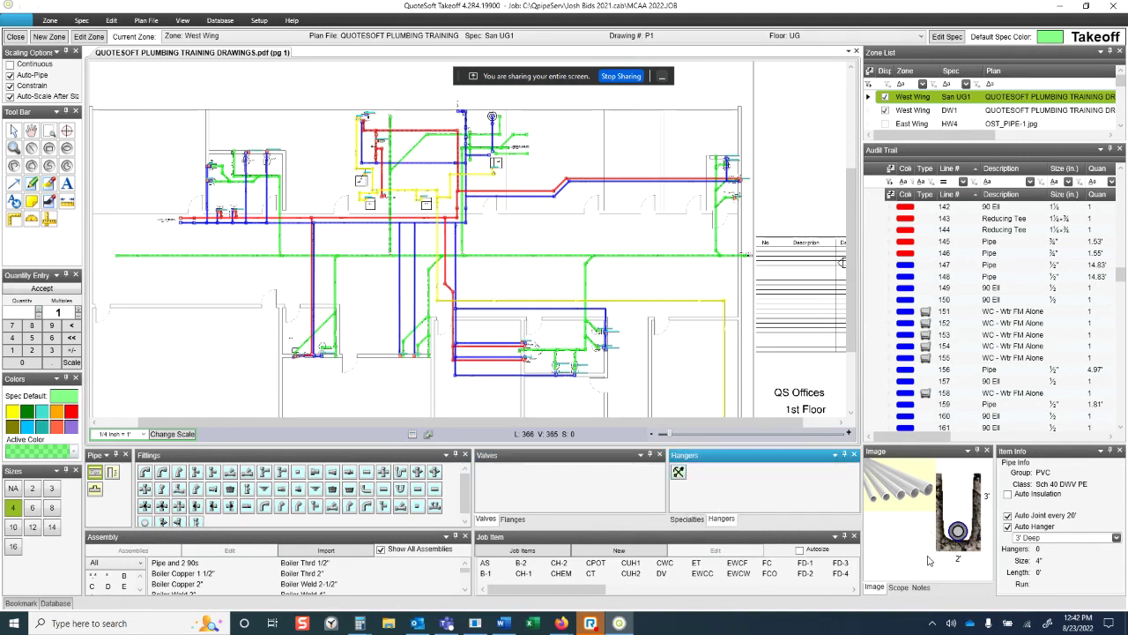
pyautogui.click(690, 519)
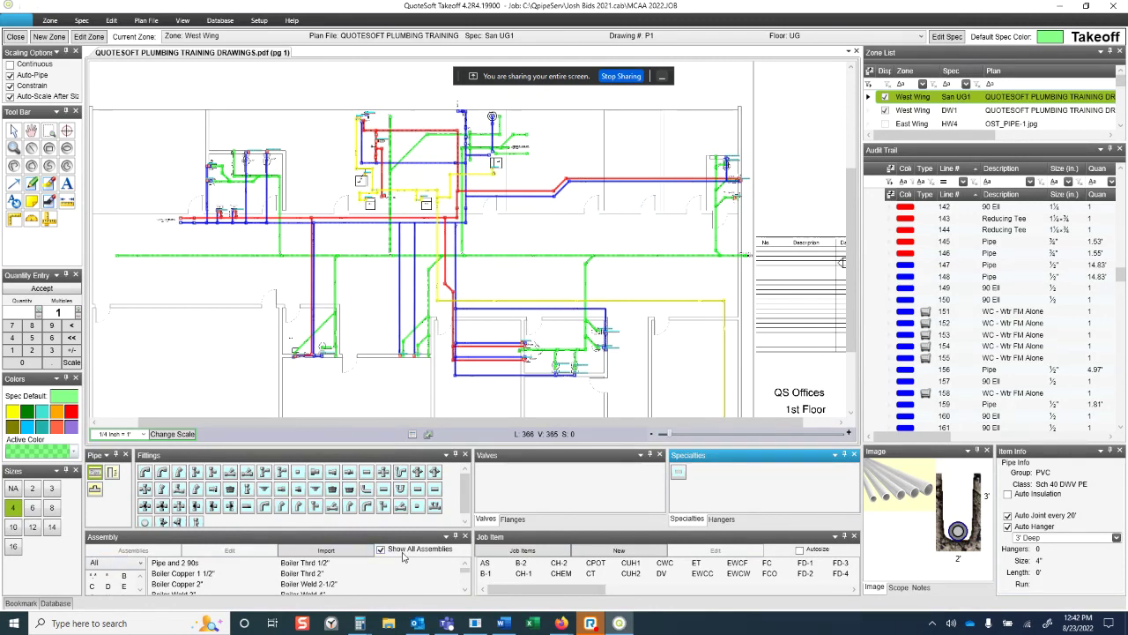
# Step: Undock and enlarge the assembly list over the drawing and look through all available assemblies
pyautogui.click(248, 541)
pyautogui.moveTo(249, 541)
pyautogui.mouseDown()
pyautogui.moveTo(284, 492)
pyautogui.moveTo(299, 180)
pyautogui.mouseUp()
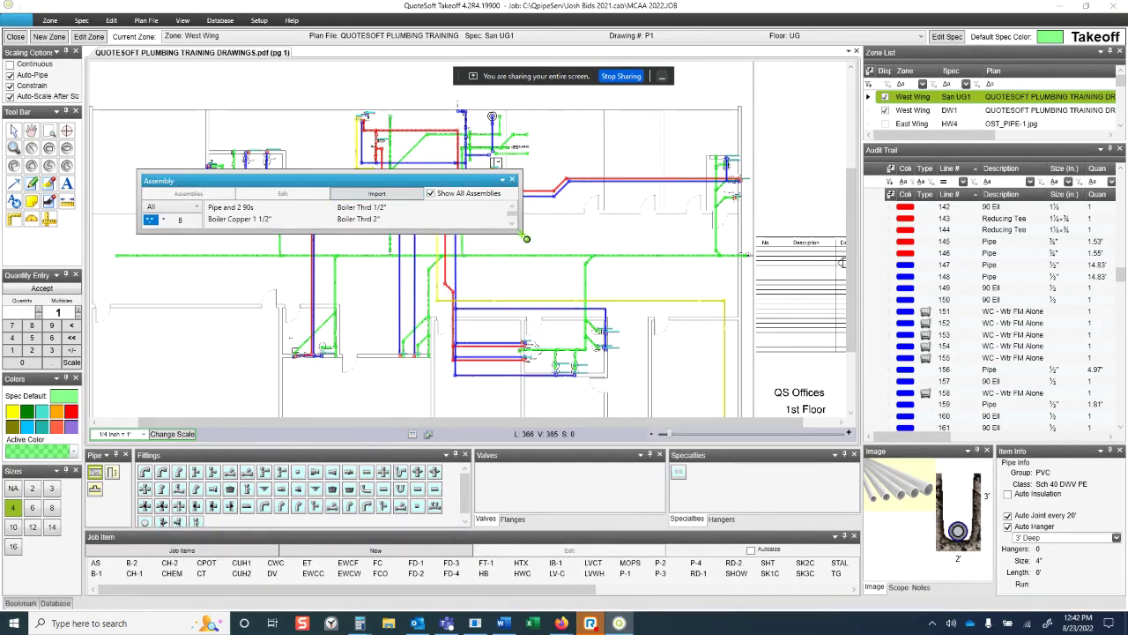
pyautogui.moveTo(520, 234); pyautogui.dragTo(758, 467)
pyautogui.scroll(-8, 183, 325)
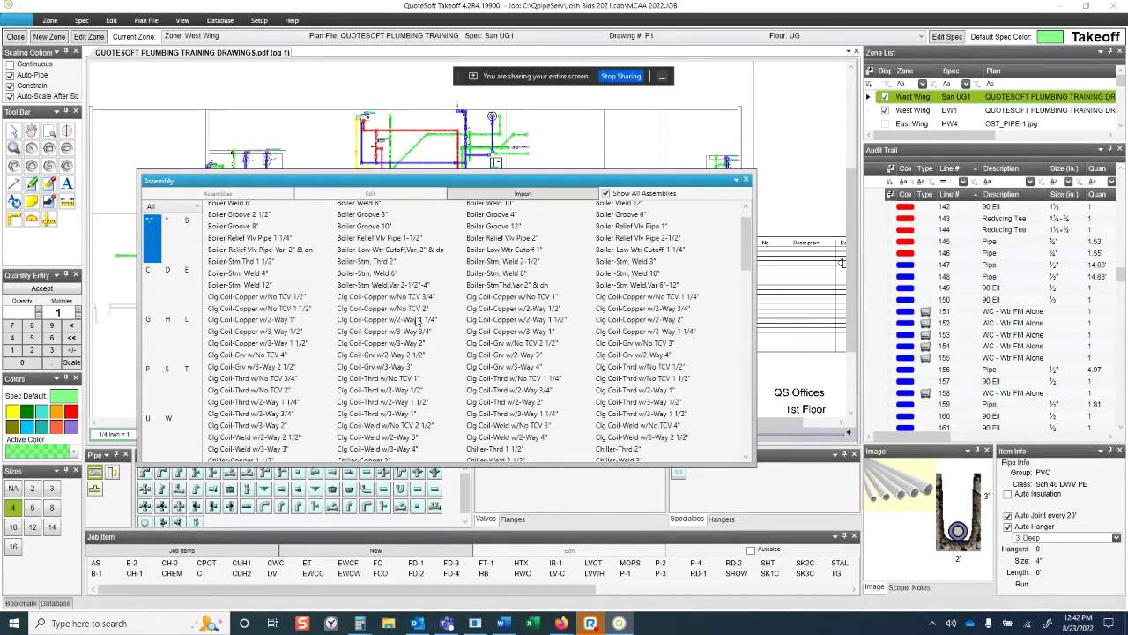
pyautogui.scroll(-10, 443, 388)
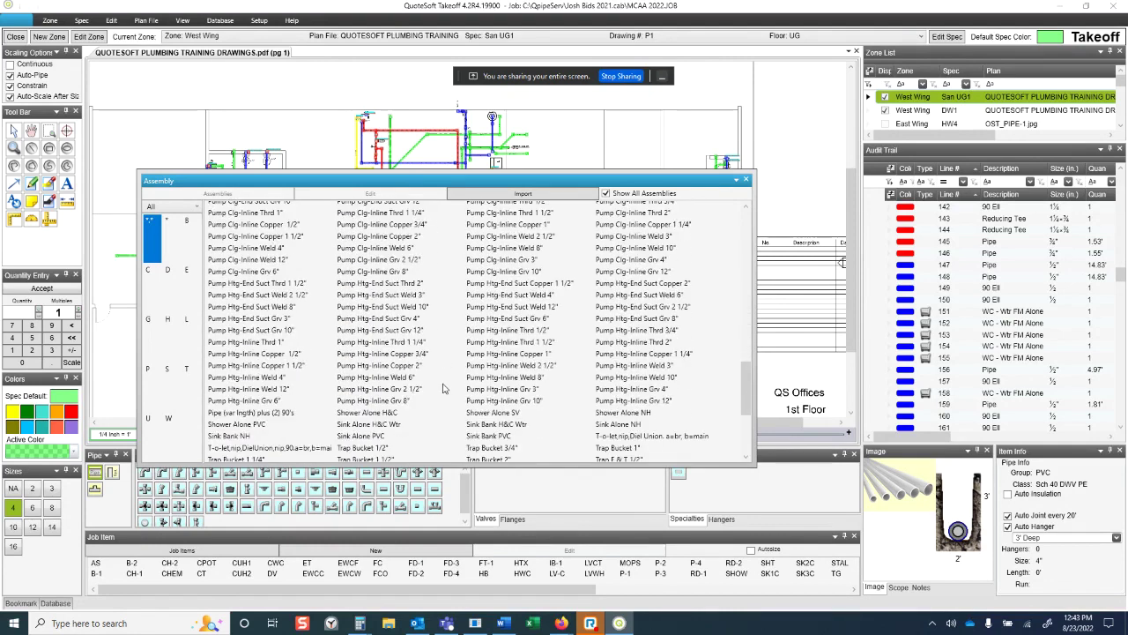
pyautogui.scroll(-5, 443, 388)
pyautogui.scroll(12, 443, 388)
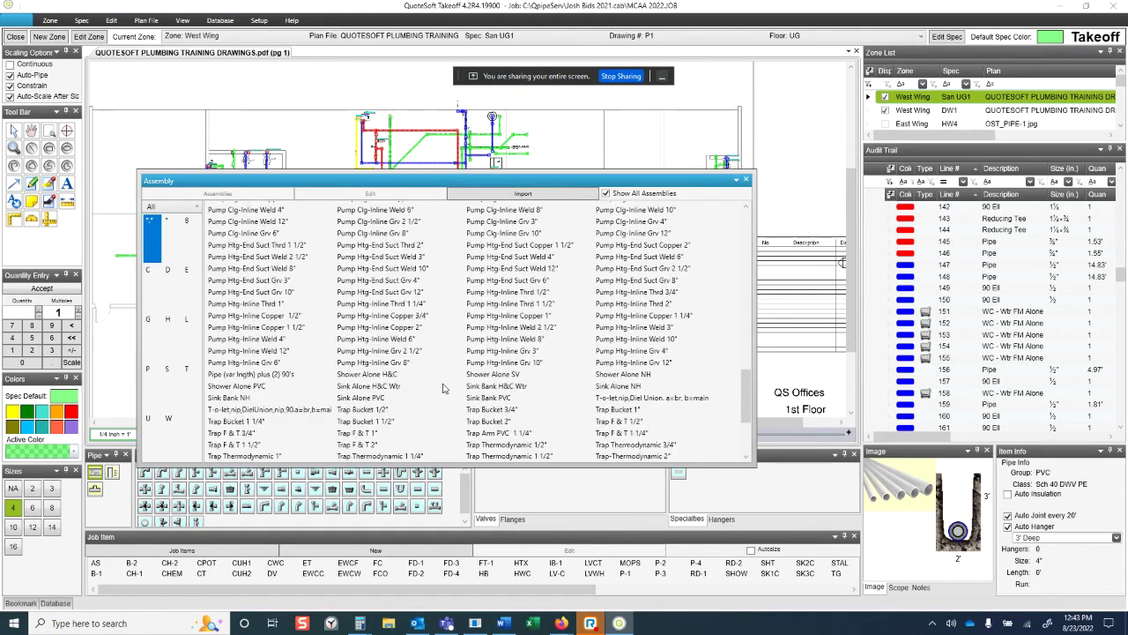
pyautogui.scroll(10, 443, 388)
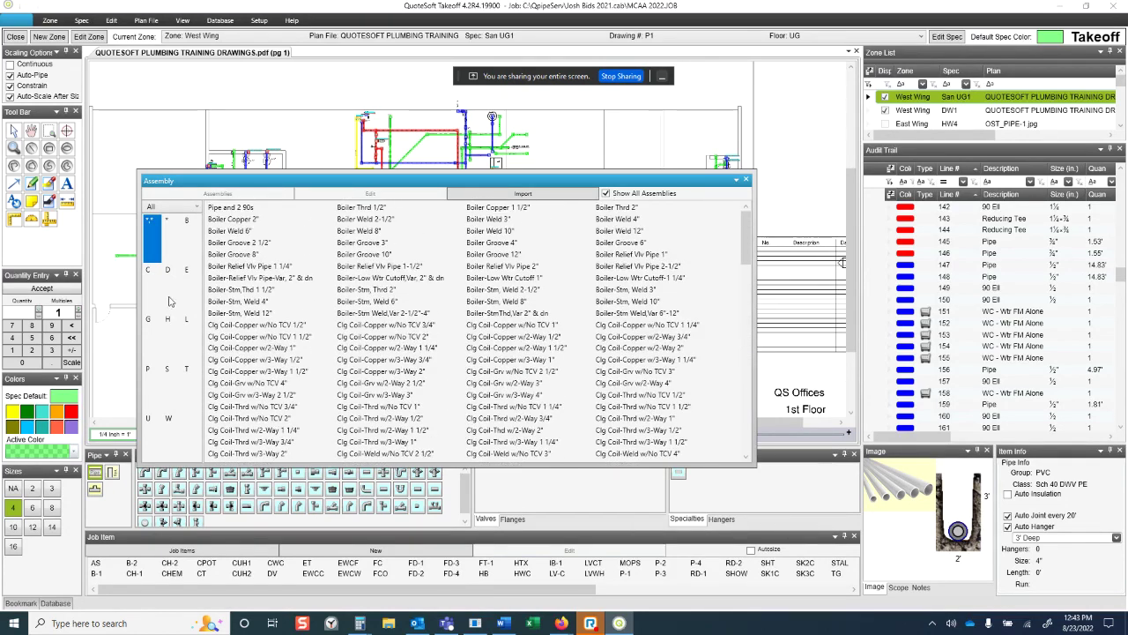
# Step: Filter the assemblies by B and W, inspect the Wtr Htr 2" w/Recirc and 1 1/4" w/No Recirc assemblies, and redock the list
pyautogui.click(188, 223)
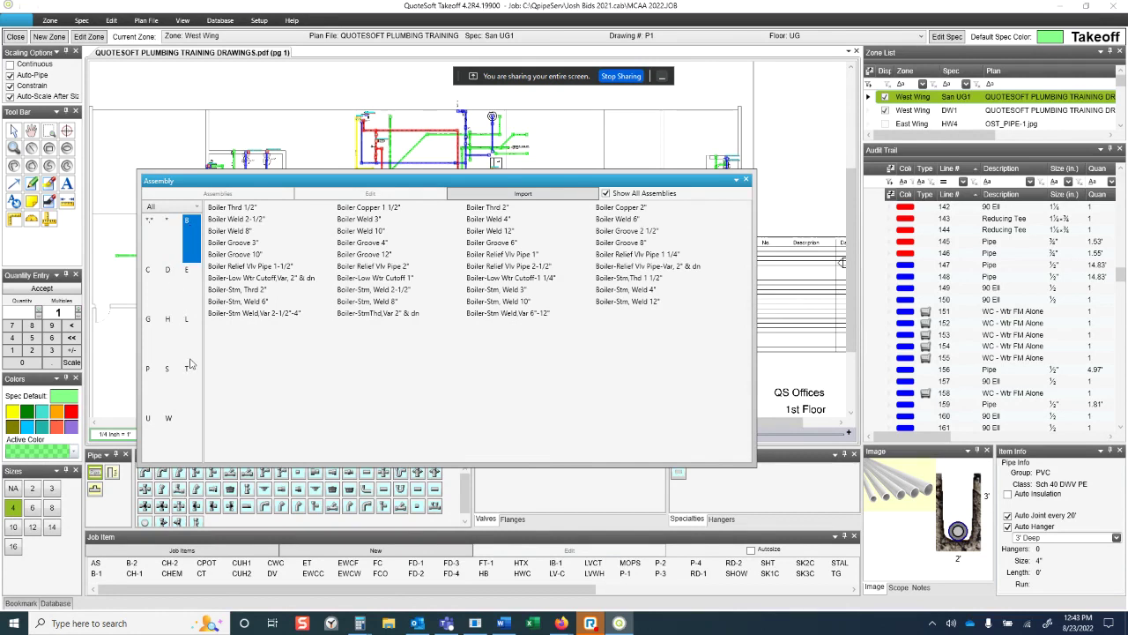
pyautogui.click(168, 421)
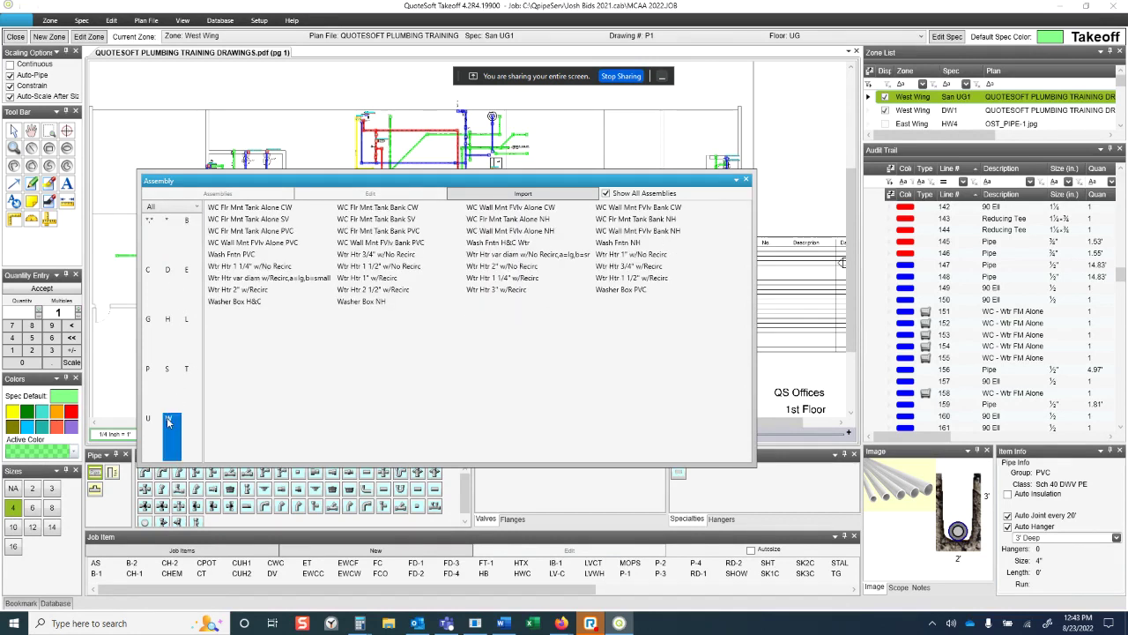
pyautogui.click(236, 291)
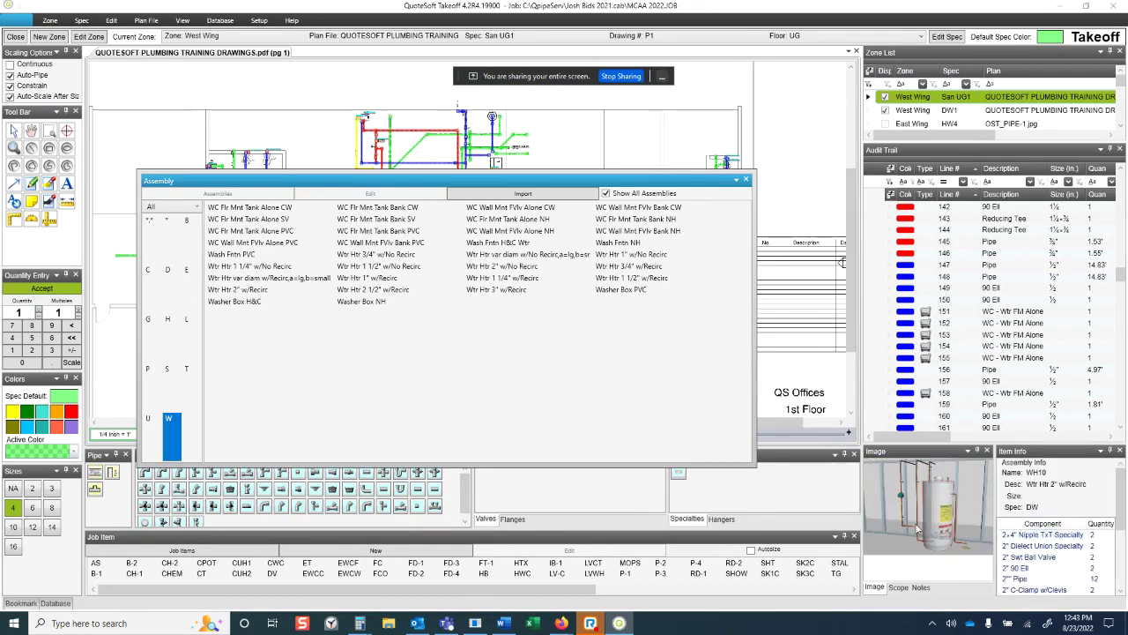
pyautogui.click(247, 265)
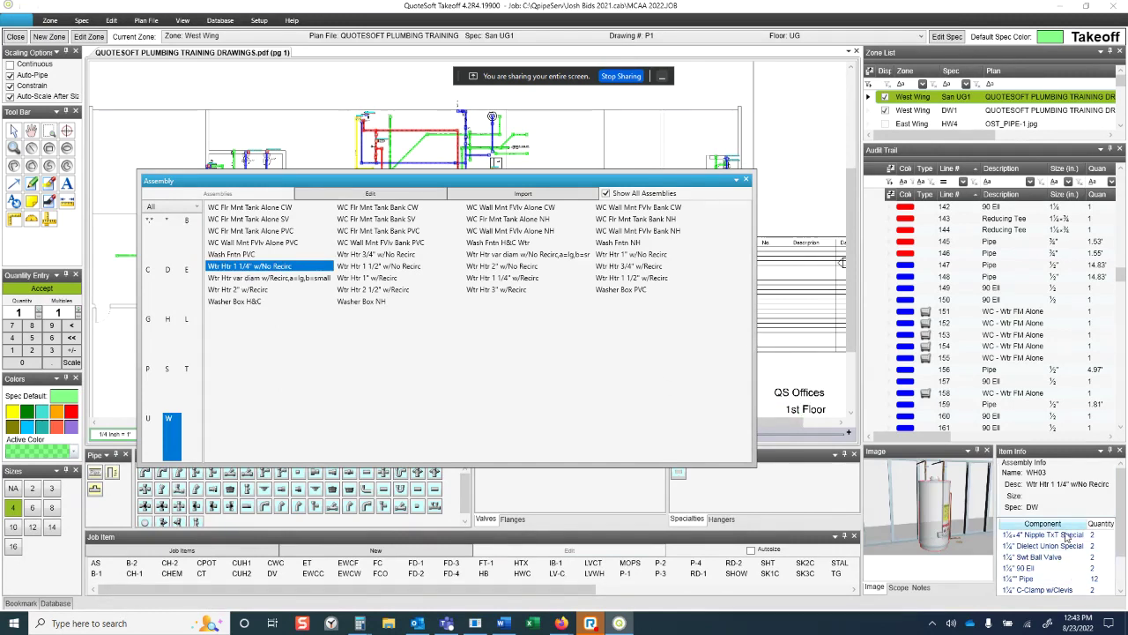
pyautogui.click(238, 290)
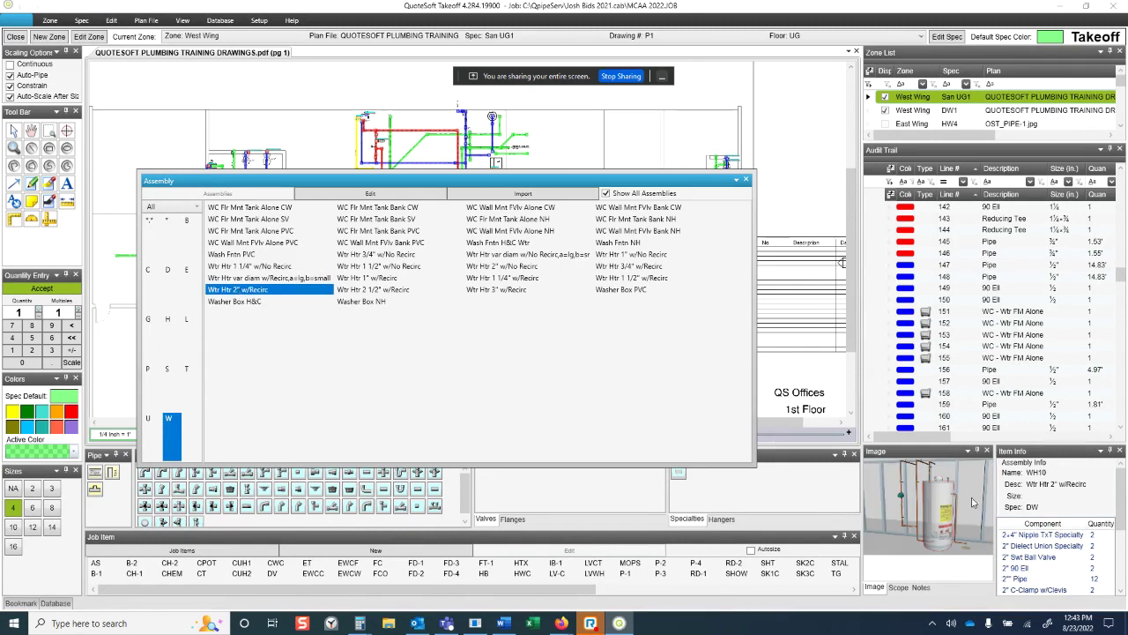
pyautogui.doubleClick(657, 183)
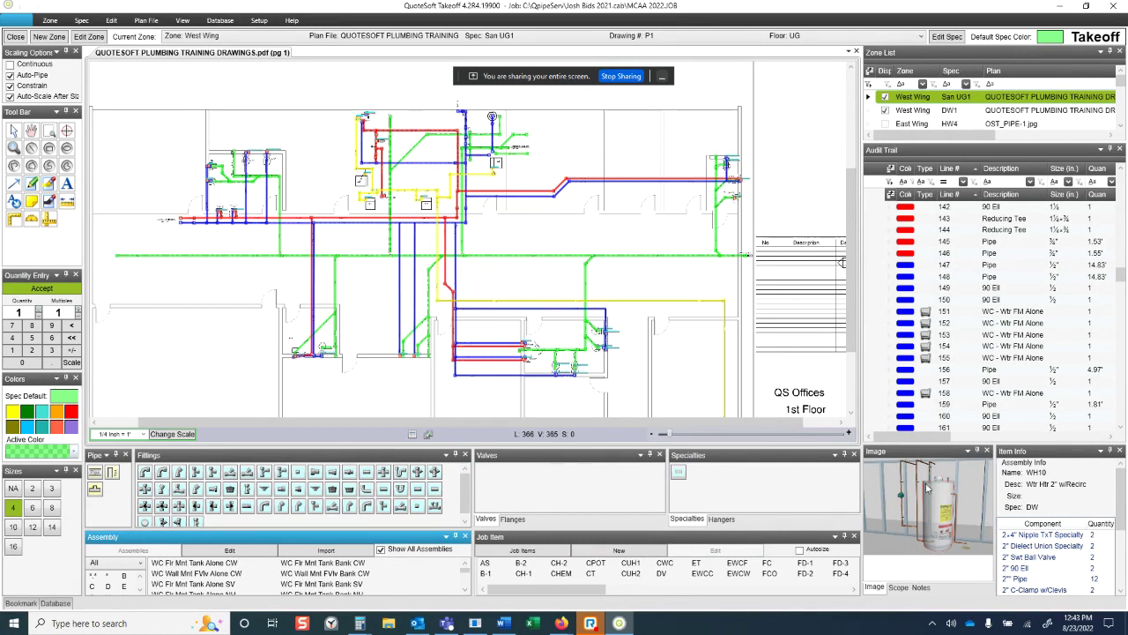
# Step: Enlarge the Wtr Htr 2" w/Recirc assembly image for inspection, redock it, and check the component list
pyautogui.doubleClick(934, 452)
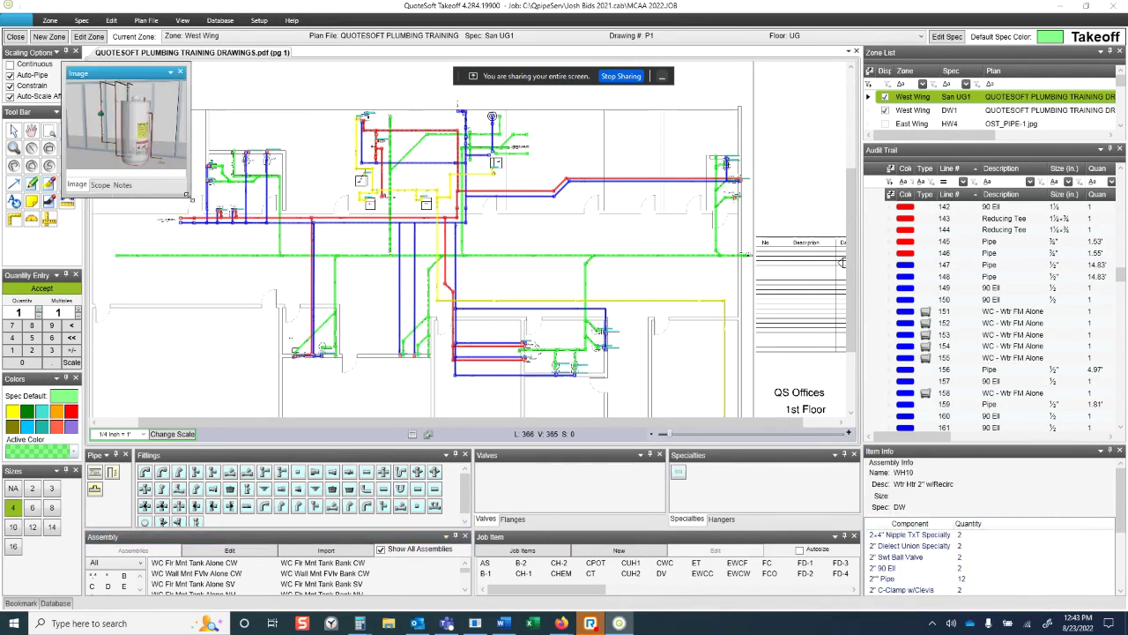
pyautogui.moveTo(186, 193); pyautogui.dragTo(421, 361)
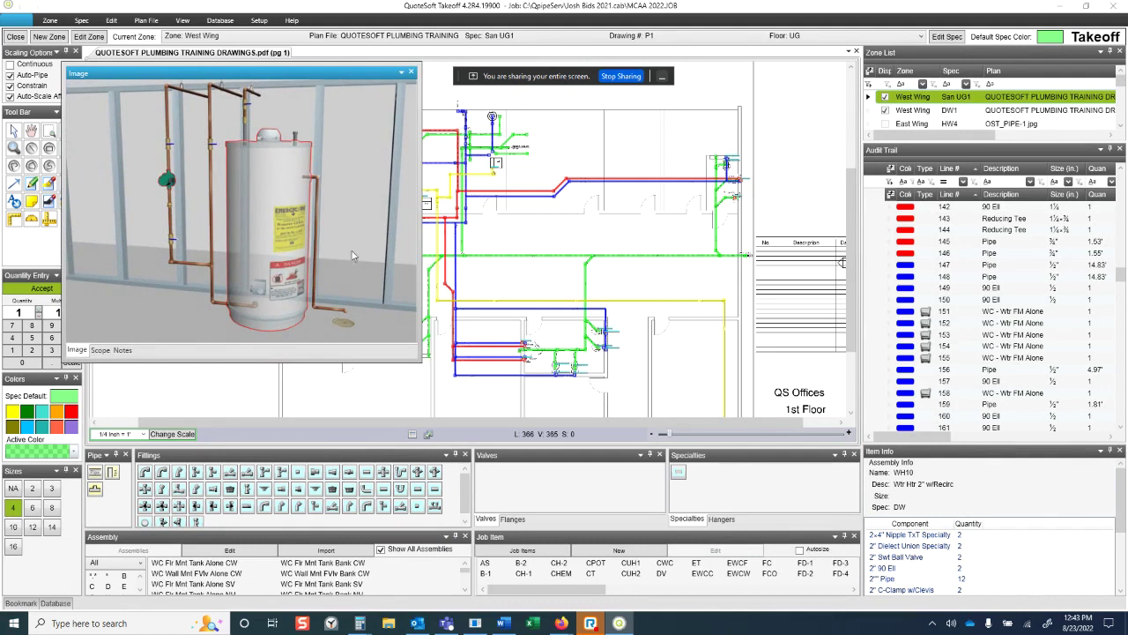
pyautogui.doubleClick(262, 74)
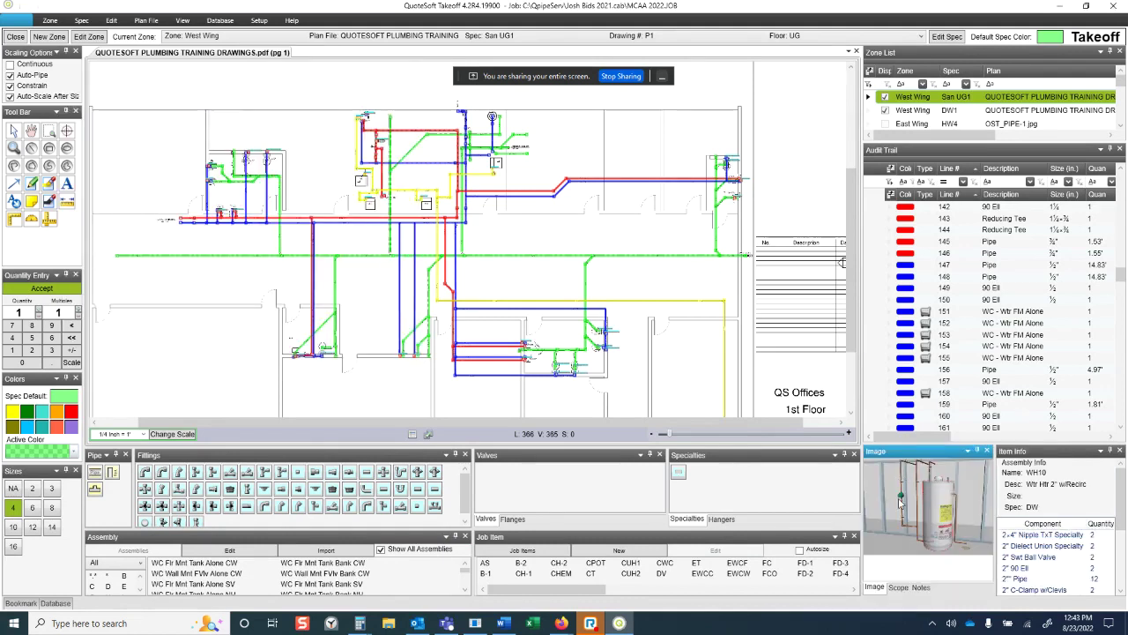
pyautogui.moveTo(1121, 494)
pyautogui.mouseDown()
pyautogui.moveTo(1124, 573)
pyautogui.moveTo(1122, 495)
pyautogui.mouseUp()
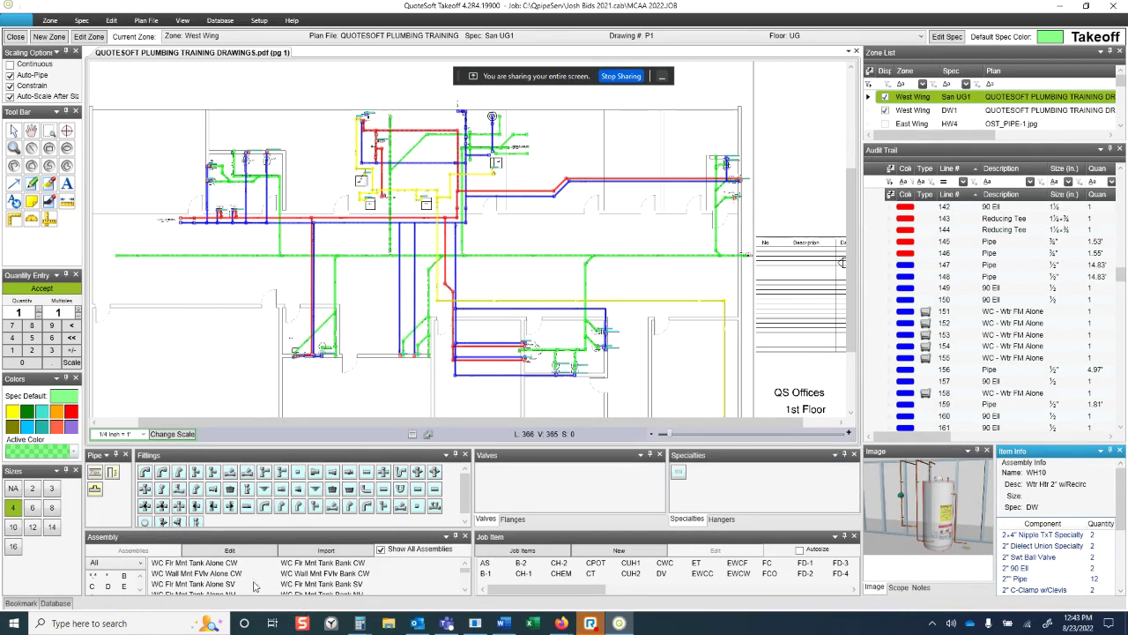
# Step: Open the Wtr Htr 2" w/No Recirc assembly for editing, review its settings and items, and cancel without changes
pyautogui.scroll(-5, 184, 582)
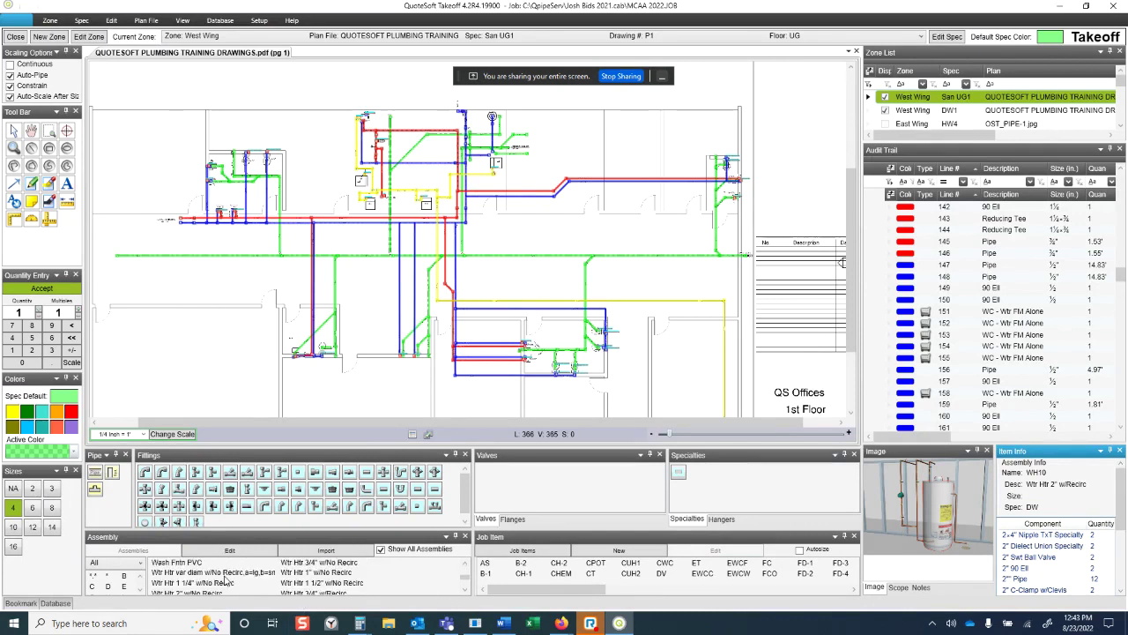
pyautogui.doubleClick(189, 592)
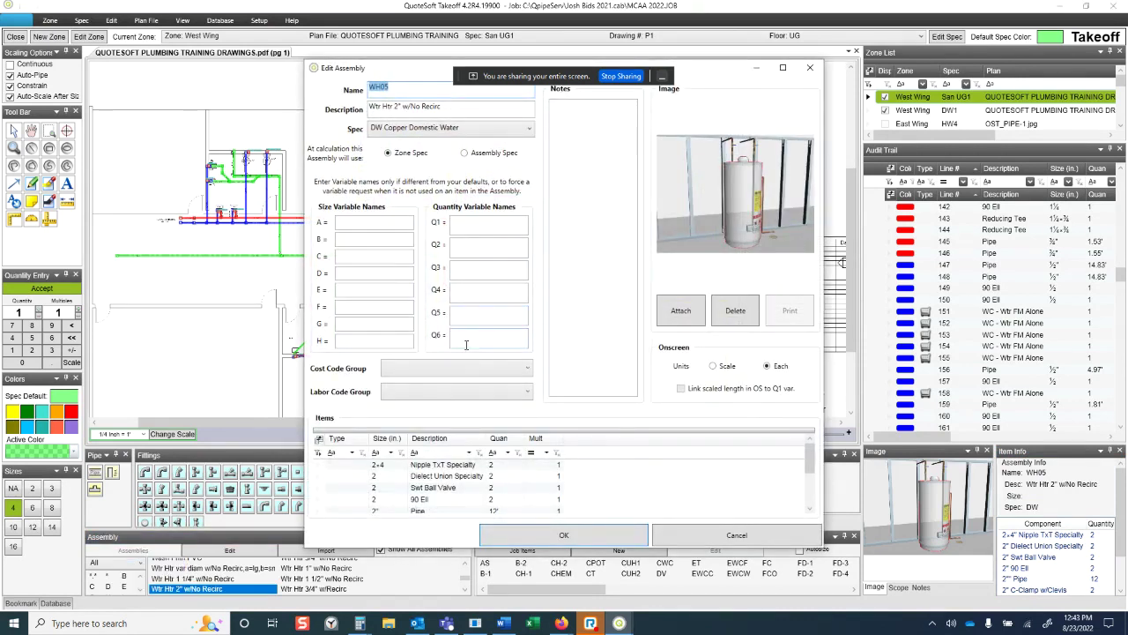
pyautogui.scroll(-2, 467, 479)
pyautogui.scroll(2, 444, 485)
pyautogui.click(710, 534)
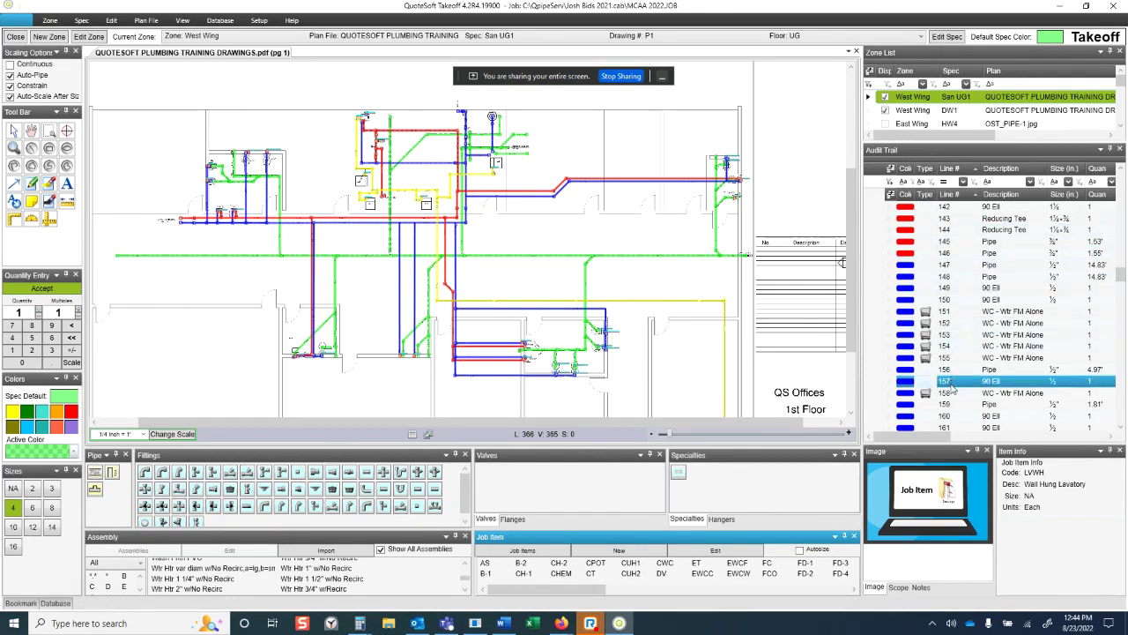
# Step: Locate the 90 Ells from audit trail lines 149, 142 and 1 on the plan
pyautogui.click(987, 287)
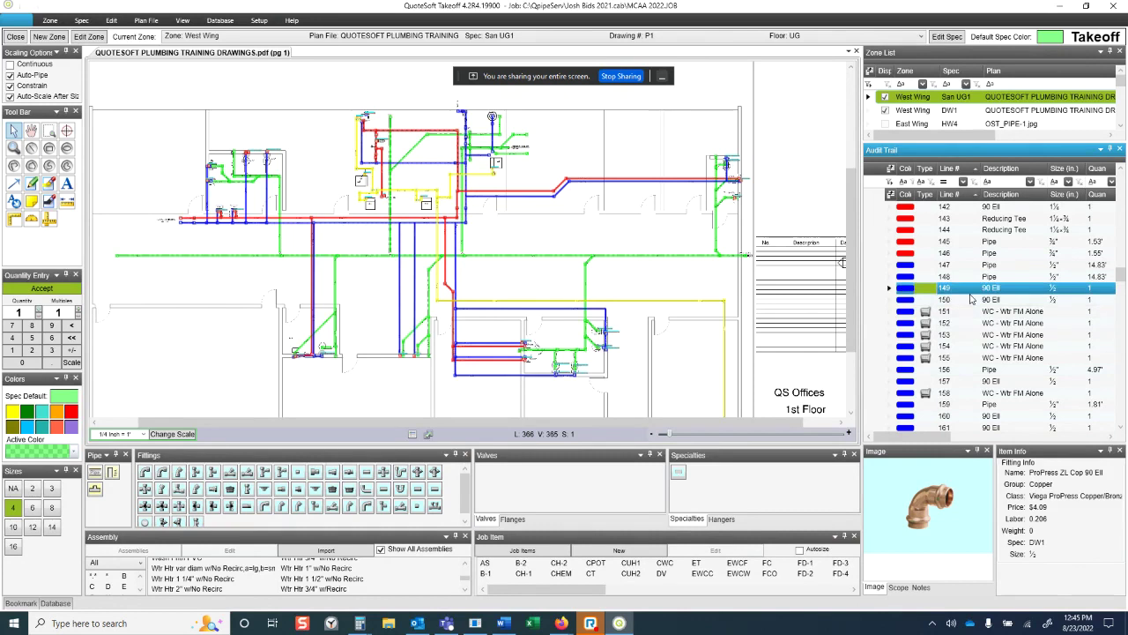
pyautogui.scroll(2, 636, 361)
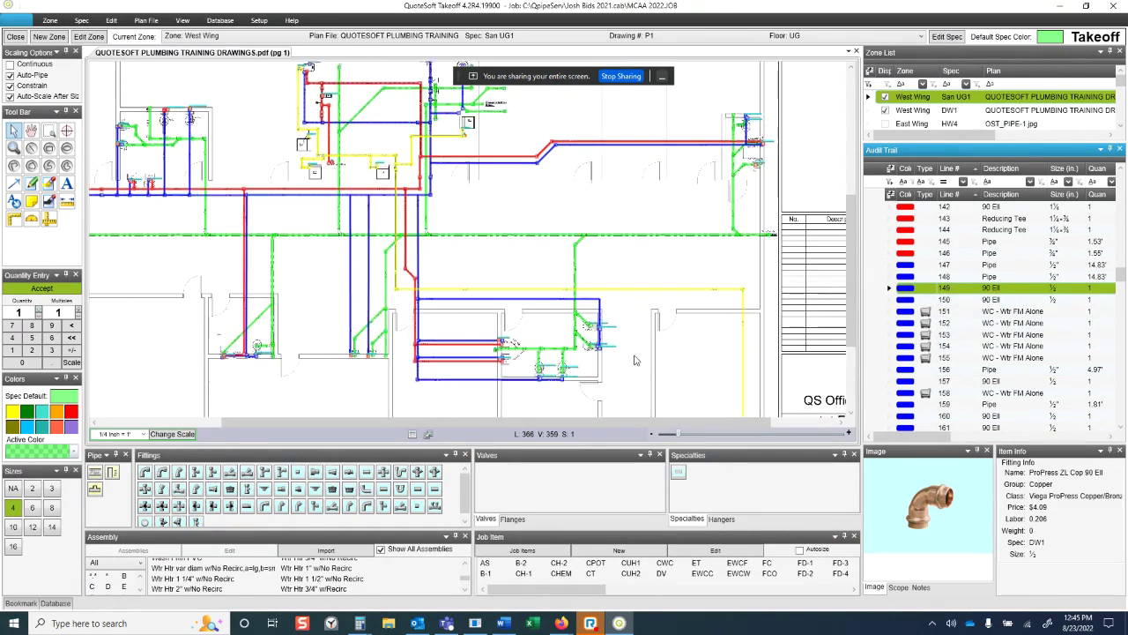
pyautogui.scroll(3, 636, 360)
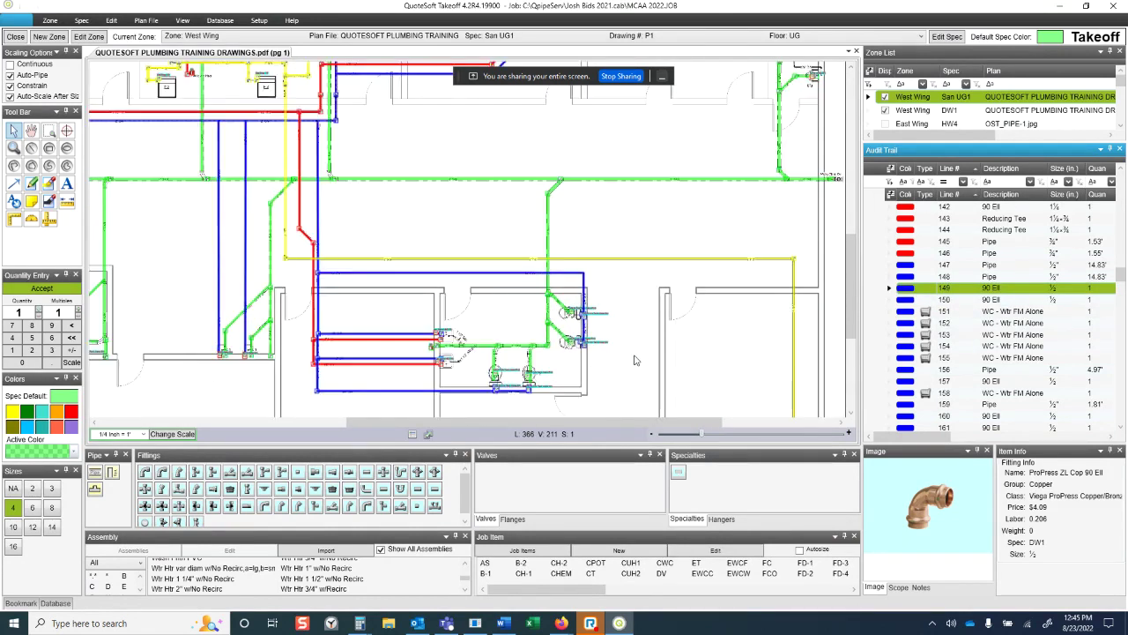
pyautogui.click(994, 209)
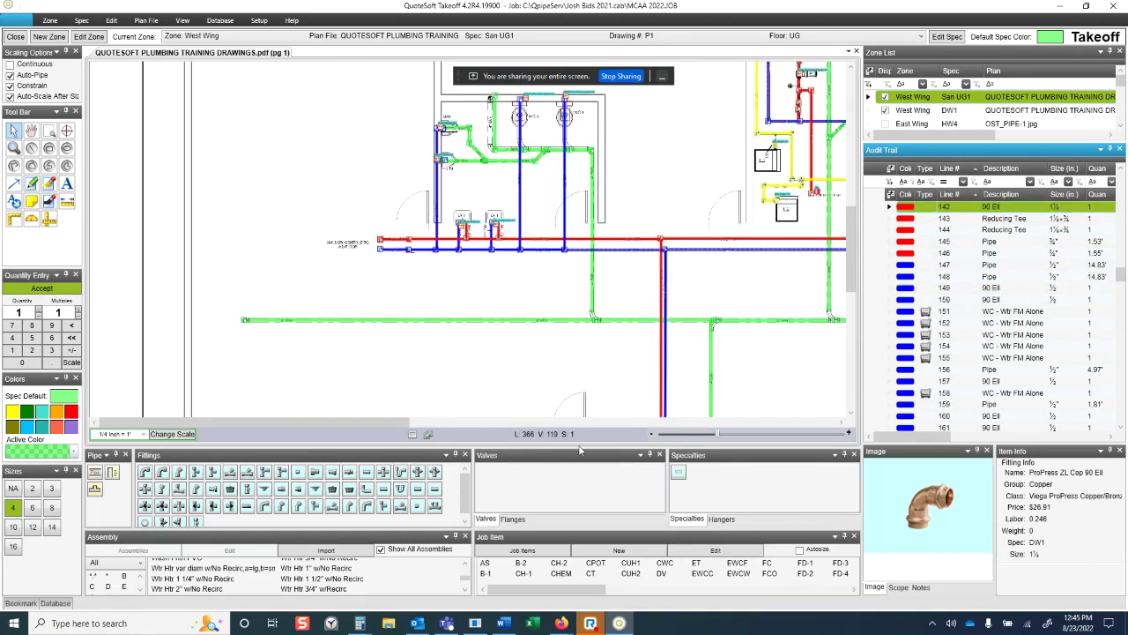
pyautogui.click(974, 290)
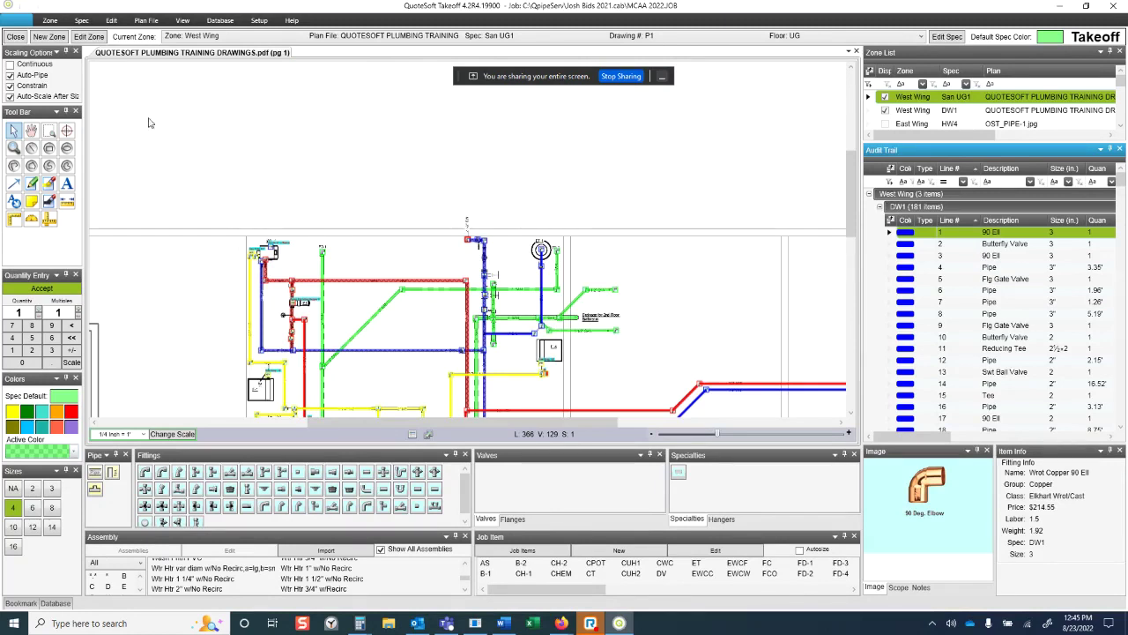
# Step: Create a West Wing zone with spec San UG1 Below Grade PVC DWV, scale 1/4 Inch = 1', drawing P1 and floor UG, and choose size 4
pyautogui.click(39, 38)
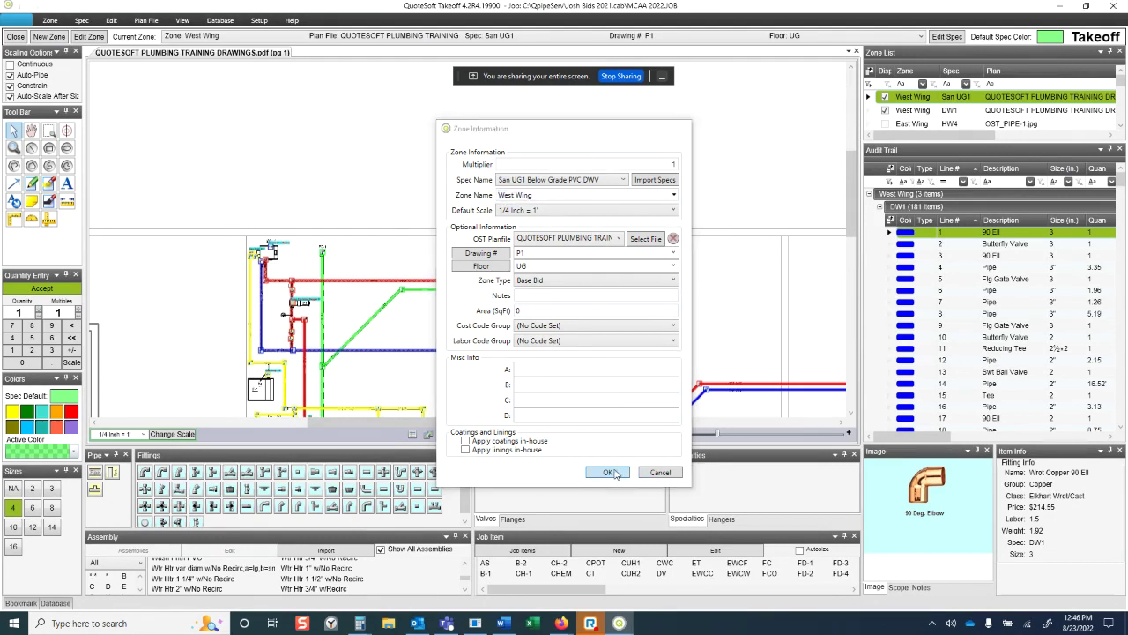
pyautogui.click(644, 474)
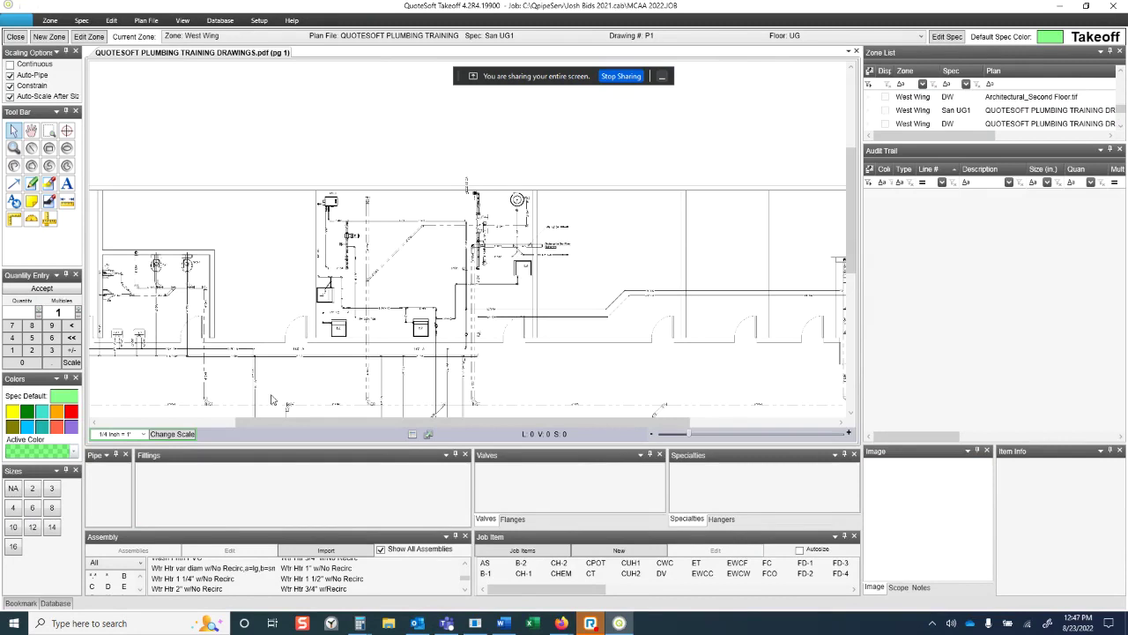
pyautogui.moveTo(632, 369); pyautogui.dragTo(503, 224)
pyautogui.scroll(3, 745, 263)
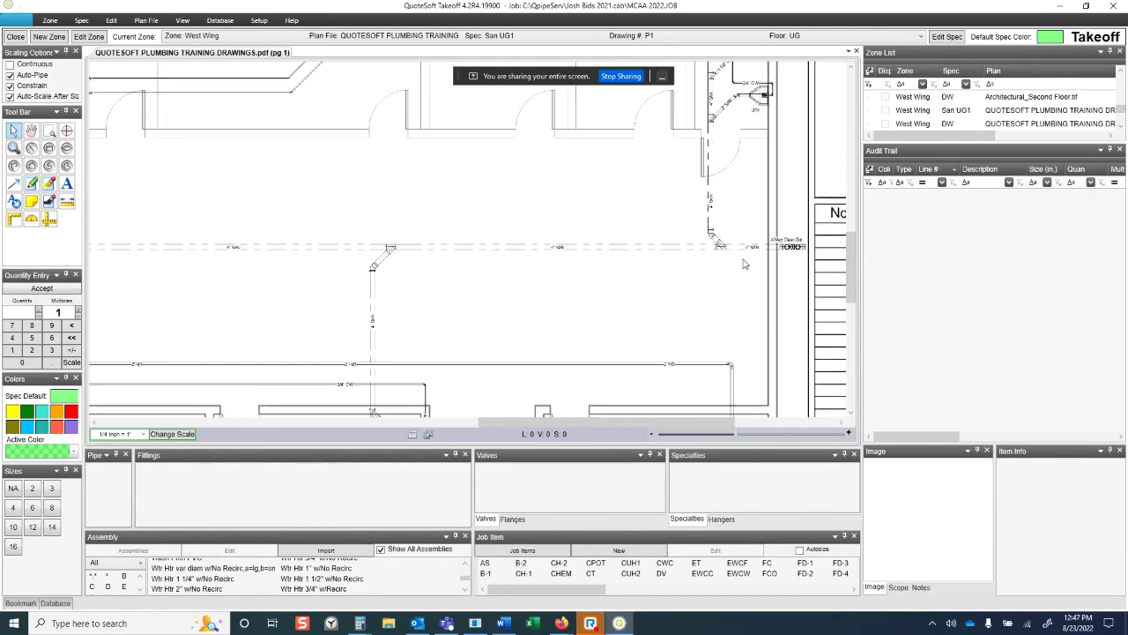
pyautogui.moveTo(661, 275); pyautogui.dragTo(588, 294)
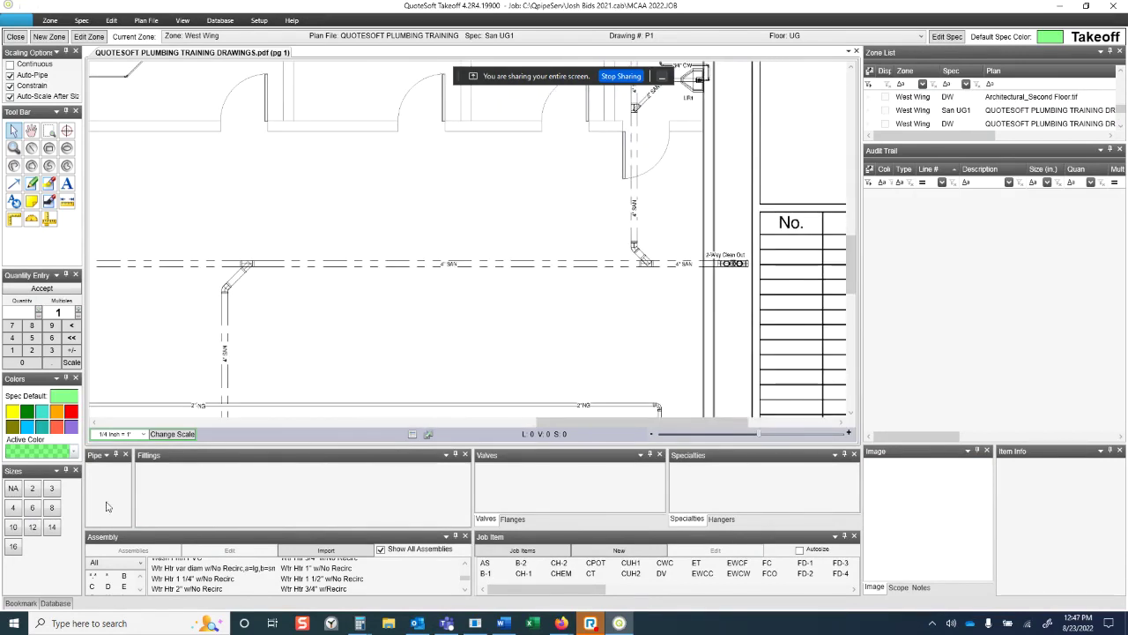
pyautogui.click(18, 509)
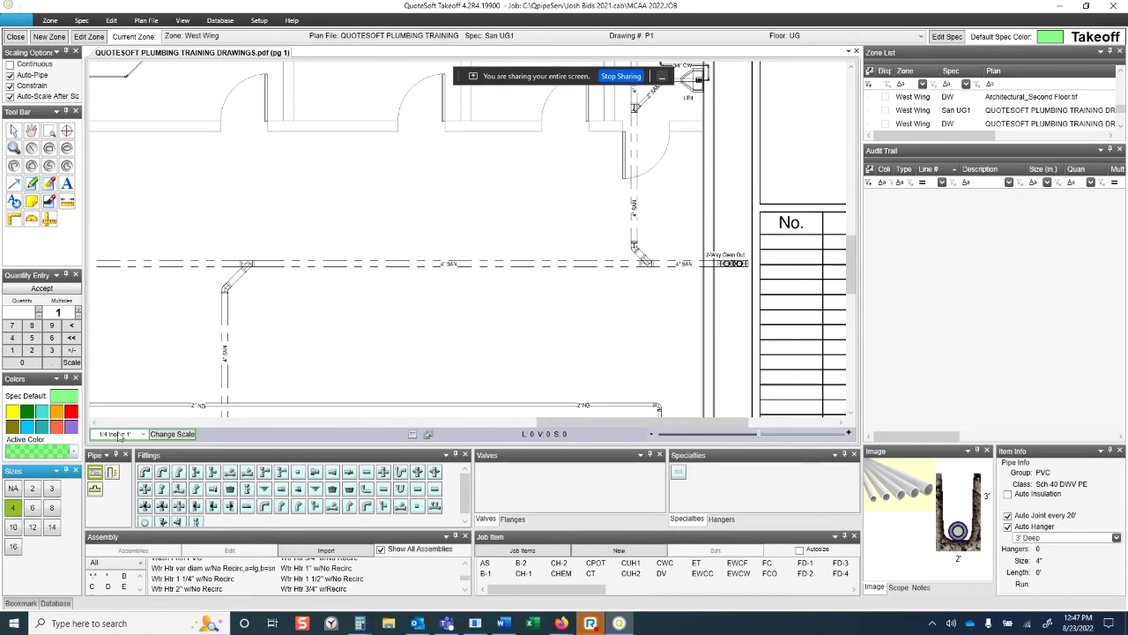
# Step: Draw two 4-inch pipe runs along the SAN main, one between the two diagonal branches and one to the 2-way cleanout
pyautogui.click(96, 474)
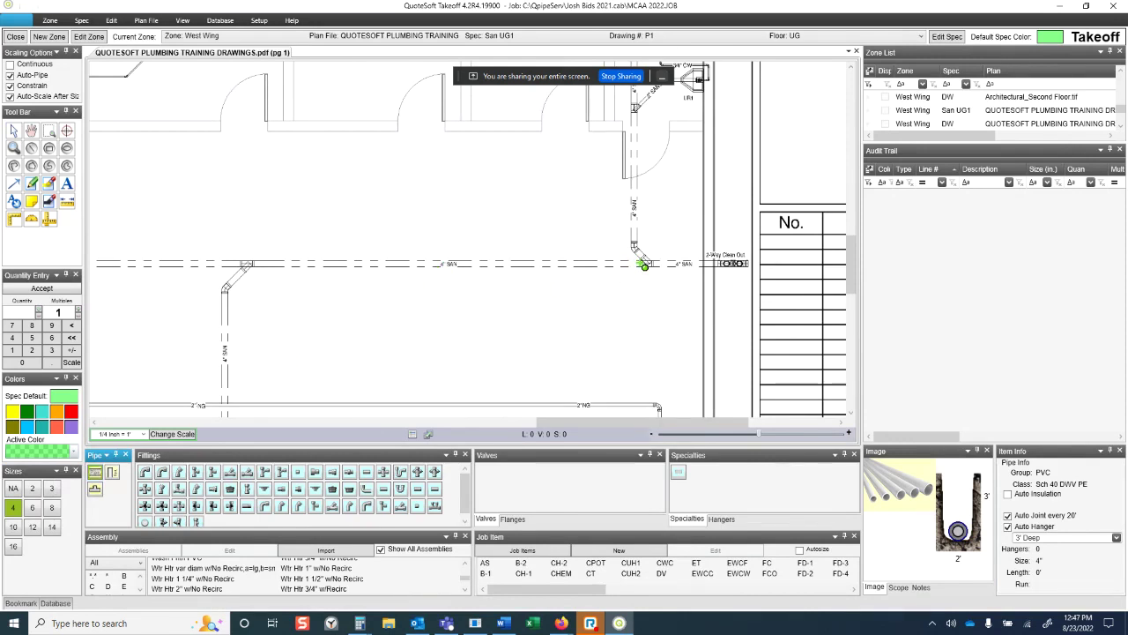
pyautogui.click(644, 264)
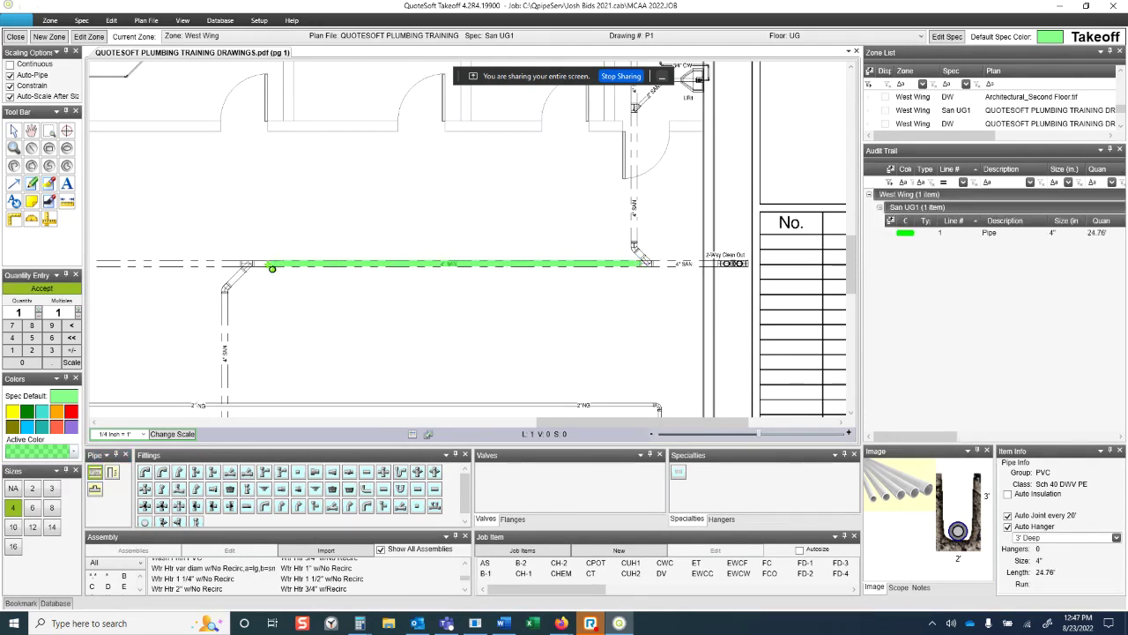
pyautogui.click(260, 266)
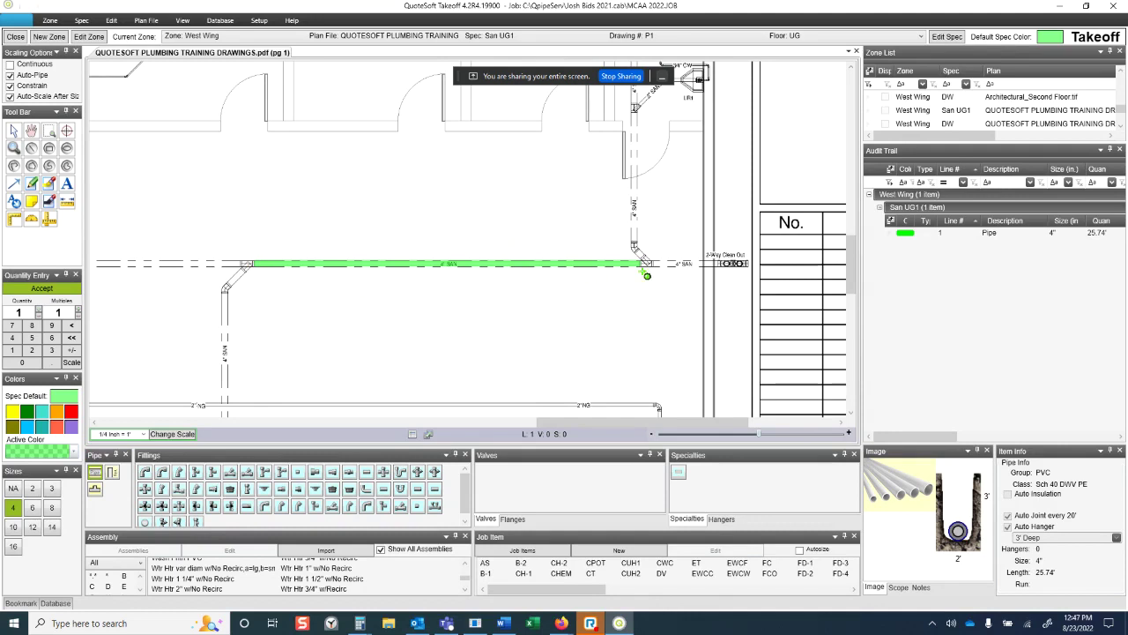
pyautogui.click(653, 265)
pyautogui.click(749, 264)
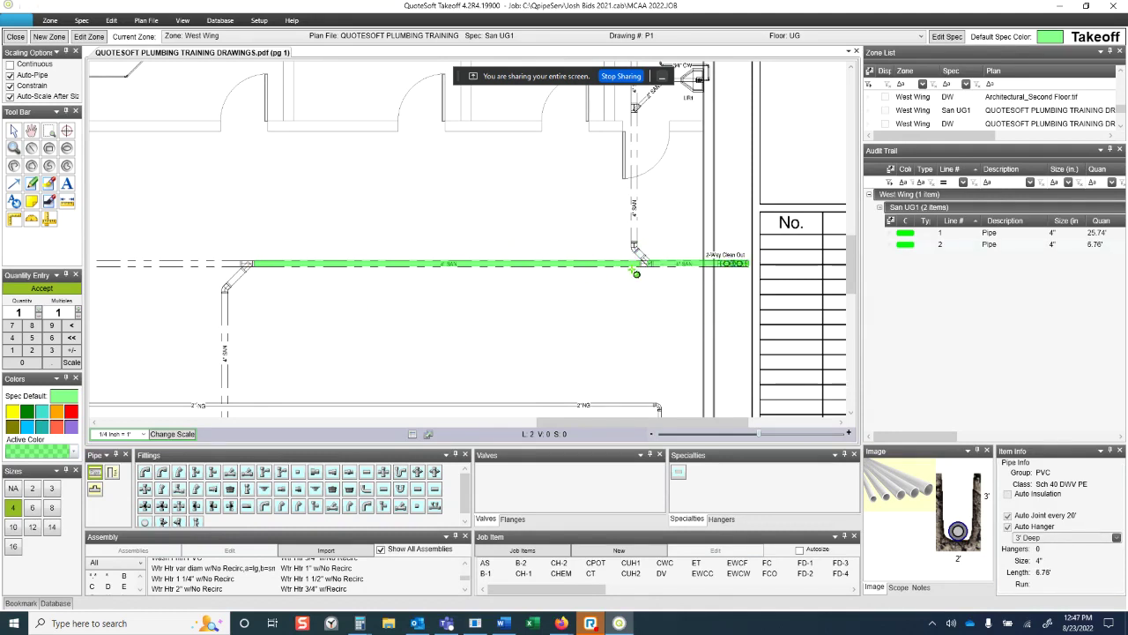
# Step: Place 4-inch wyes on the SAN main where the two diagonal branches join
pyautogui.click(229, 472)
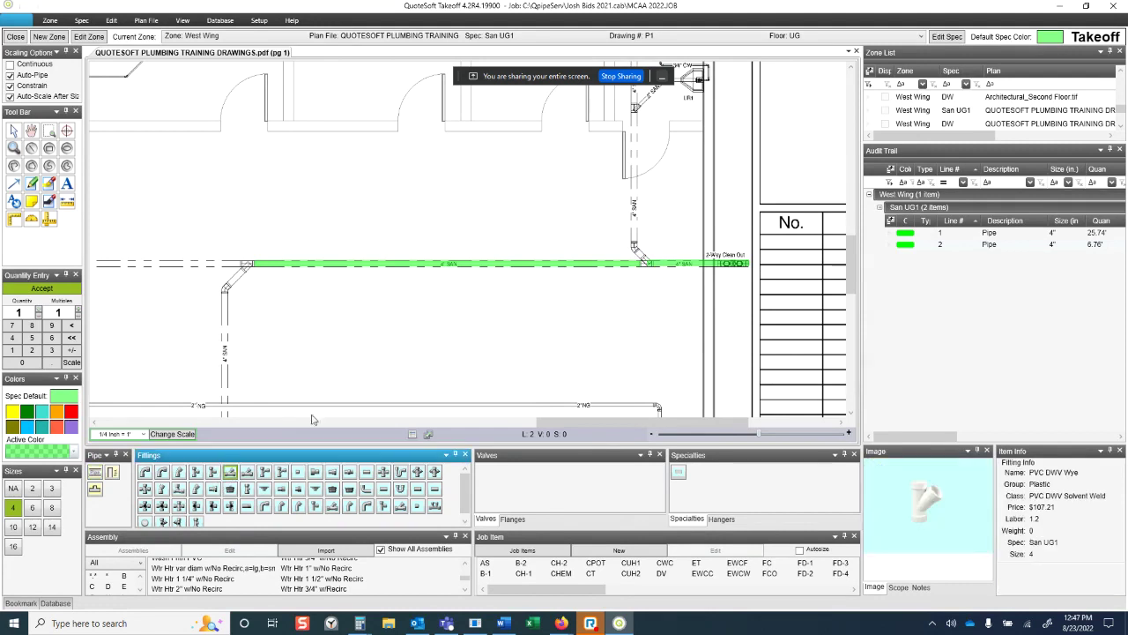
pyautogui.click(646, 264)
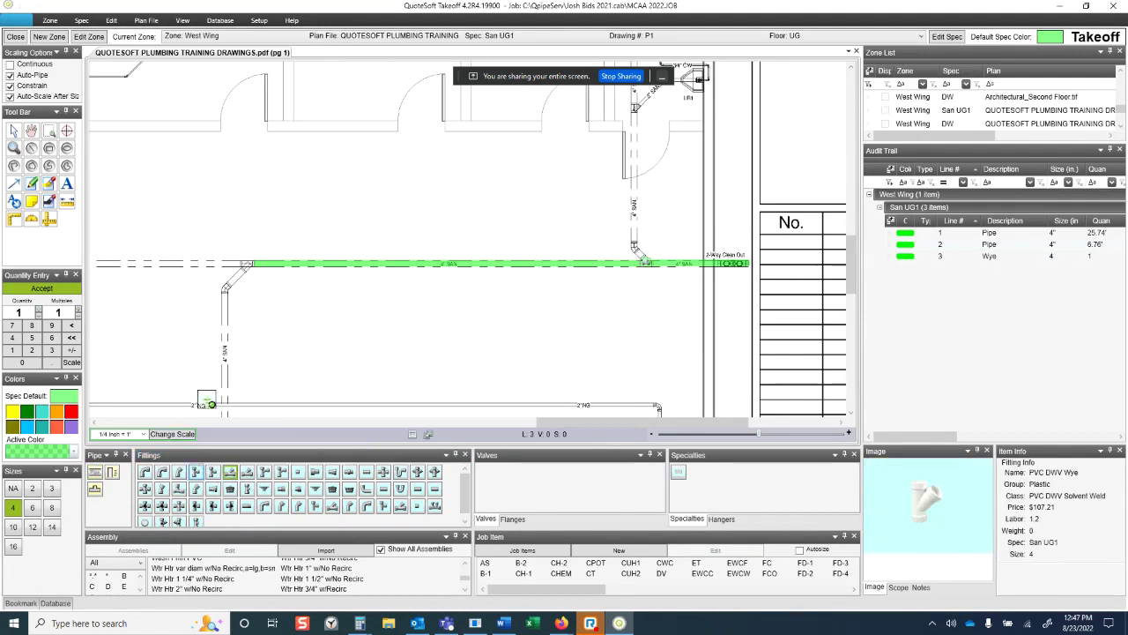
pyautogui.click(245, 263)
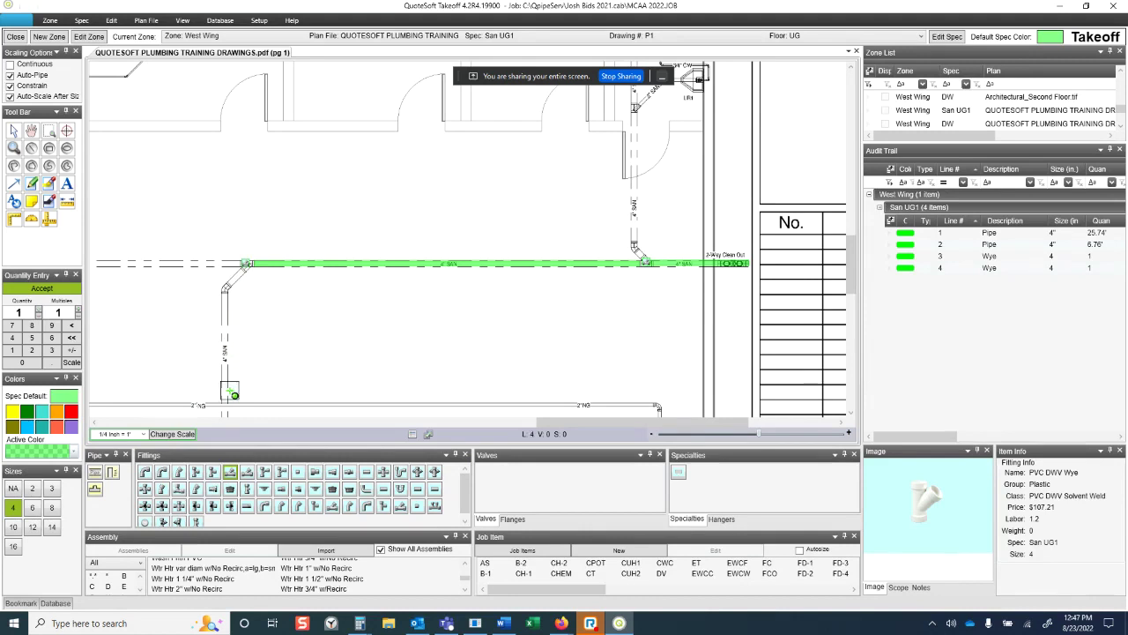
# Step: Draw the short diagonal 4-inch branch pipe from the western wye and add 1/8 bend fittings to the branch
pyautogui.click(95, 472)
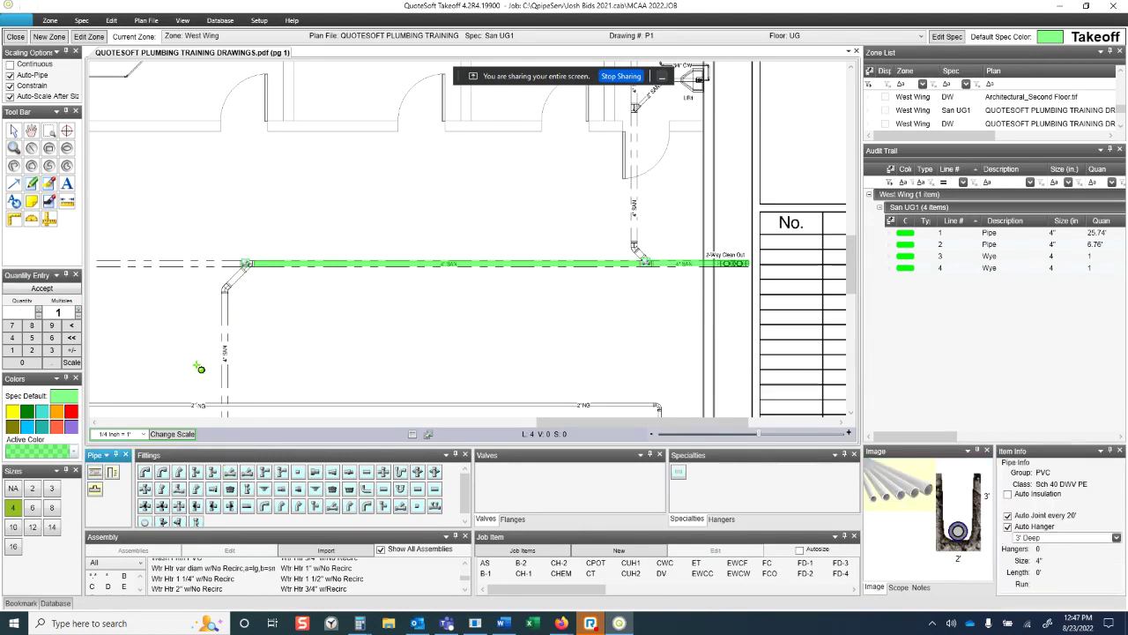
pyautogui.click(245, 266)
pyautogui.click(231, 289)
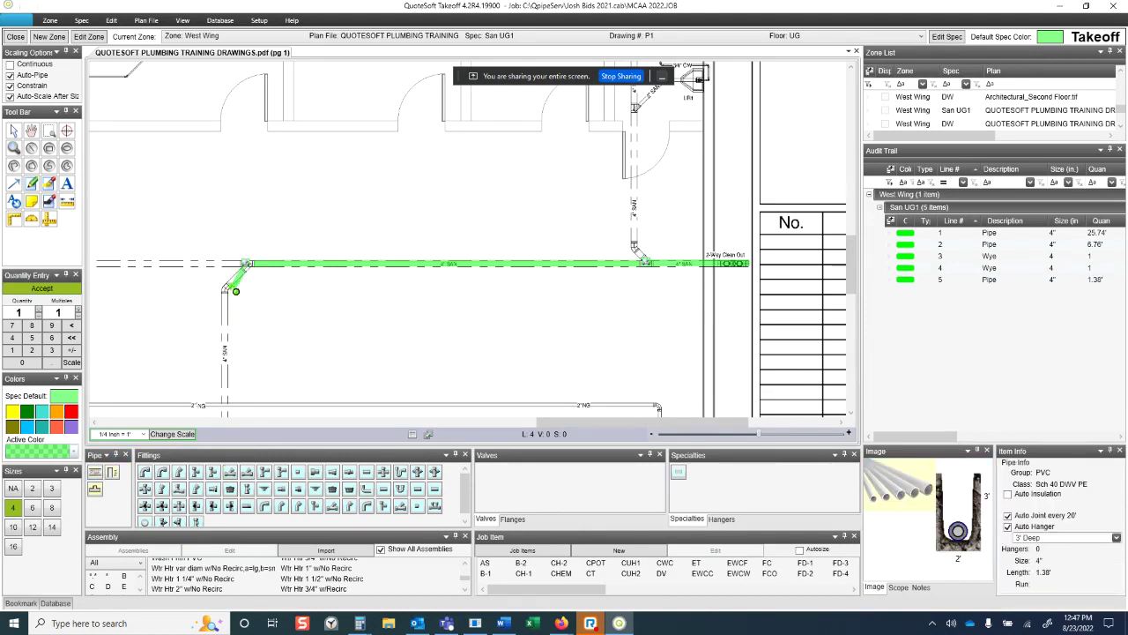
pyautogui.click(179, 471)
pyautogui.click(227, 288)
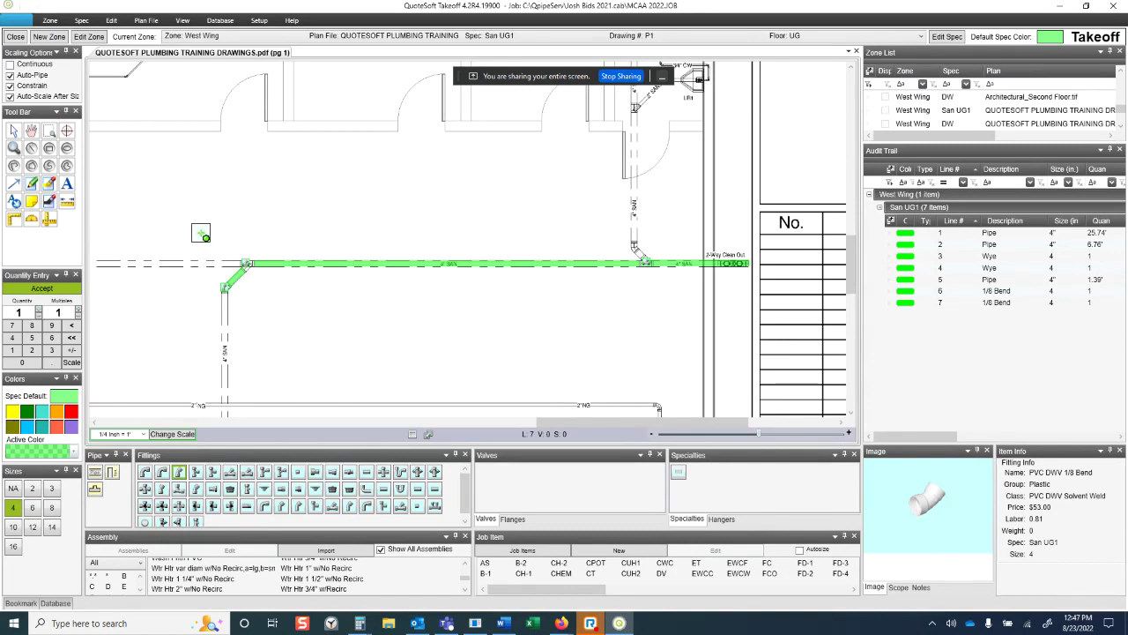
# Step: Delete all pipes, wyes and 1/8 bends taken off in the new San UG1 zone
pyautogui.press('Escape')
pyautogui.moveTo(183, 229); pyautogui.dragTo(818, 349)
pyautogui.press('Delete')
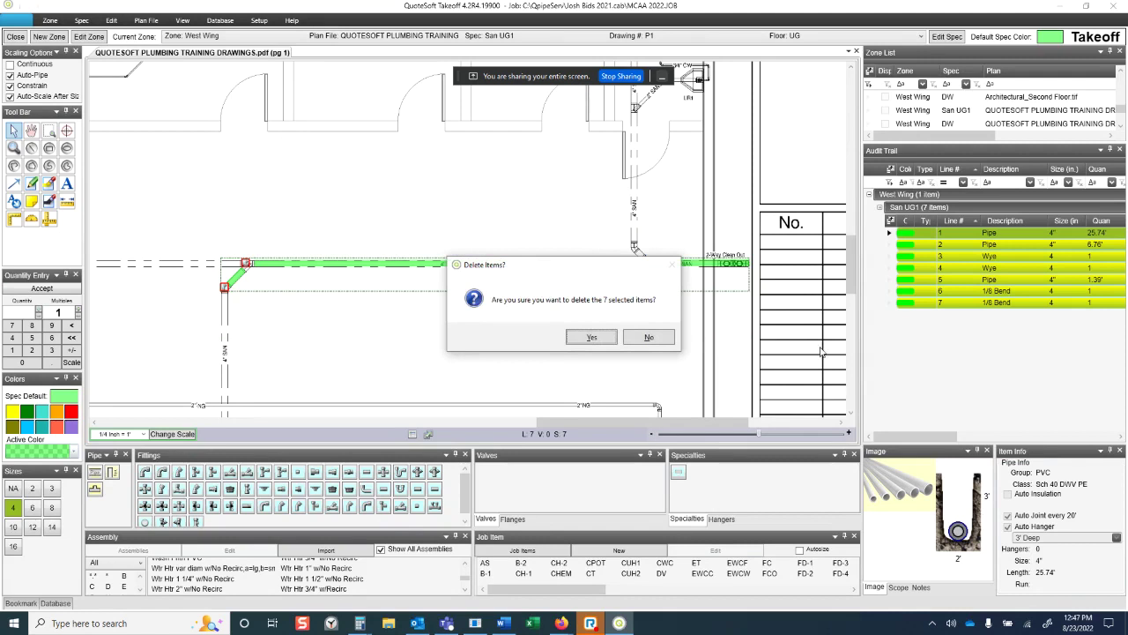
pyautogui.click(593, 337)
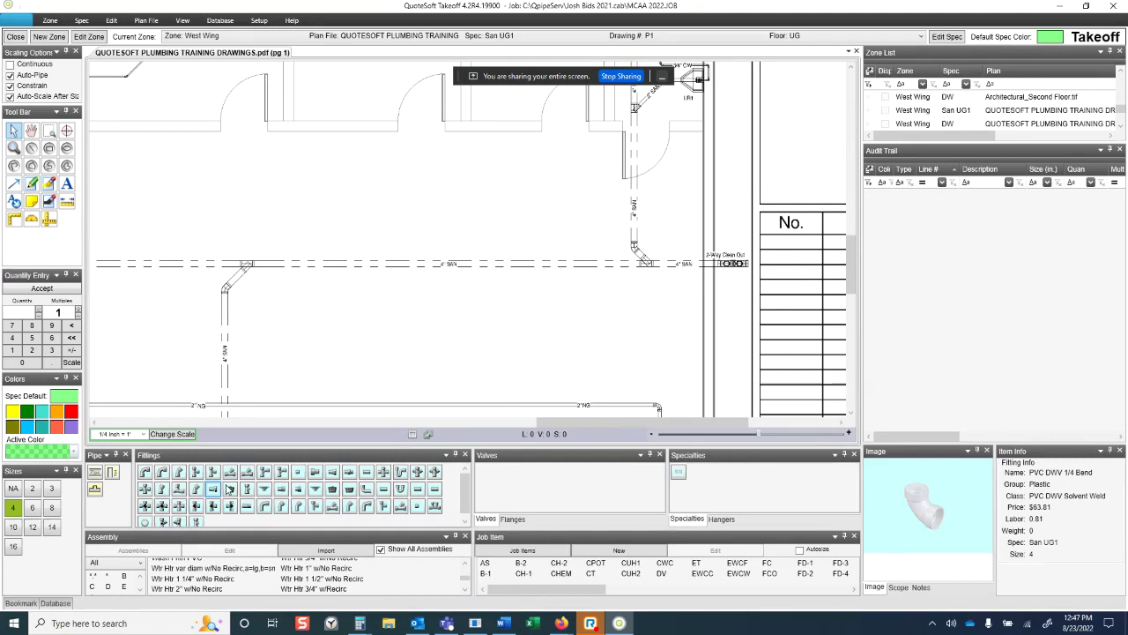
# Step: Place a 4-inch two-way cleanout at the main's end and wyes at the two diagonal branches, letting Auto-Pipe connect them
pyautogui.click(435, 505)
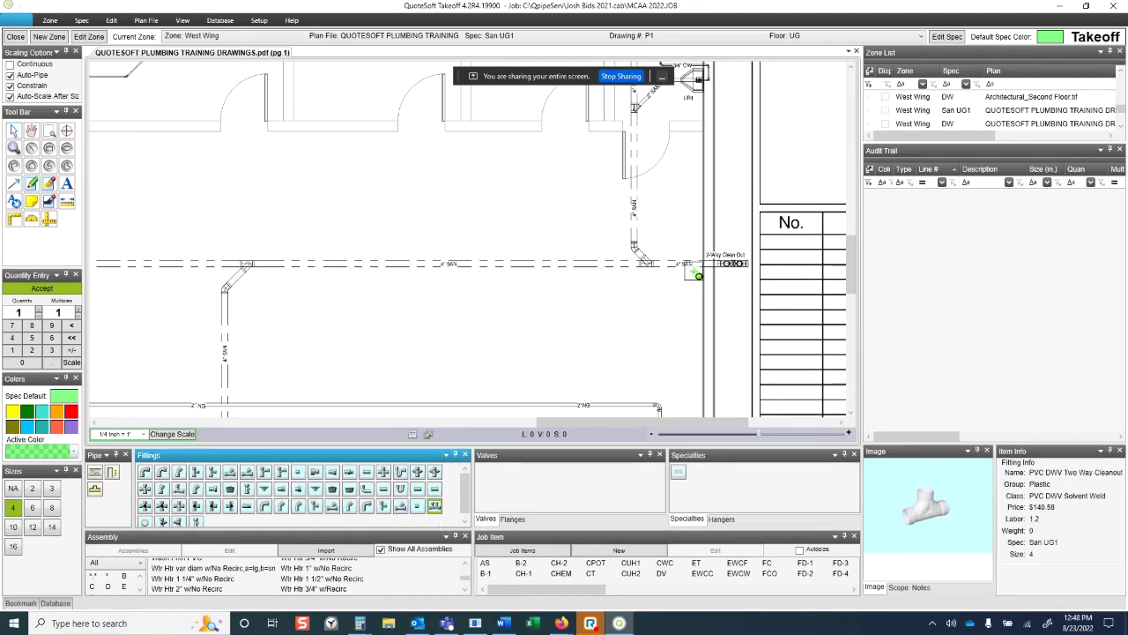
pyautogui.click(730, 265)
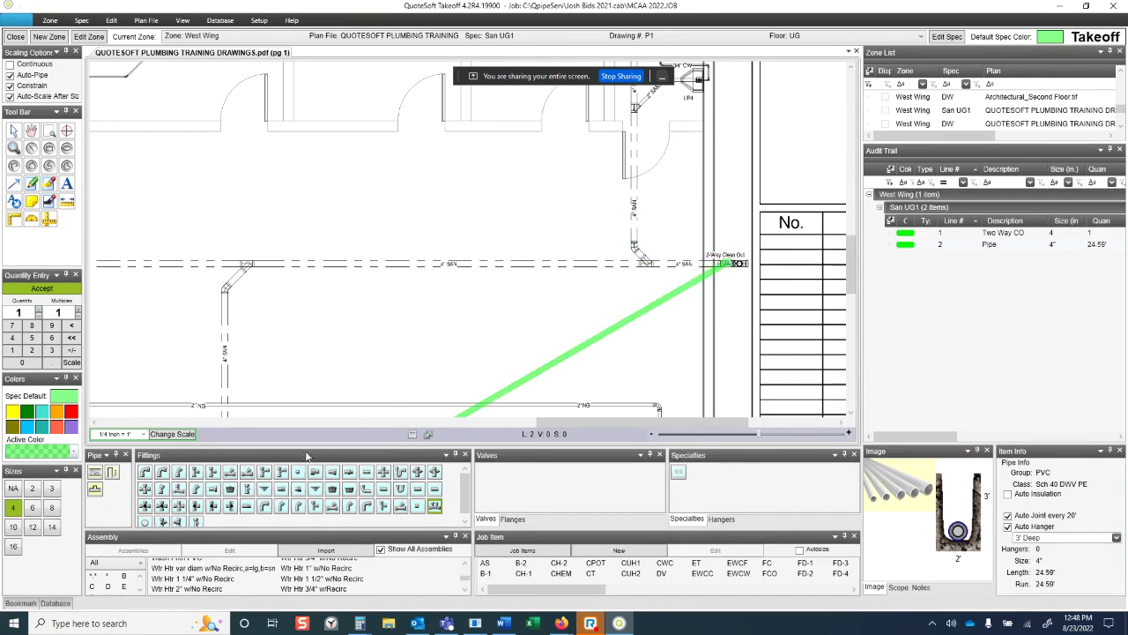
pyautogui.click(230, 472)
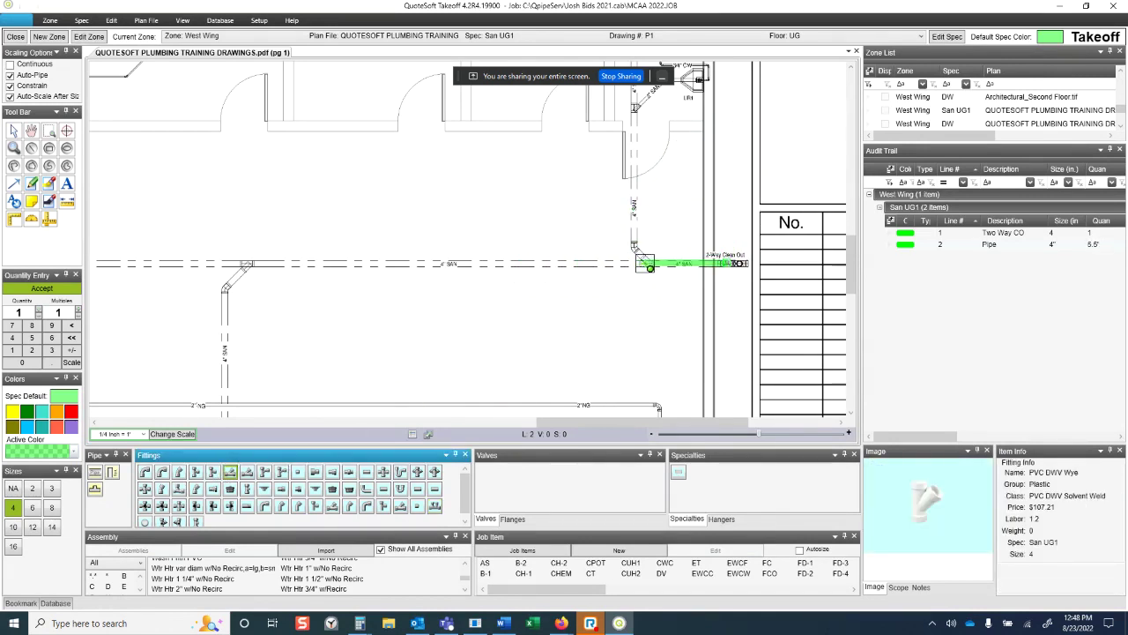
pyautogui.click(644, 263)
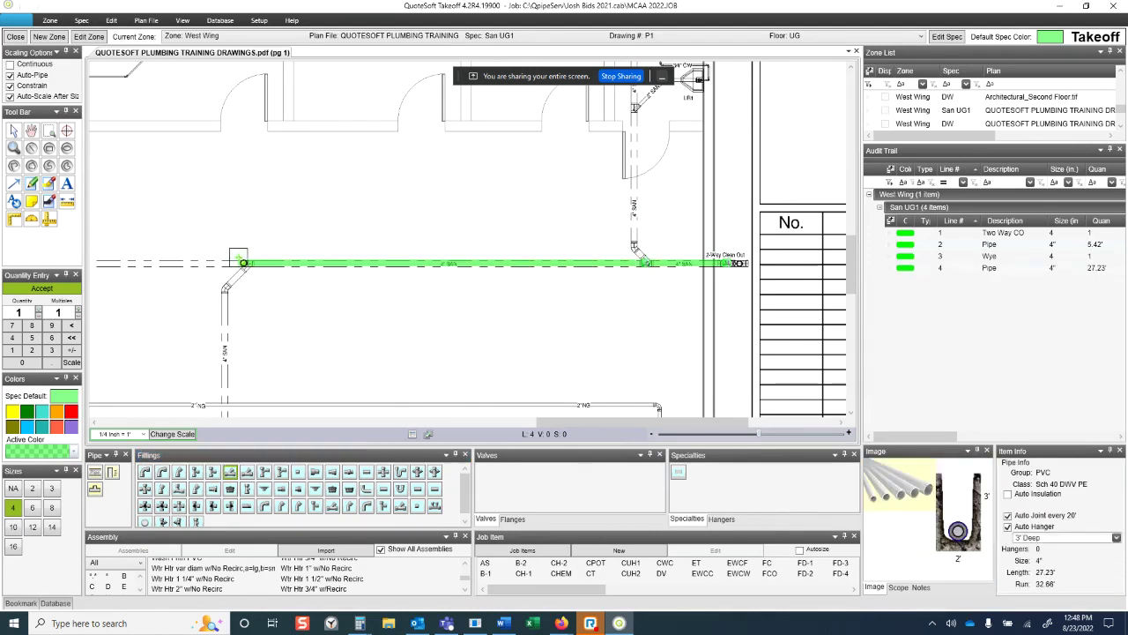
pyautogui.click(247, 264)
# Step: Continue the main with a 4-inch combo wye at the 4-inch SAN branch and a 4x2 reducing wye at the 2-inch SAN branch
pyautogui.moveTo(154, 269); pyautogui.dragTo(672, 249)
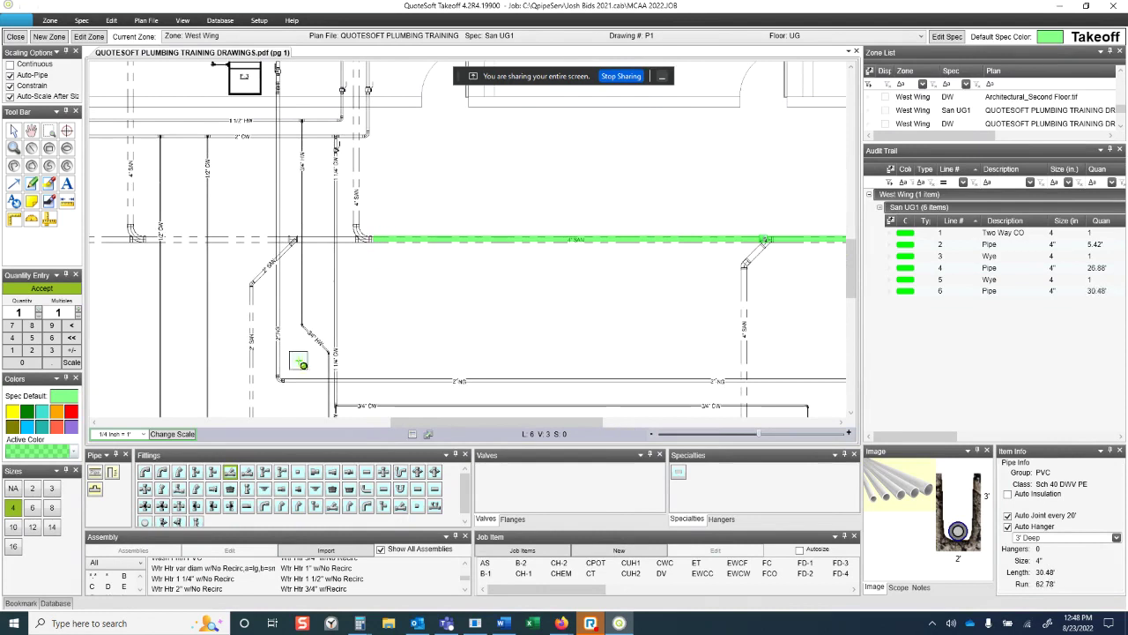
pyautogui.click(264, 472)
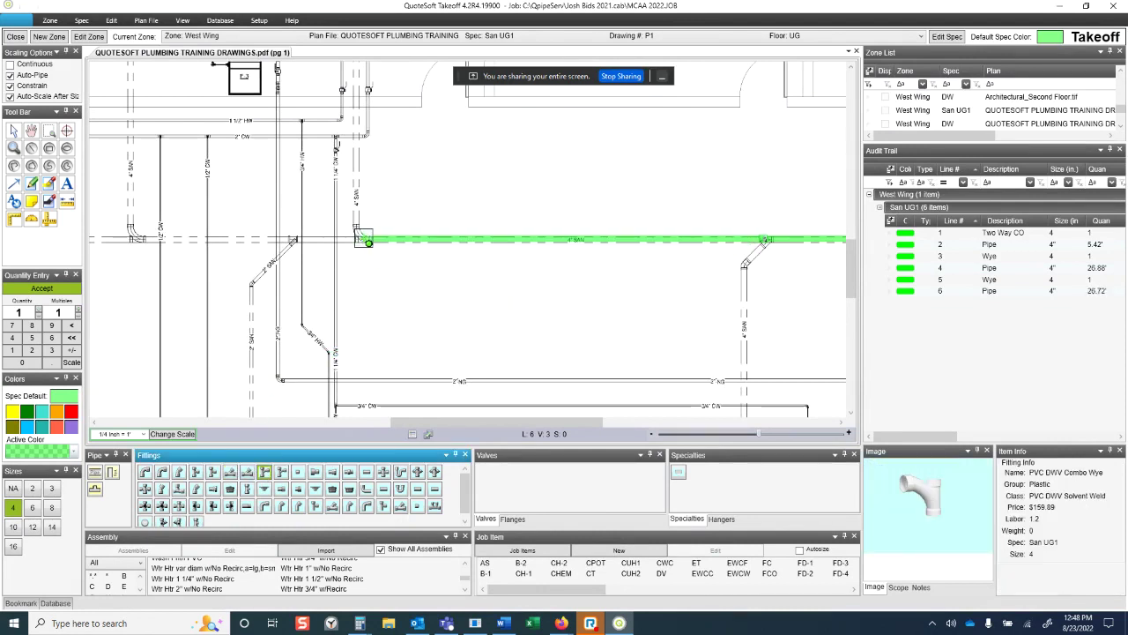
pyautogui.click(363, 241)
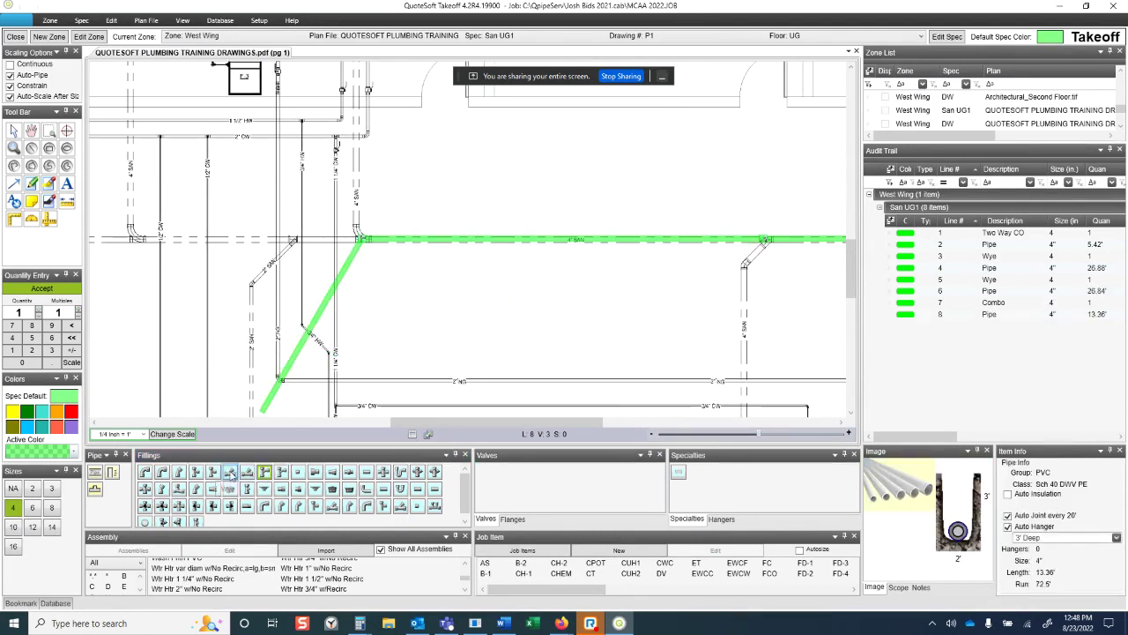
pyautogui.click(229, 472)
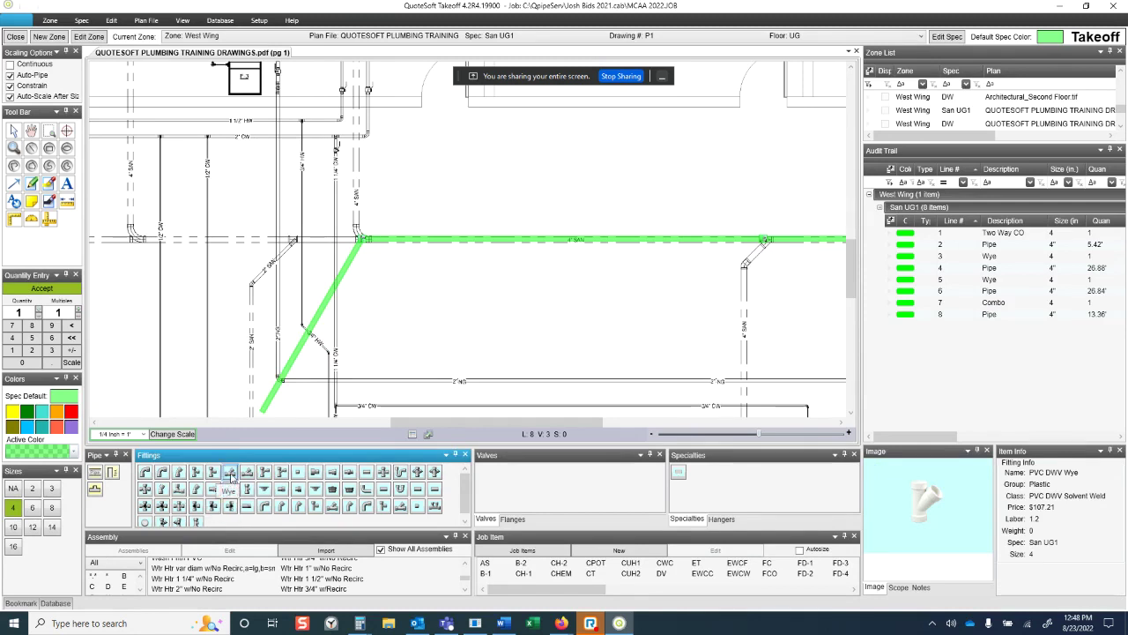
pyautogui.click(247, 471)
pyautogui.click(264, 504)
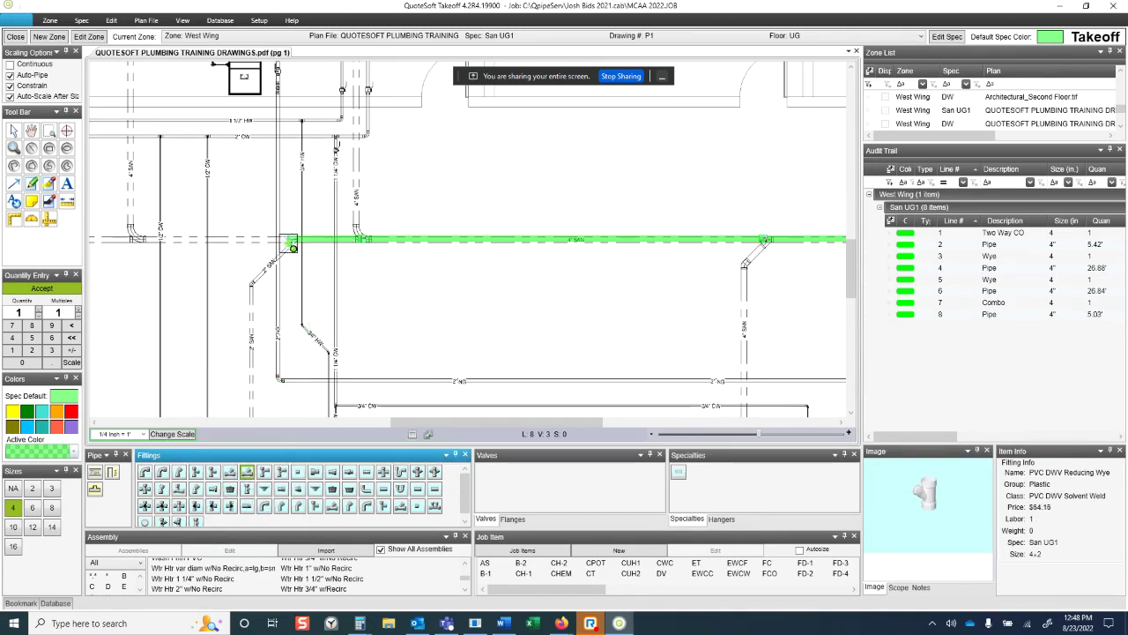
pyautogui.click(292, 239)
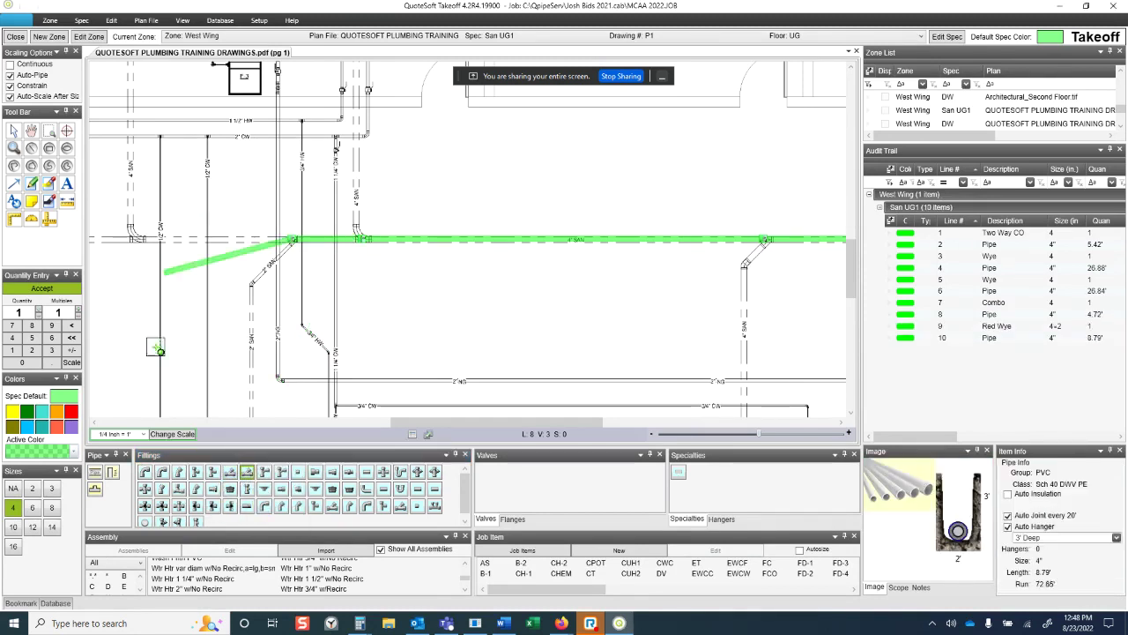
# Step: Place combo wyes at the next three 4-inch SAN branches and finish the main with a 1/4 bend at its far end
pyautogui.click(265, 471)
pyautogui.click(134, 239)
pyautogui.moveTo(196, 261); pyautogui.dragTo(678, 256)
pyautogui.click(483, 239)
pyautogui.click(322, 239)
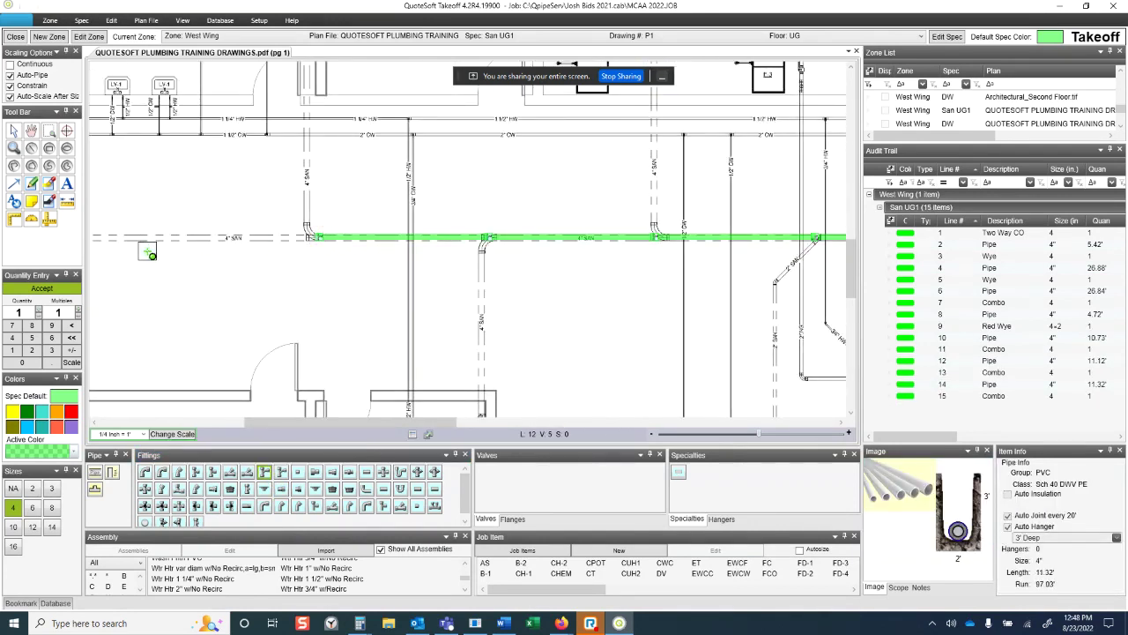
pyautogui.click(145, 472)
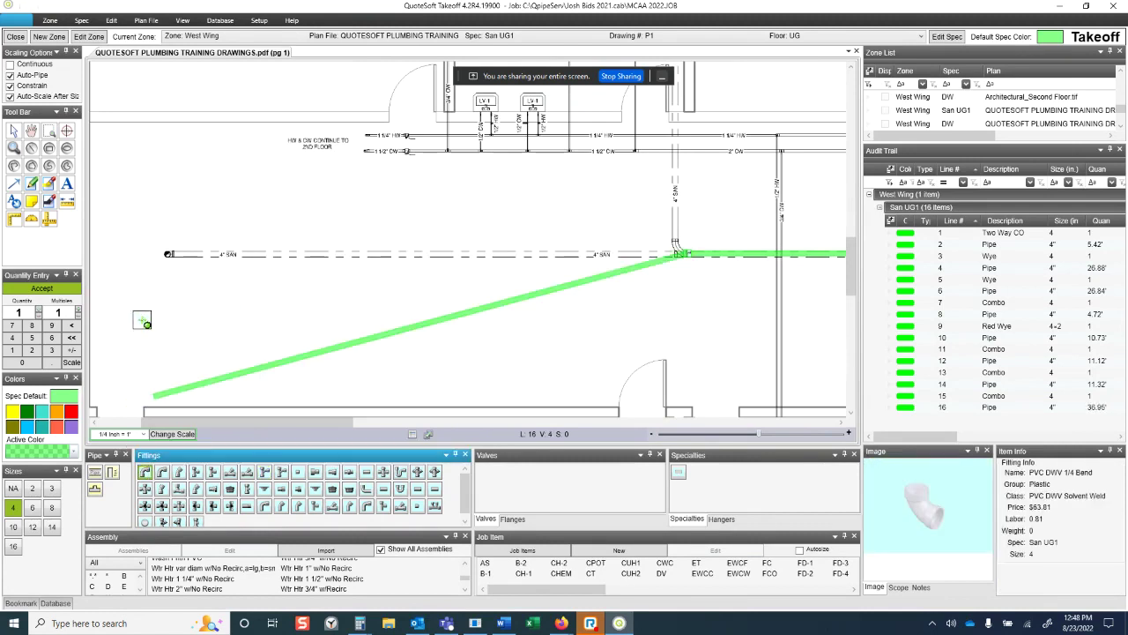
pyautogui.click(202, 255)
# Step: Examine the full San UG1 main across the floor plan, from the end bend back to the cleanout
pyautogui.scroll(-1, 676, 271)
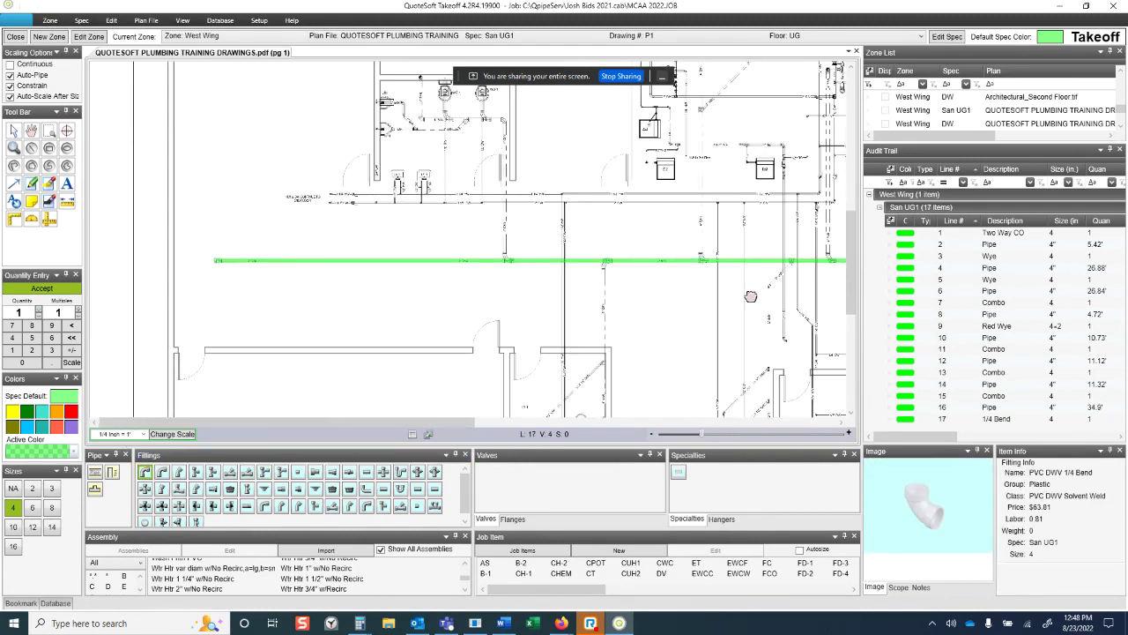
pyautogui.moveTo(750, 297); pyautogui.dragTo(385, 264)
pyautogui.scroll(-2, 672, 254)
pyautogui.moveTo(672, 265); pyautogui.dragTo(712, 277)
pyautogui.scroll(2, 712, 277)
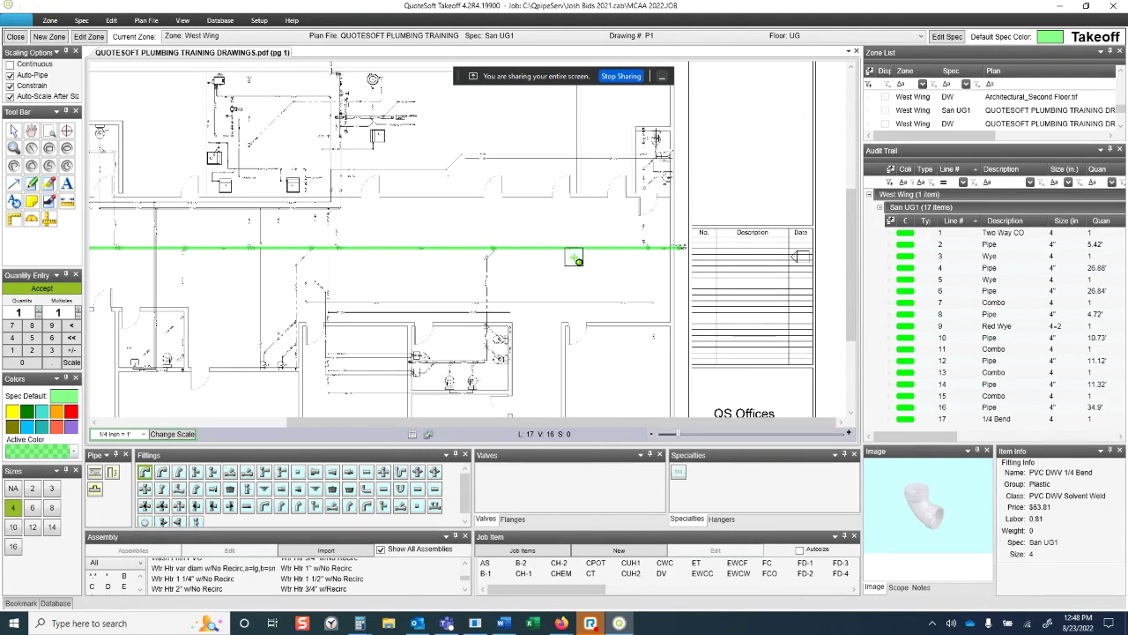
pyautogui.scroll(-1, 538, 260)
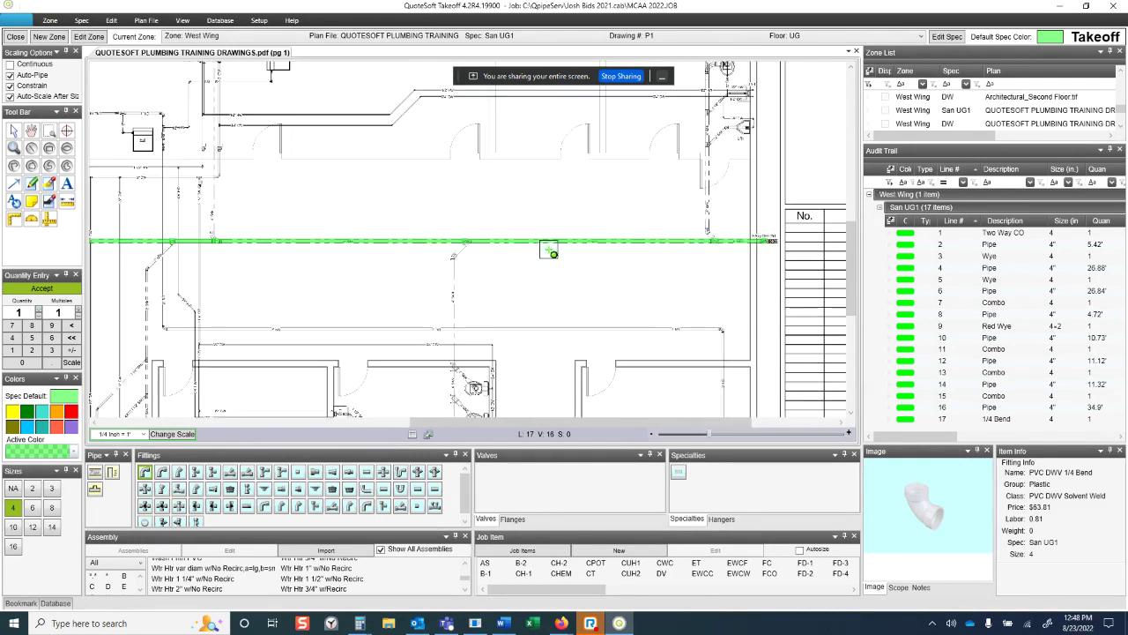
pyautogui.scroll(-1, 561, 249)
pyautogui.scroll(-1, 561, 249)
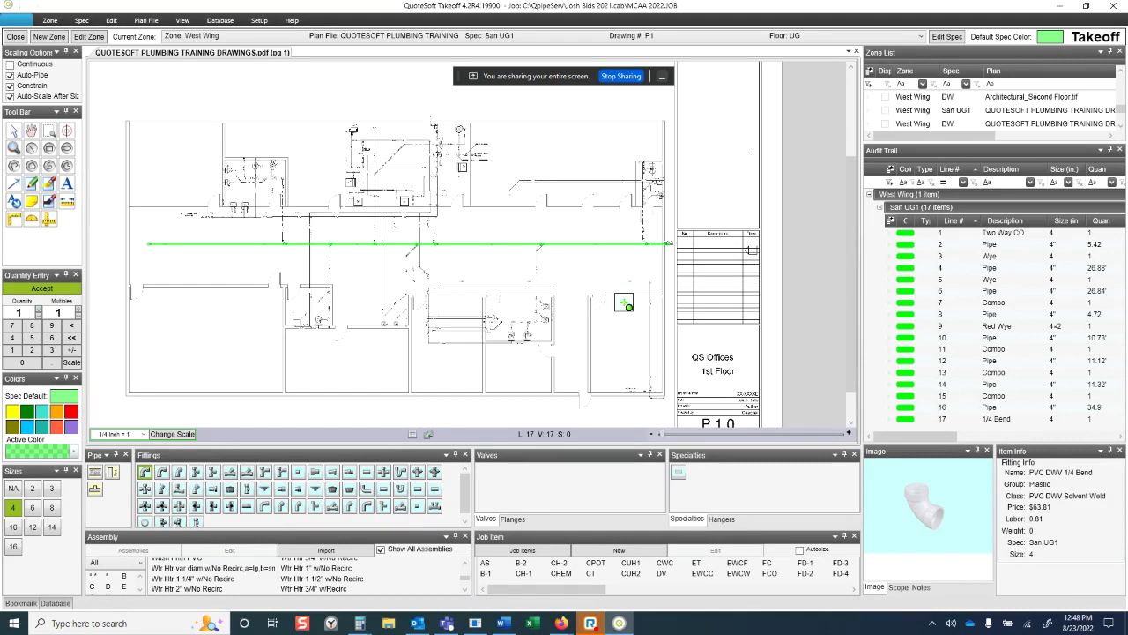
# Step: Delete all the San UG1 pipe and fittings taken off along the 4-inch sanitary main
pyautogui.press('Escape')
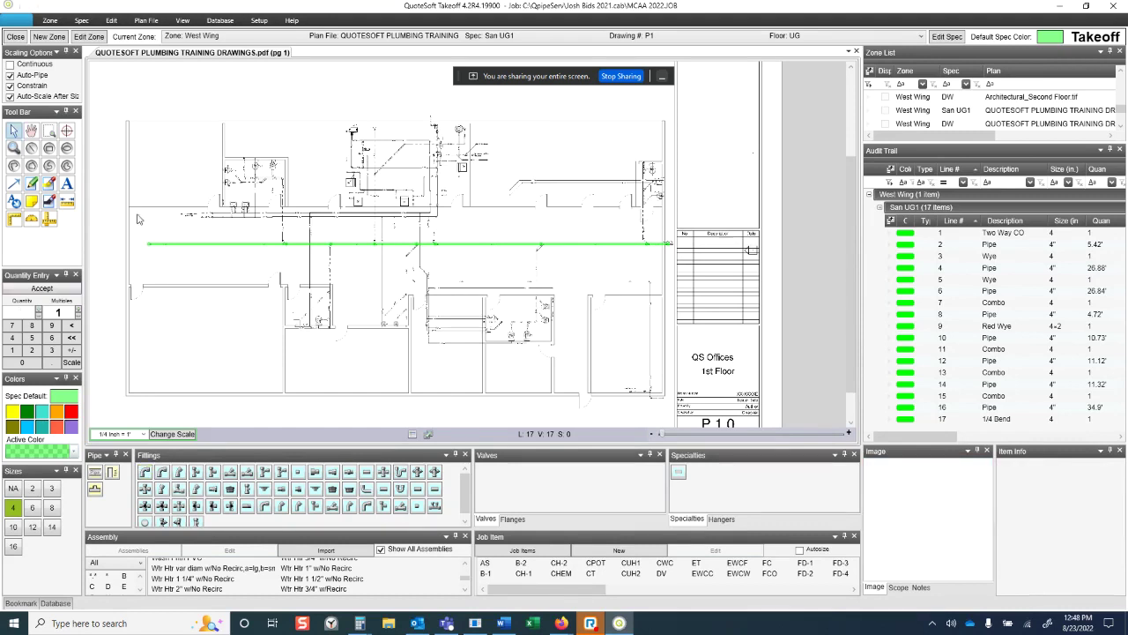
pyautogui.moveTo(136, 213); pyautogui.dragTo(710, 282)
pyautogui.press('Delete')
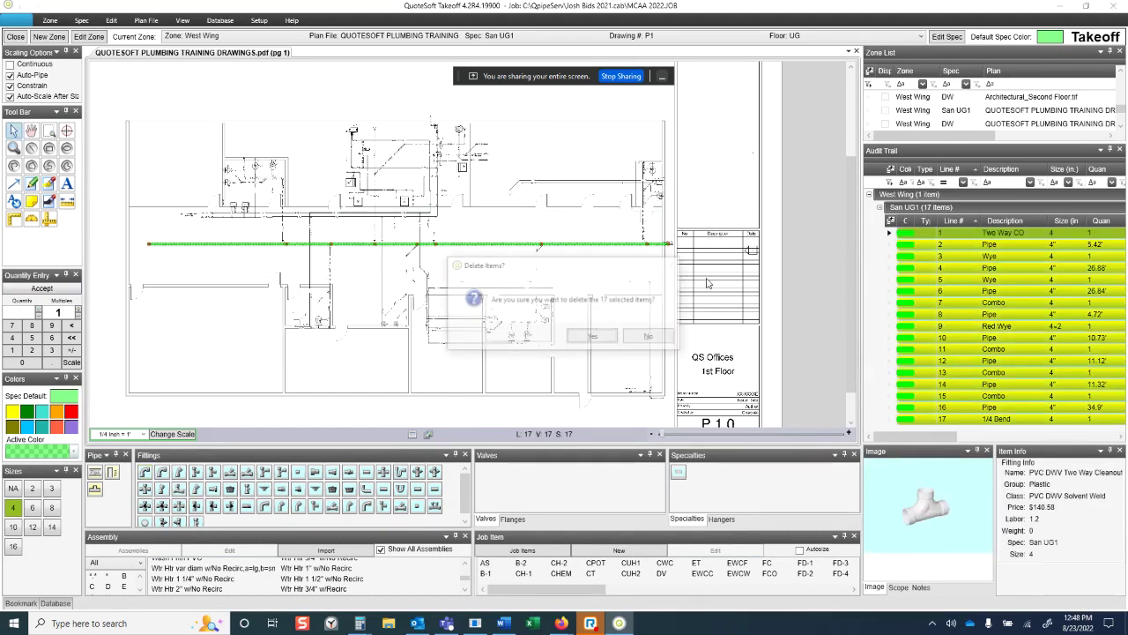
pyautogui.click(581, 344)
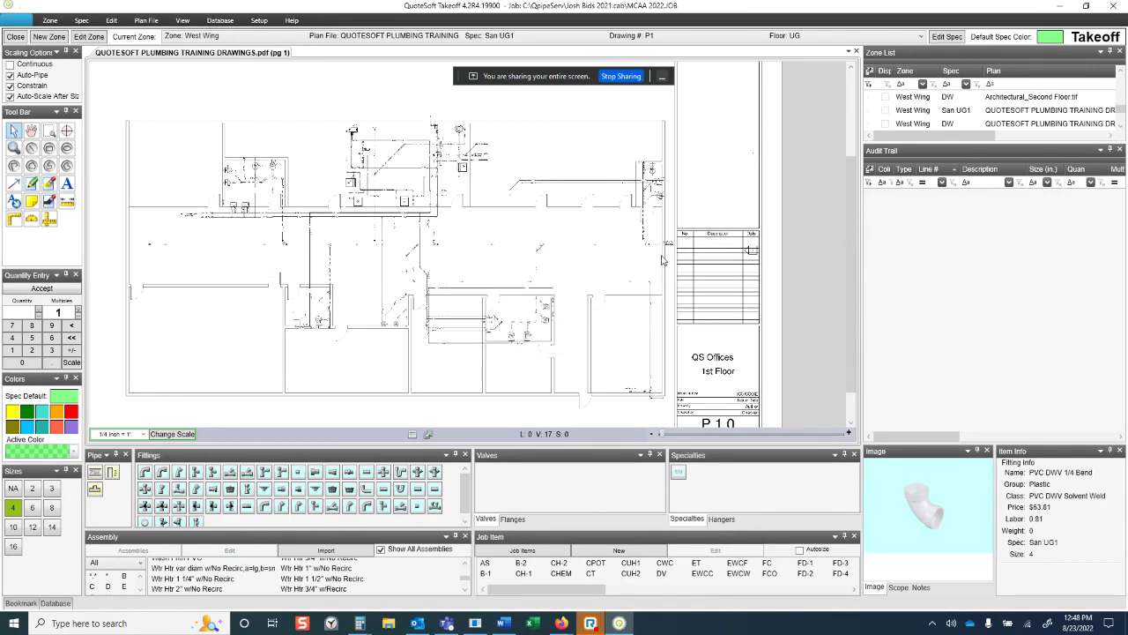
# Step: Place a 4-inch two-way cleanout on the 2-way clean out symbol at the sanitary main's end
pyautogui.scroll(3, 664, 259)
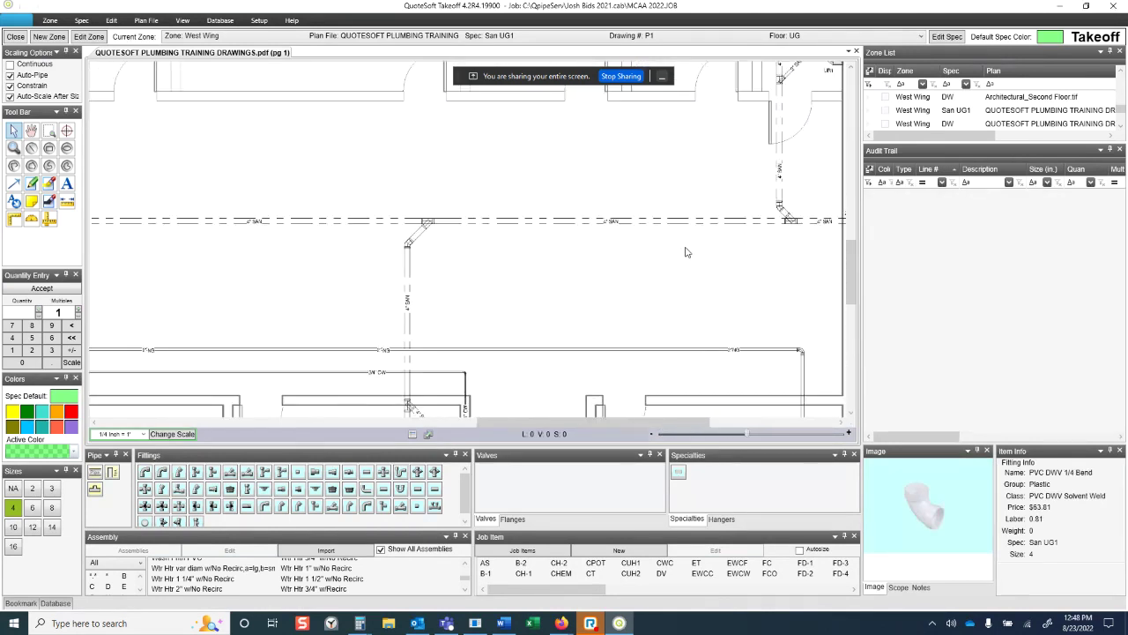
pyautogui.scroll(2, 521, 270)
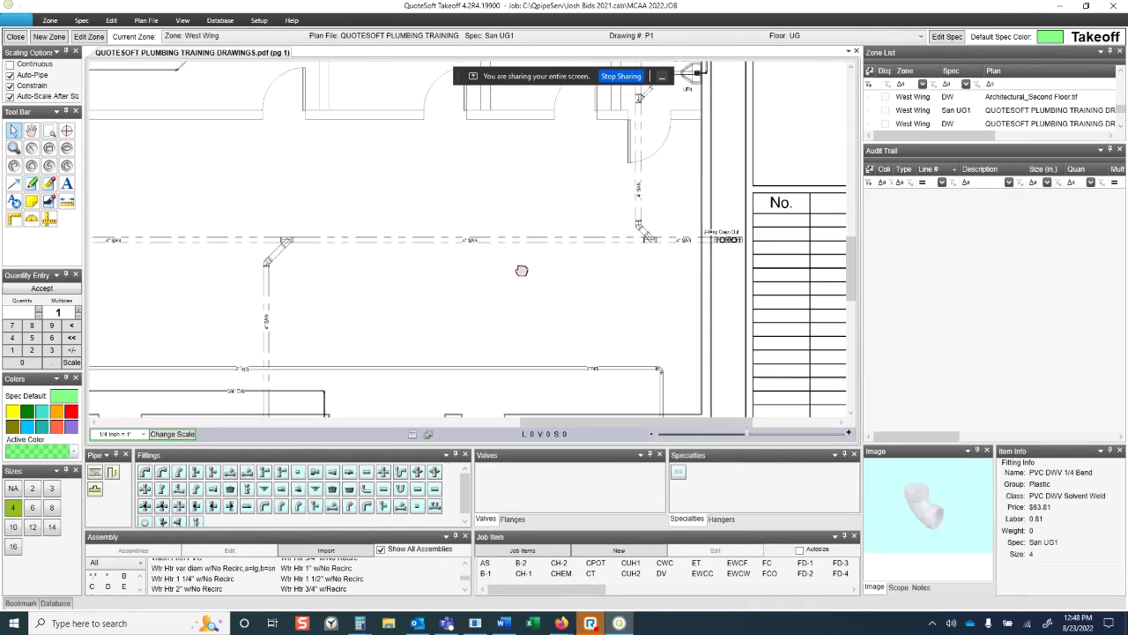
pyautogui.click(435, 505)
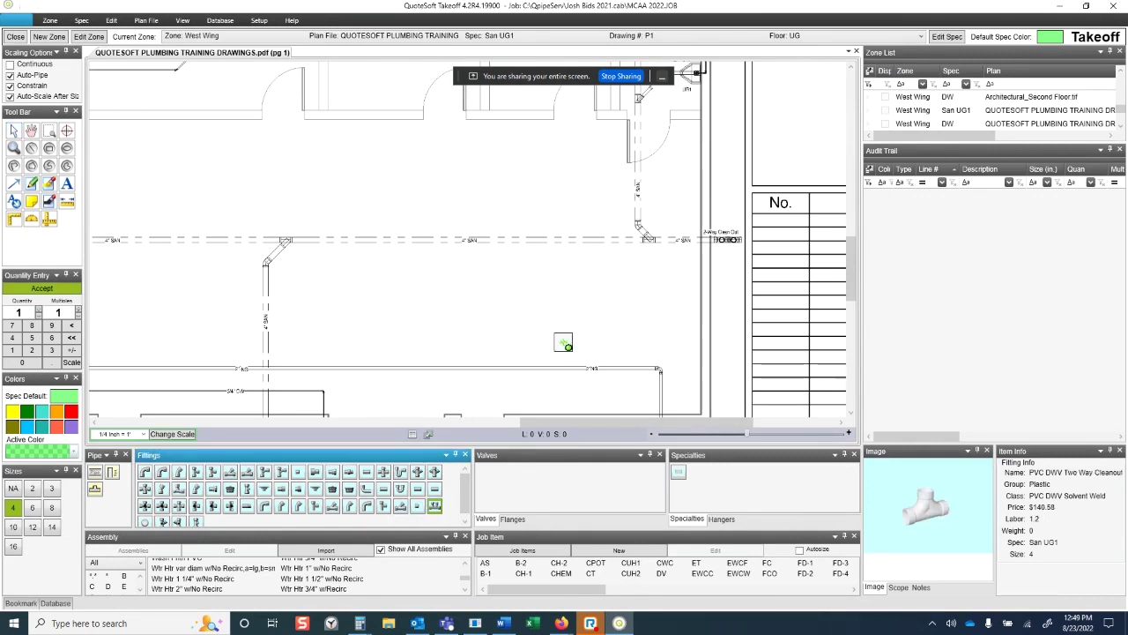
pyautogui.click(725, 243)
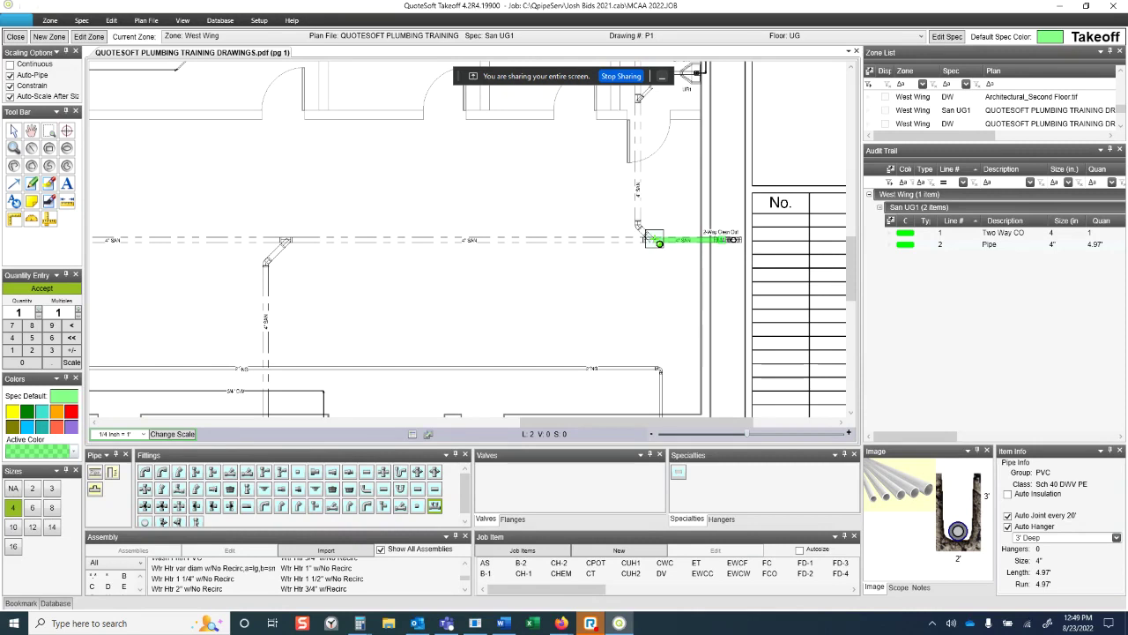
# Step: Cycle through the fitting types to the 4-inch wye and place wyes at the main's first two diagonal 4-inch SAN branches
pyautogui.click(144, 471)
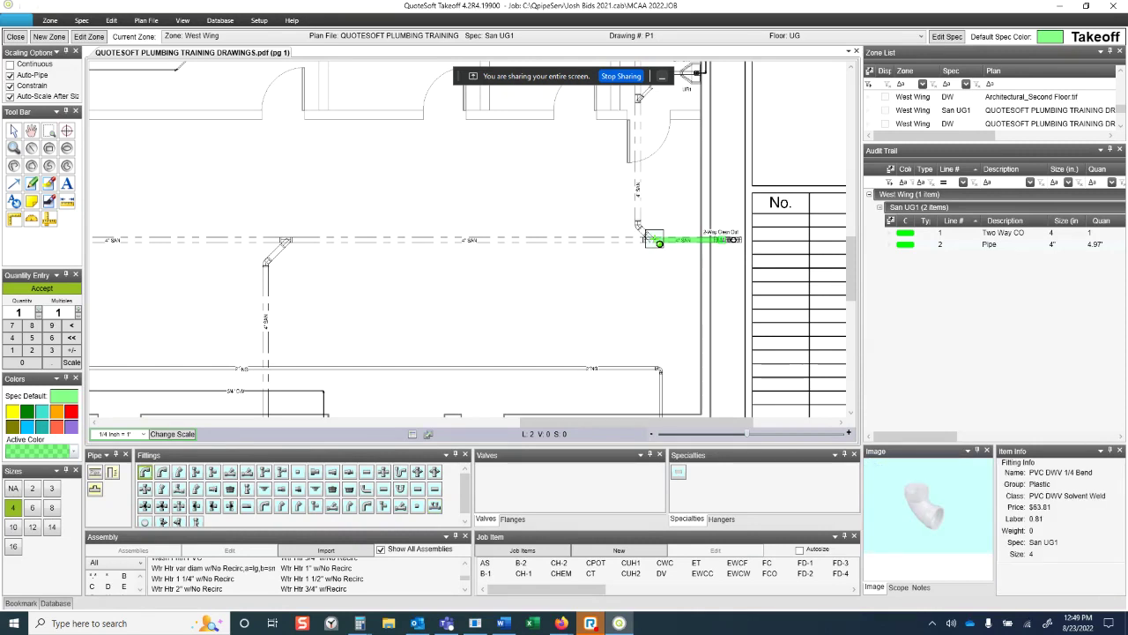
pyautogui.scroll(-2, 654, 239)
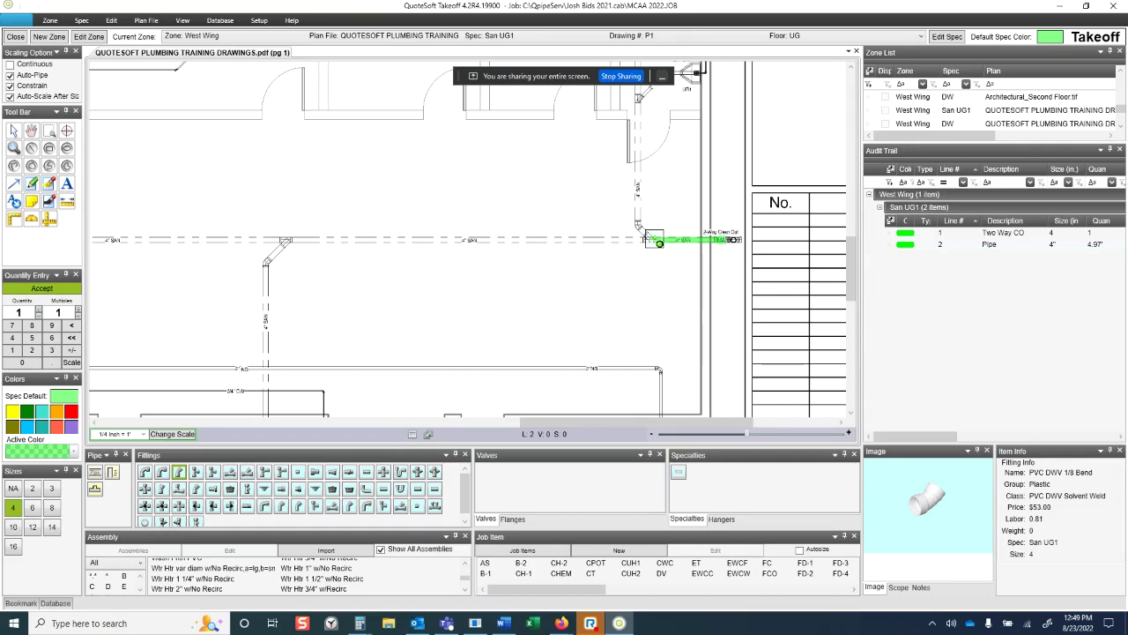
pyautogui.scroll(-5, 654, 239)
pyautogui.scroll(2, 654, 239)
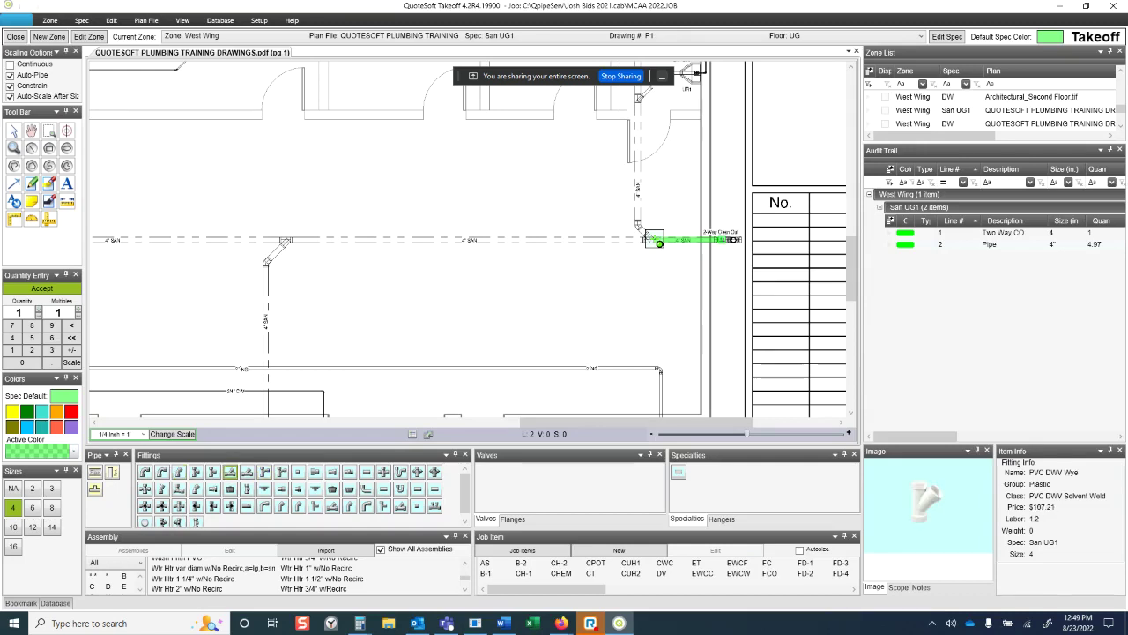
pyautogui.scroll(-3, 654, 239)
pyautogui.click(677, 265)
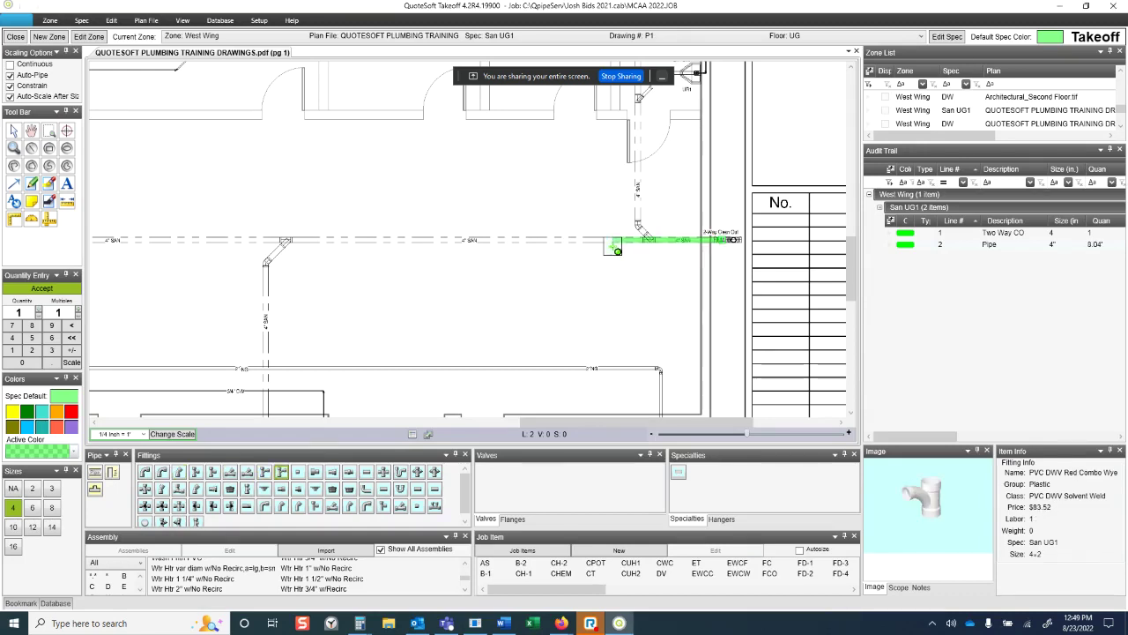
pyautogui.scroll(2, 615, 247)
pyautogui.click(648, 297)
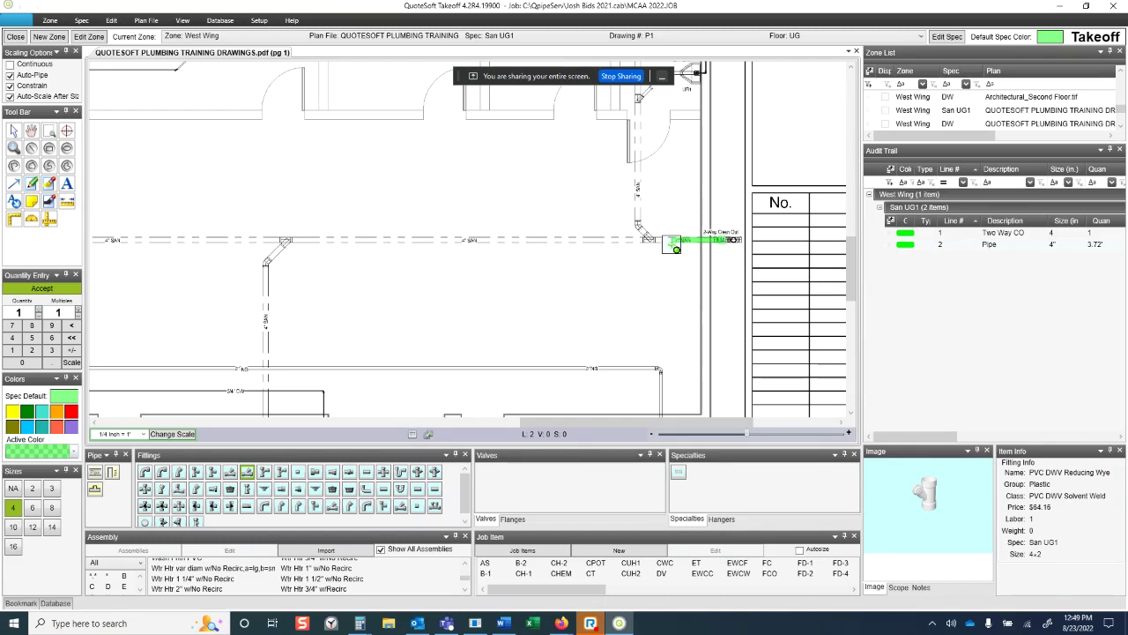
pyautogui.click(648, 239)
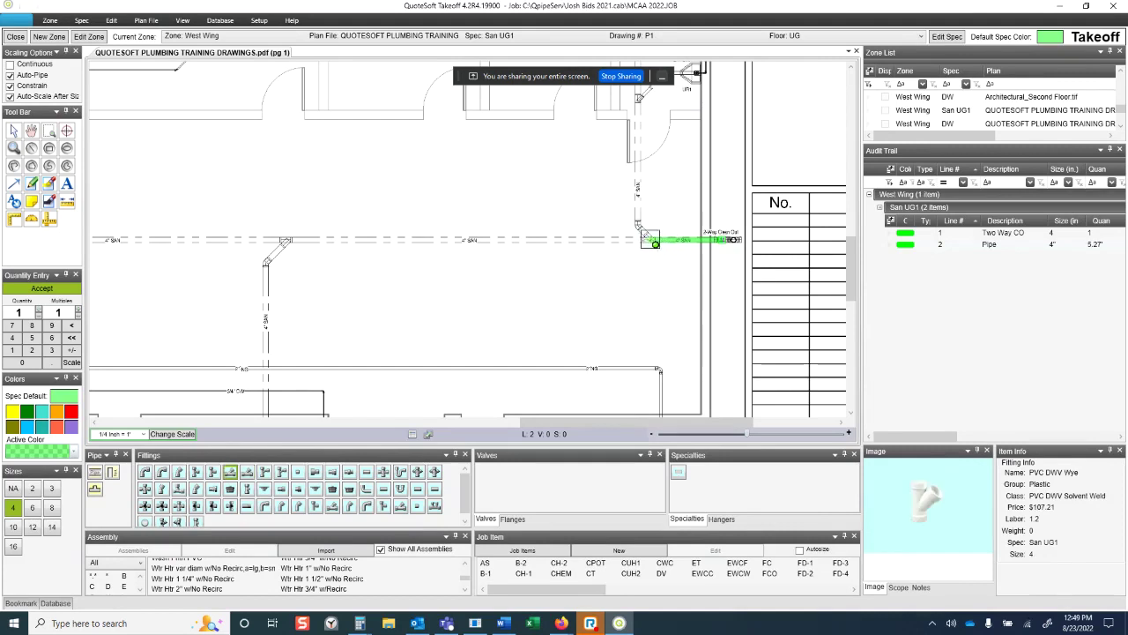
pyautogui.click(285, 242)
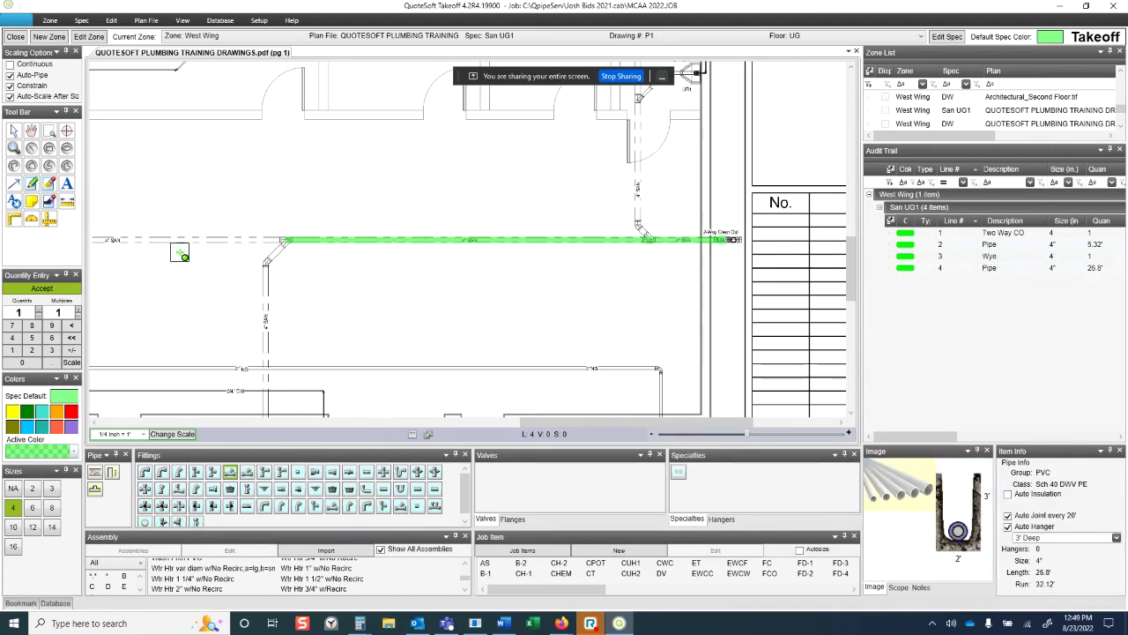
# Step: Add a 4-inch combo wye at the next 4-inch SAN branch and a 4x2 reducing wye at the diagonal 2-inch SAN branch
pyautogui.moveTo(170, 248); pyautogui.dragTo(597, 261)
pyautogui.press('c')
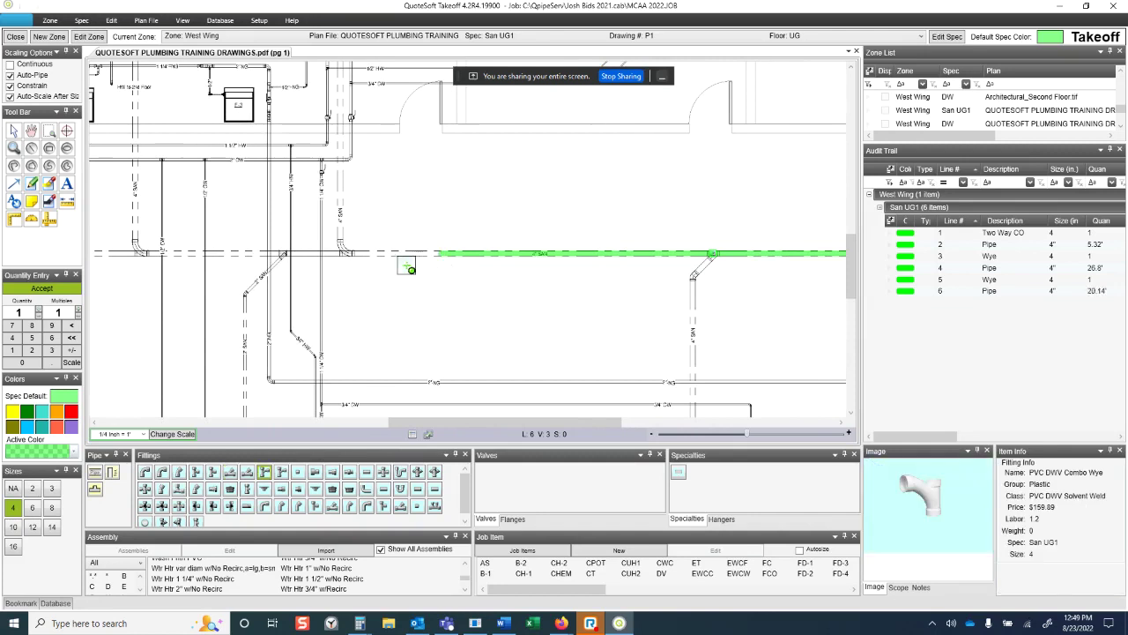
pyautogui.click(317, 255)
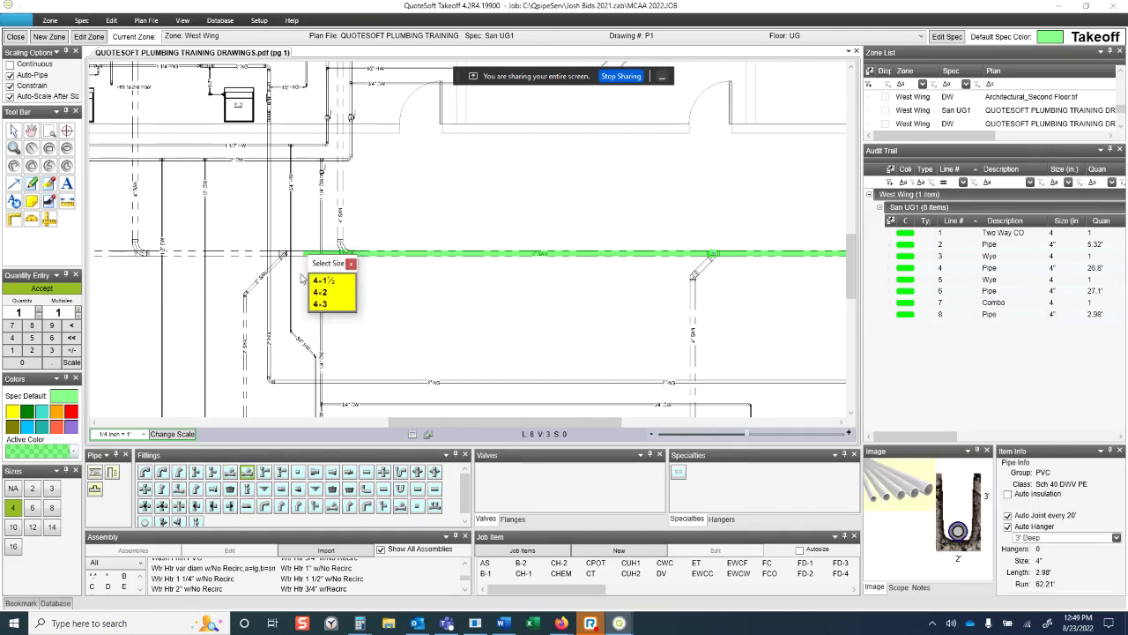
pyautogui.click(320, 294)
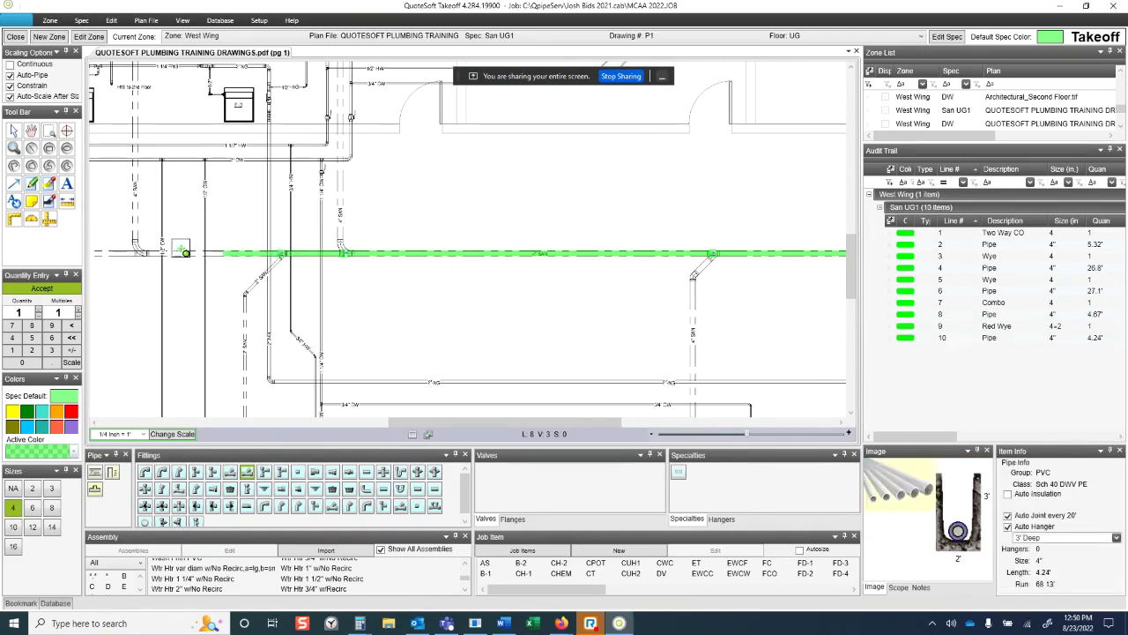
# Step: Place combo wyes at the remaining three 4-inch SAN branches and end the main with a 1/4 bend
pyautogui.click(137, 256)
pyautogui.moveTo(115, 261); pyautogui.dragTo(518, 281)
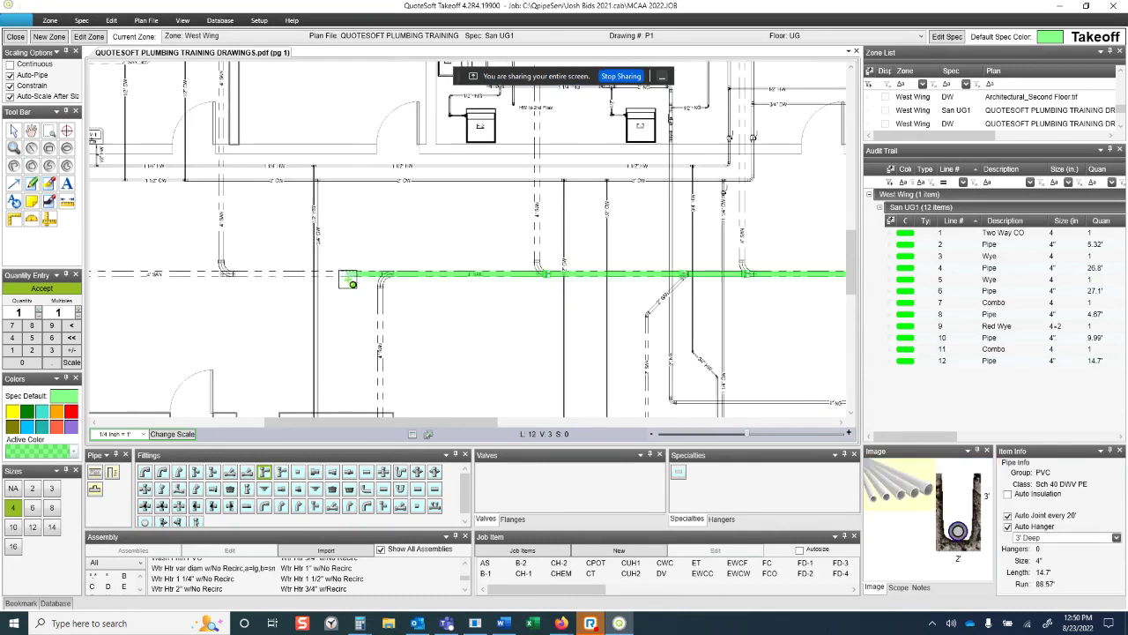
pyautogui.click(384, 274)
pyautogui.click(228, 272)
pyautogui.moveTo(121, 280); pyautogui.dragTo(600, 278)
pyautogui.click(238, 272)
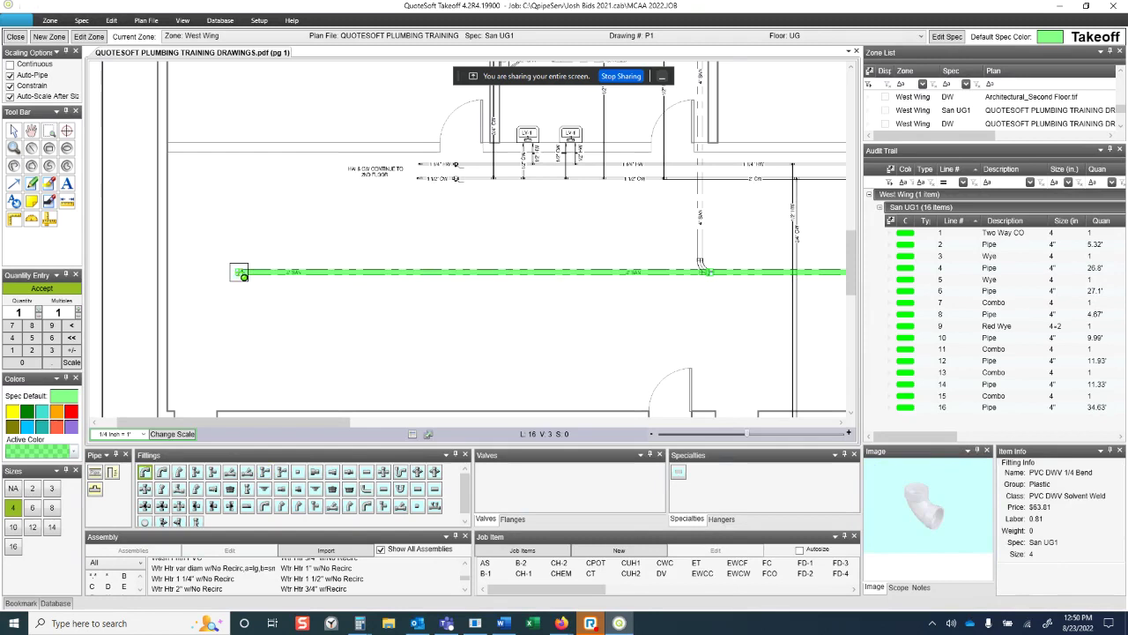
# Step: Start a 4-inch branch from the main's second diagonal wye and place a 1/8 bend turning it toward the restroom
pyautogui.scroll(-1, 292, 300)
pyautogui.scroll(-2, 705, 290)
pyautogui.moveTo(709, 318); pyautogui.dragTo(304, 315)
pyautogui.scroll(-1, 565, 311)
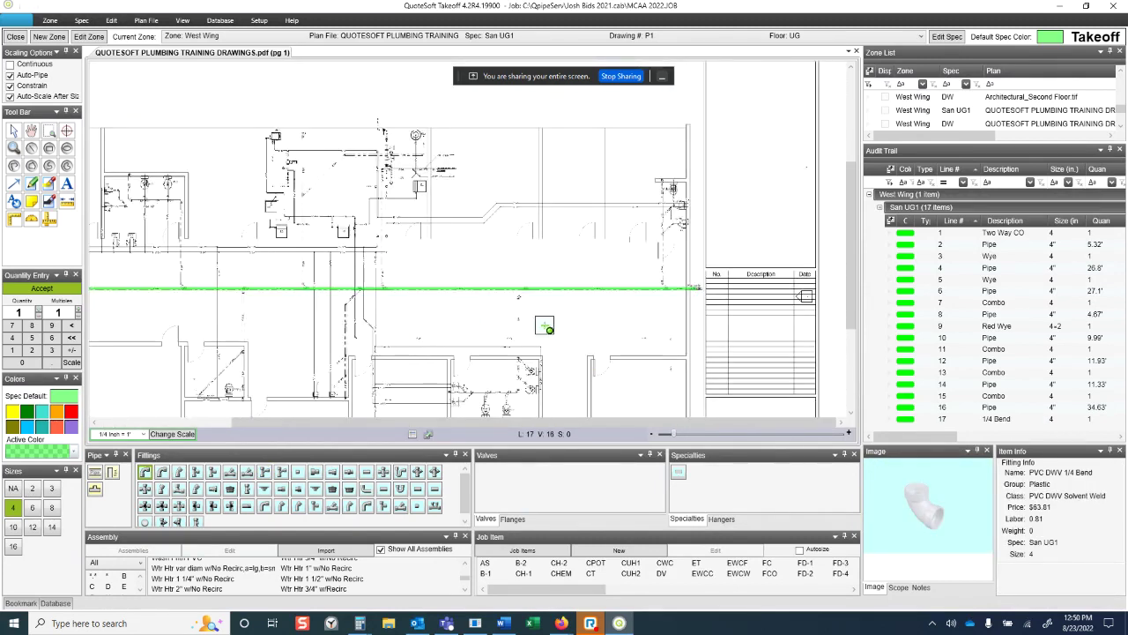
pyautogui.scroll(2, 542, 324)
pyautogui.scroll(2, 539, 325)
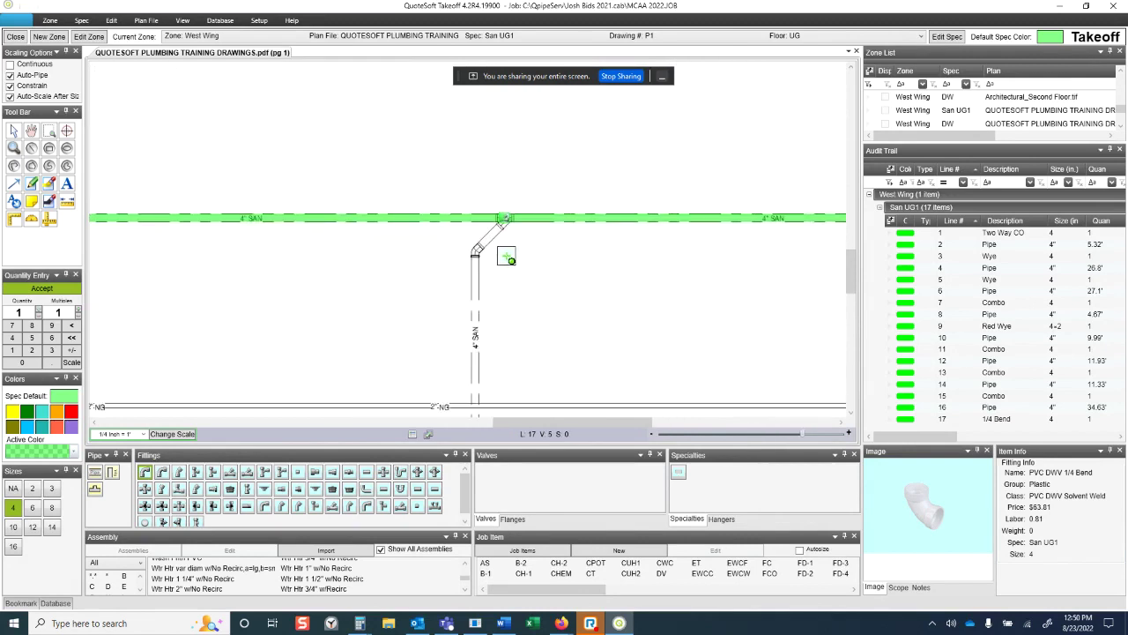
pyautogui.rightClick(503, 245)
pyautogui.click(477, 250)
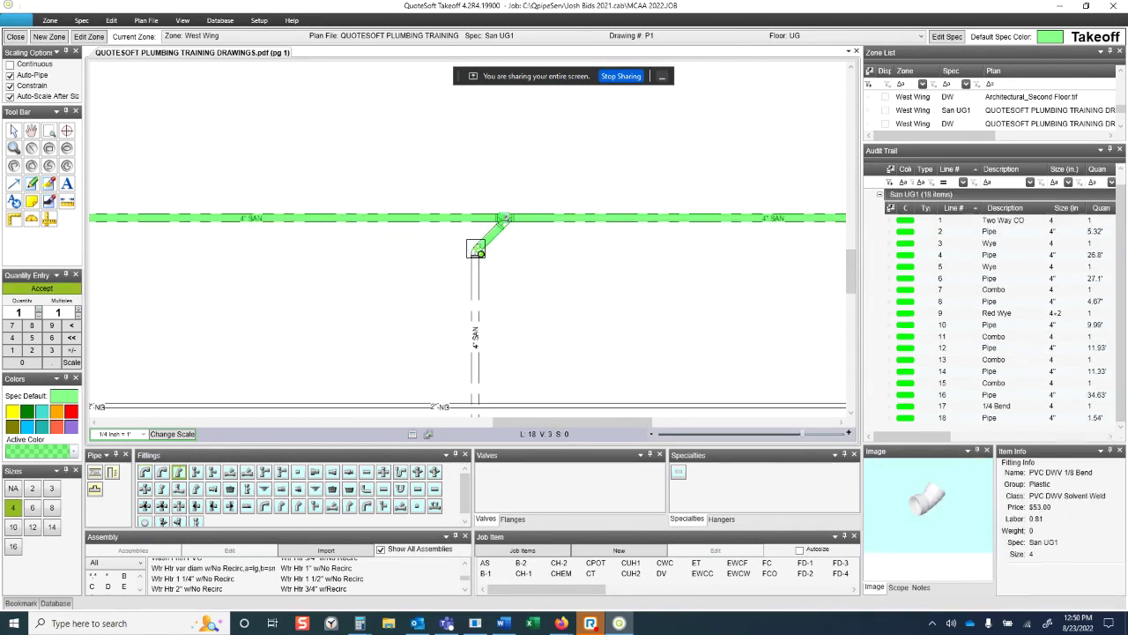
pyautogui.click(476, 298)
# Step: Continue the branch with wyes at the two diagonal WC-2 connections and a 1/4 bend at the restroom corner
pyautogui.click(468, 255)
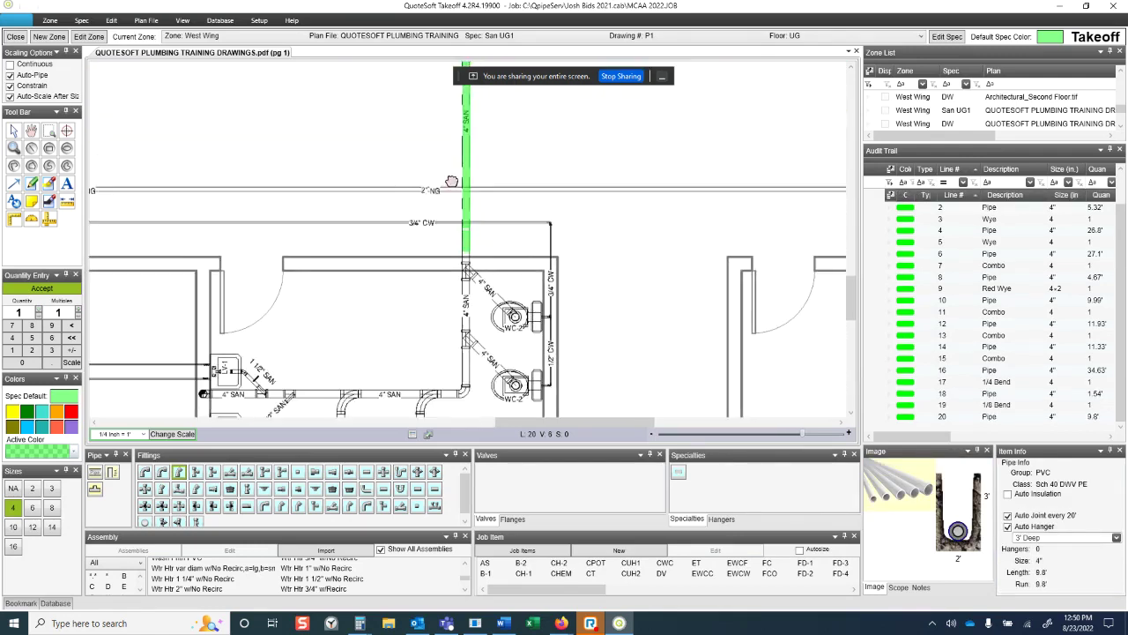
pyautogui.click(470, 325)
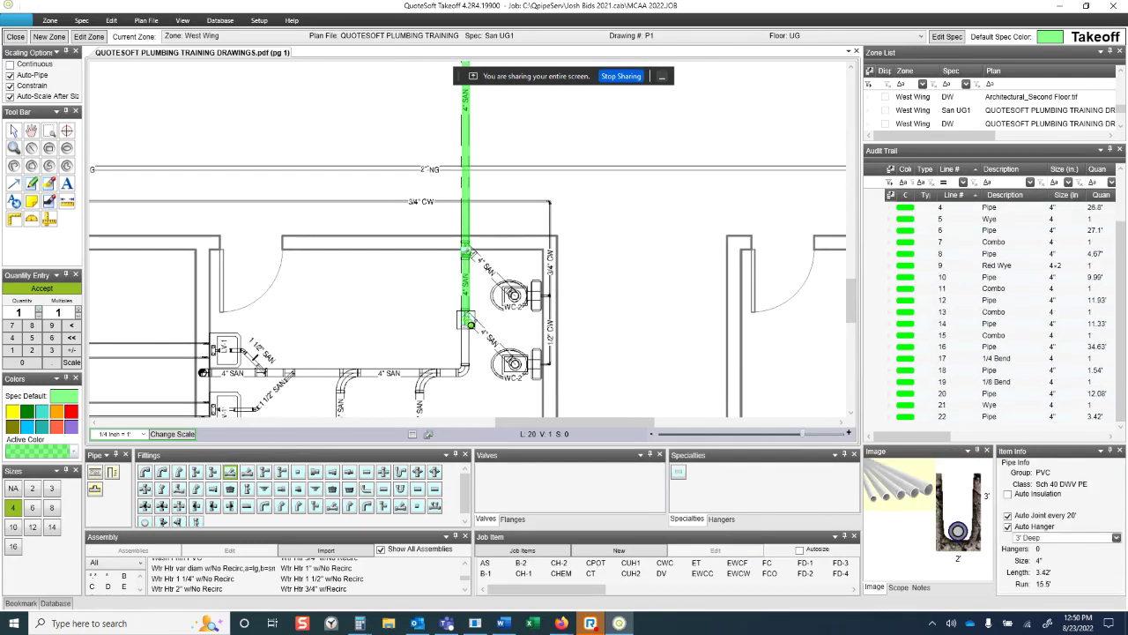
pyautogui.press('9')
pyautogui.click(467, 373)
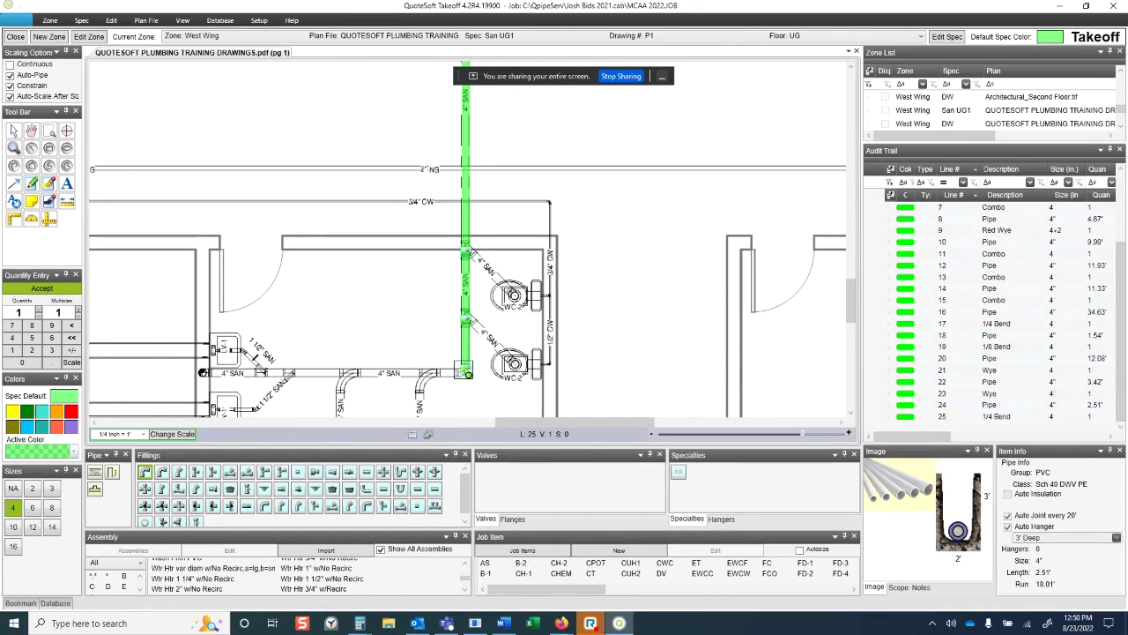
# Step: Place combo wyes at the other two WC-2 connections and finish the branch with a 1/4 bend at the lavatory wall
pyautogui.click(427, 372)
pyautogui.click(351, 374)
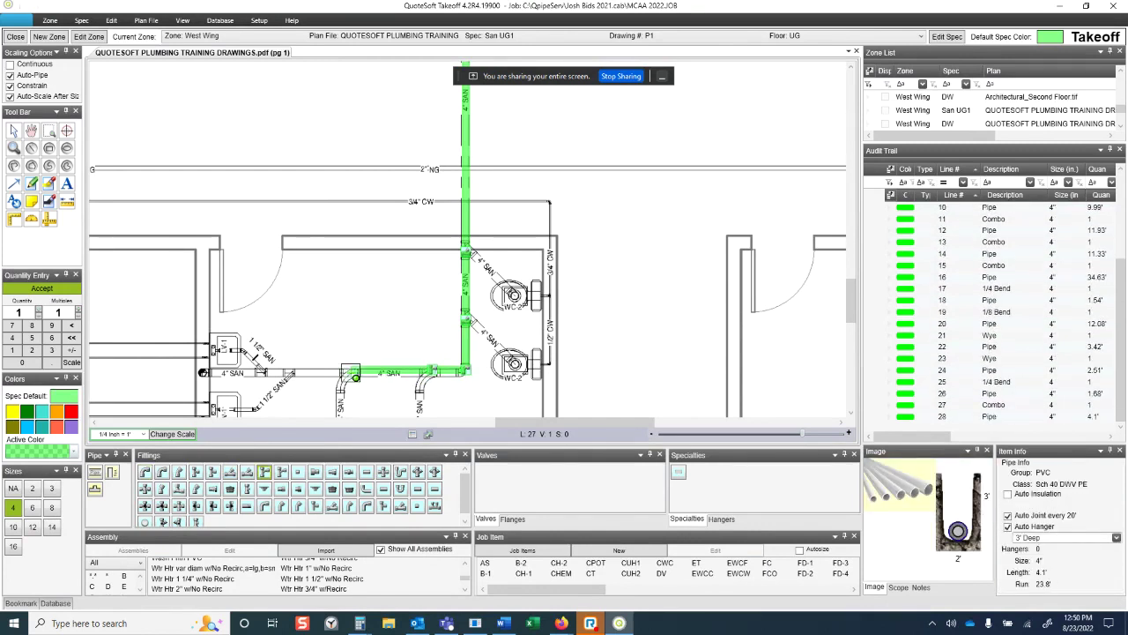
pyautogui.click(208, 374)
pyautogui.rightClick(208, 373)
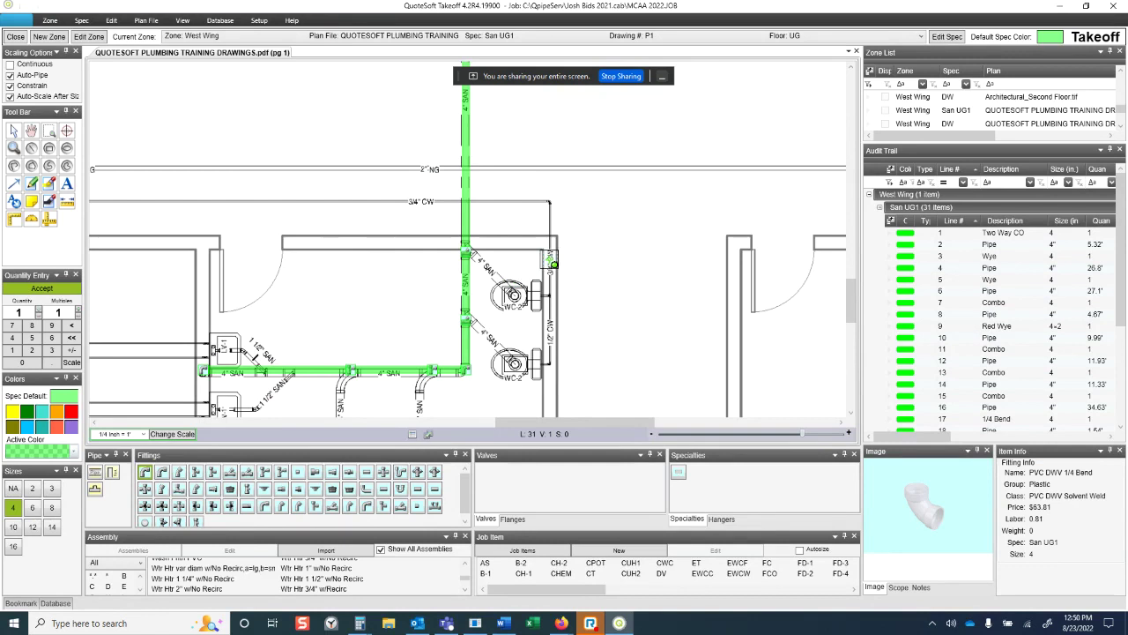
# Step: Choose the WC Flr Mnt Tank Alone PVC assembly from the W assemblies and review its component list
pyautogui.moveTo(501, 327); pyautogui.dragTo(535, 268)
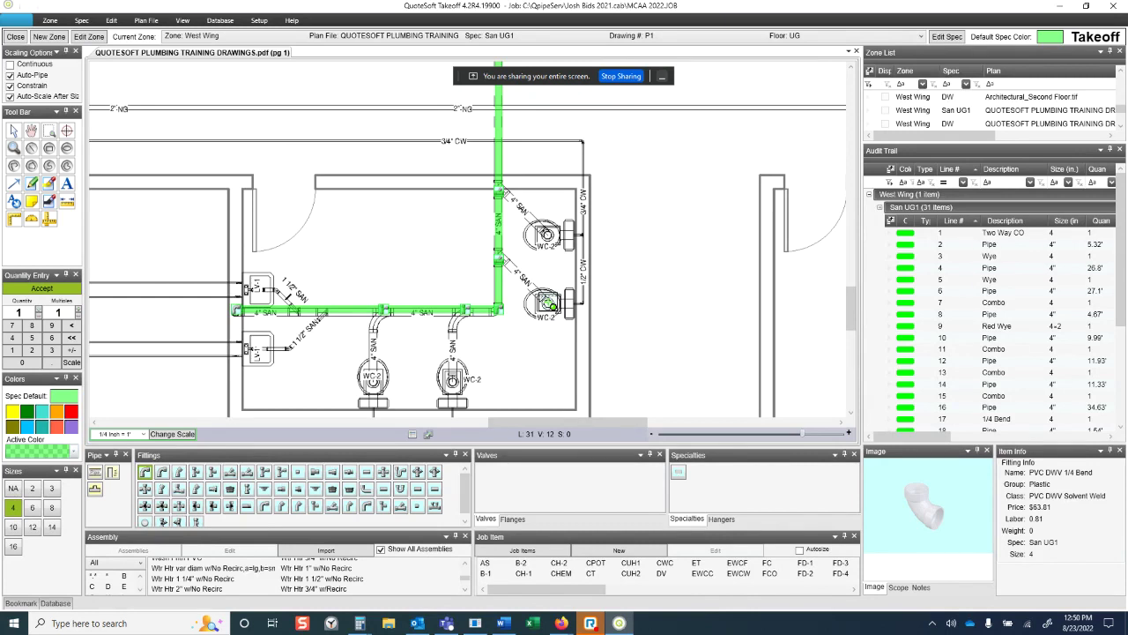
pyautogui.scroll(-1, 450, 370)
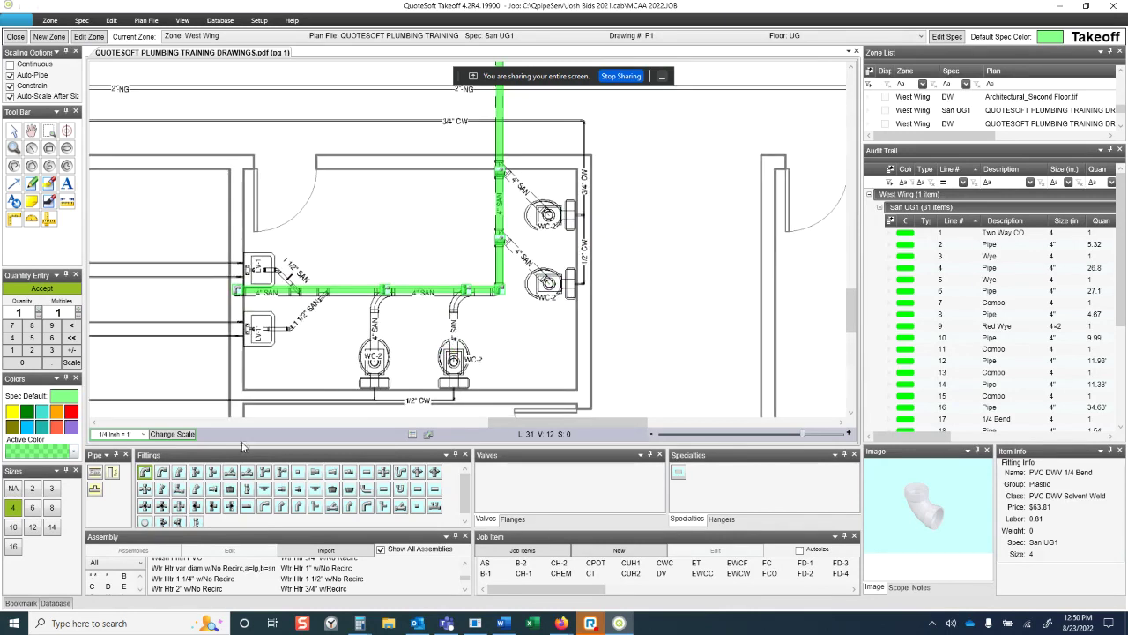
pyautogui.scroll(-3, 107, 585)
pyautogui.click(109, 588)
pyautogui.scroll(-2, 256, 579)
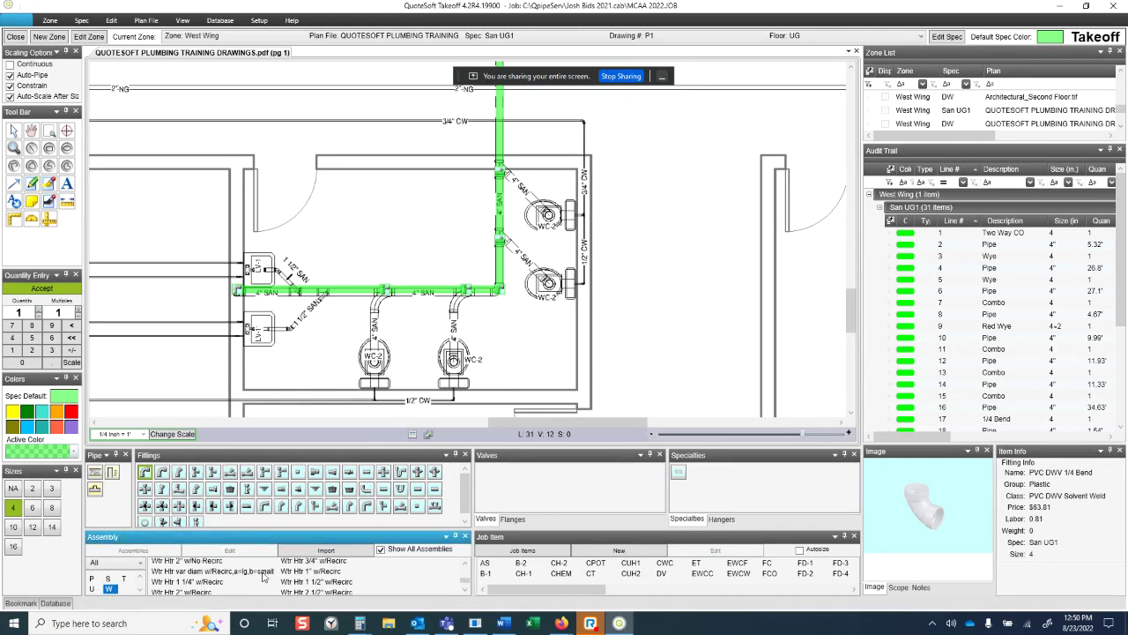
pyautogui.scroll(-2, 247, 579)
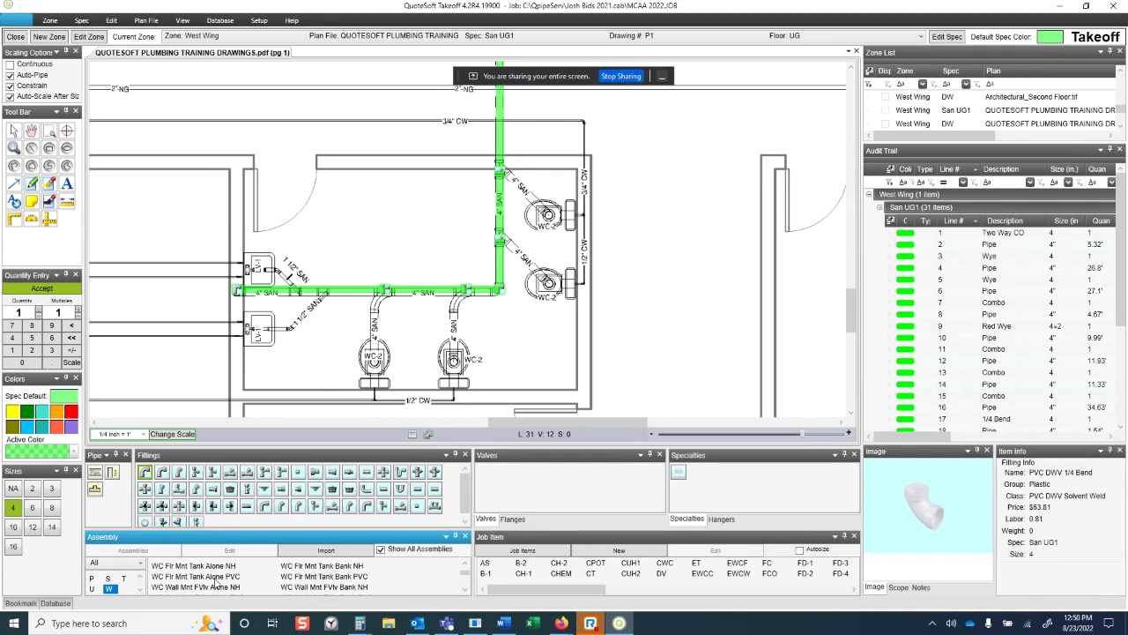
pyautogui.click(214, 577)
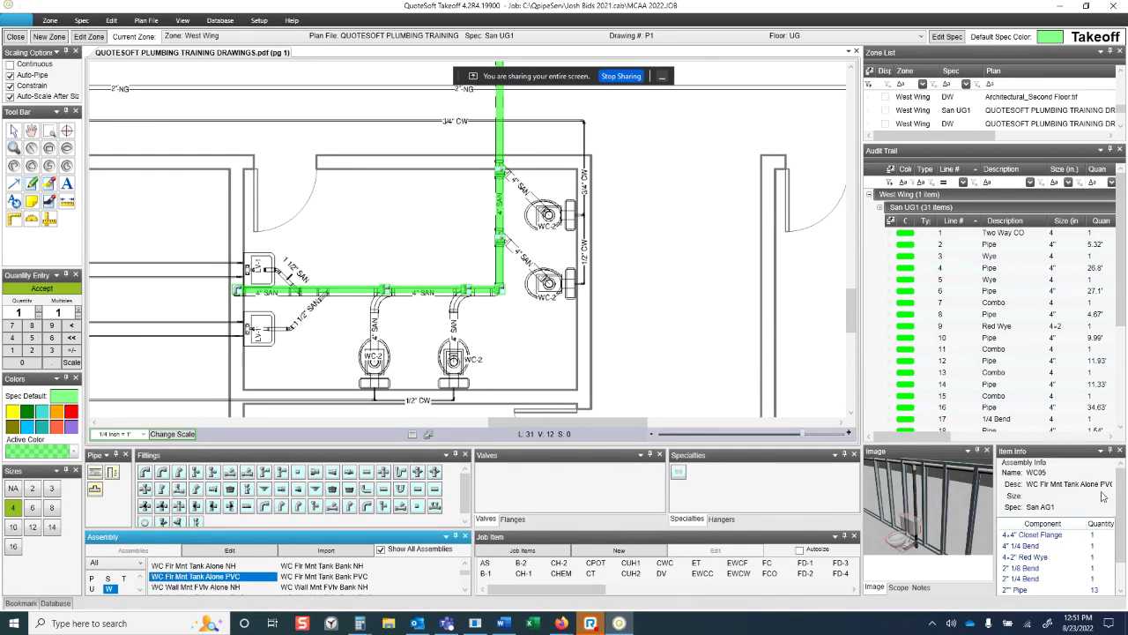
pyautogui.scroll(-1, 1124, 554)
pyautogui.moveTo(1123, 508); pyautogui.dragTo(1114, 453)
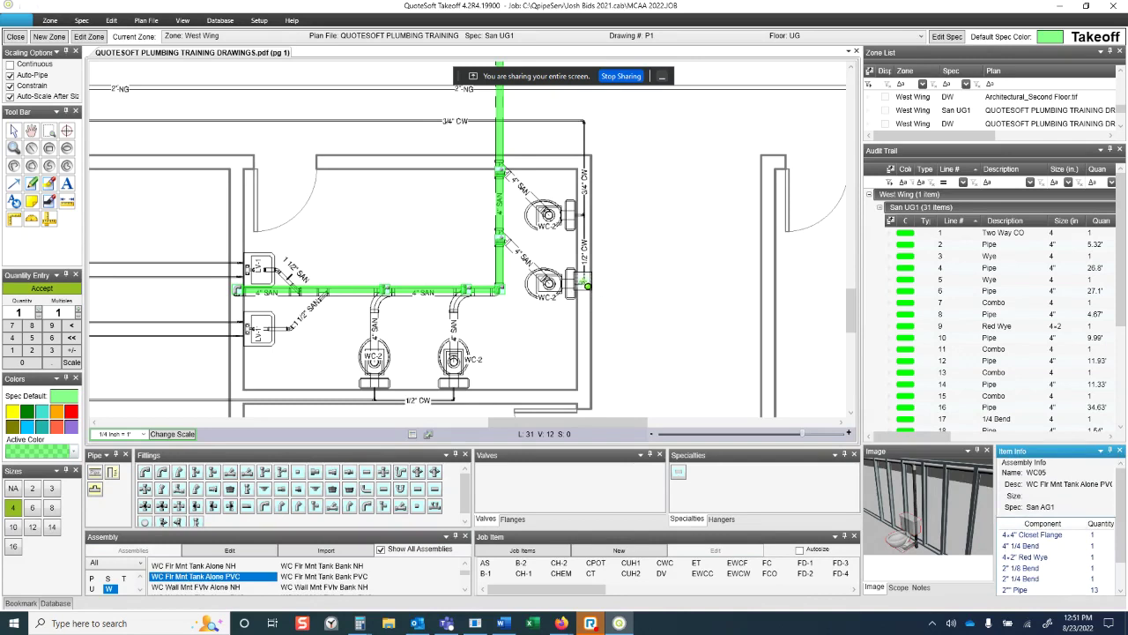
# Step: Place the WC Flr Mnt Tank Alone PVC assembly on each of the four WC-2 fixtures in the restroom
pyautogui.rightClick(582, 280)
pyautogui.click(548, 215)
pyautogui.click(548, 281)
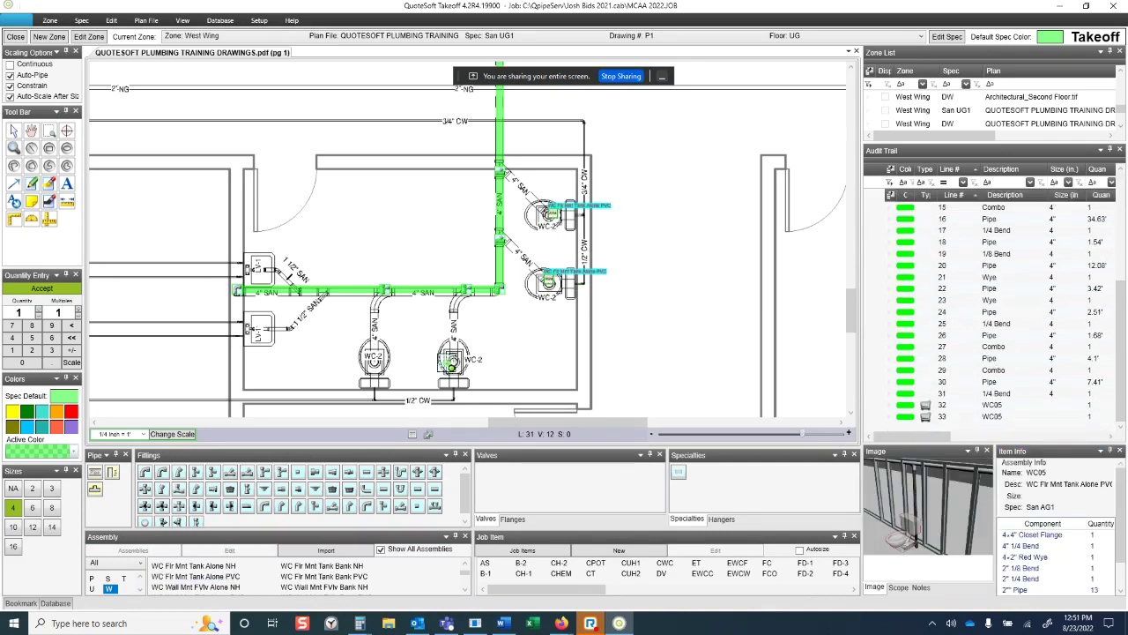
pyautogui.click(452, 359)
pyautogui.click(371, 363)
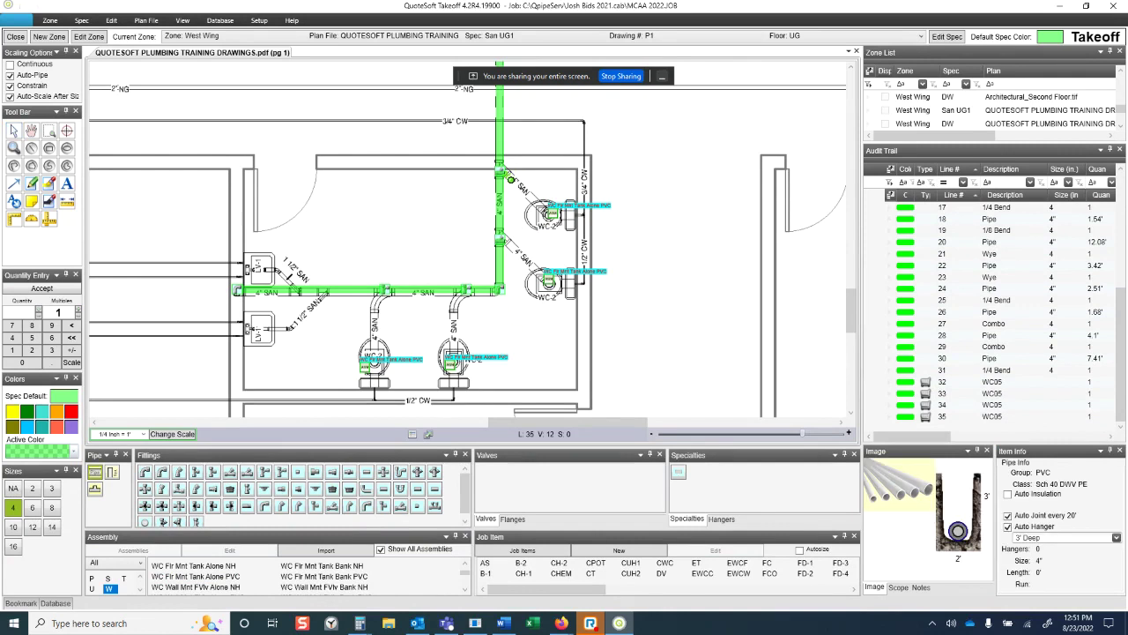
# Step: Run 4-inch sanitary pipe from each wye and combo on the restroom branch to its WC-2 fixture
pyautogui.click(508, 174)
pyautogui.click(546, 215)
pyautogui.click(507, 239)
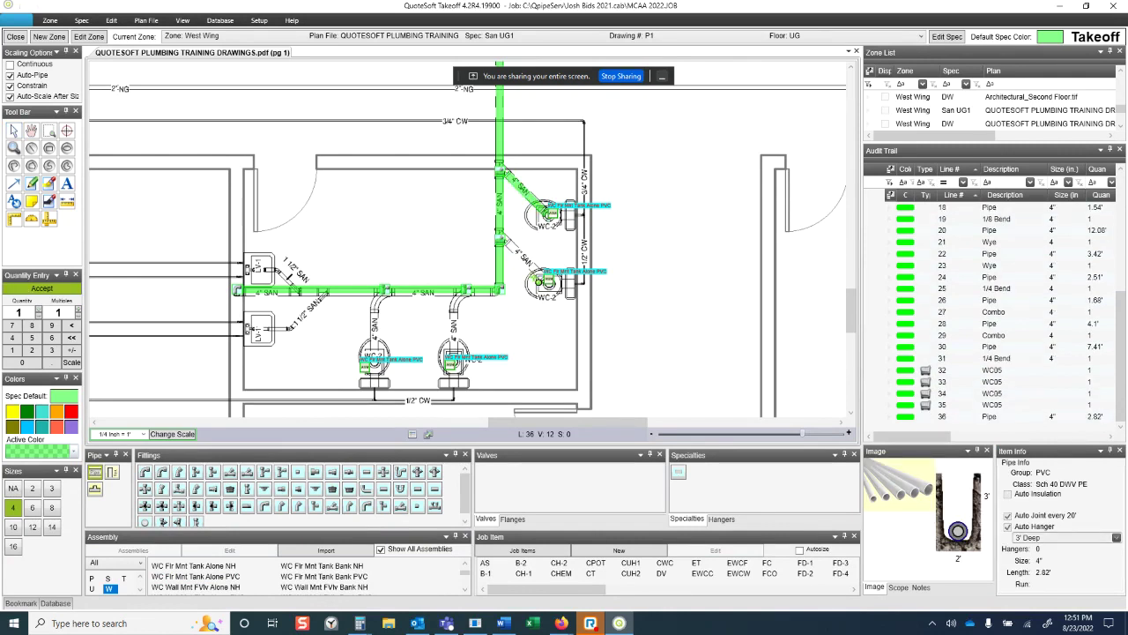
pyautogui.click(544, 283)
pyautogui.click(455, 304)
pyautogui.click(454, 356)
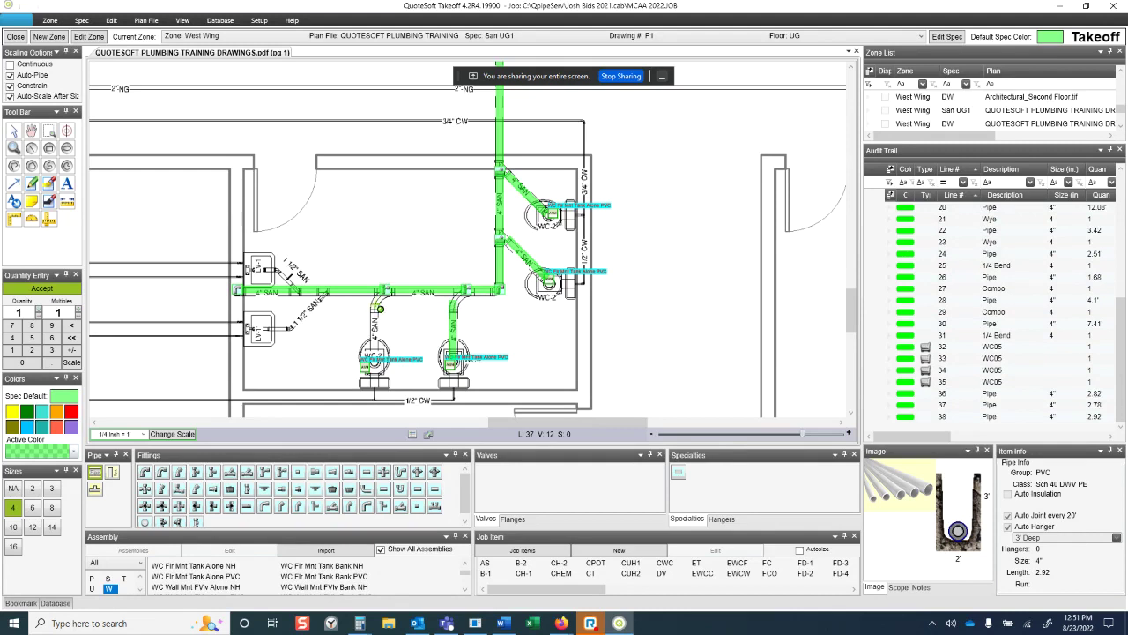
pyautogui.click(381, 300)
pyautogui.click(374, 361)
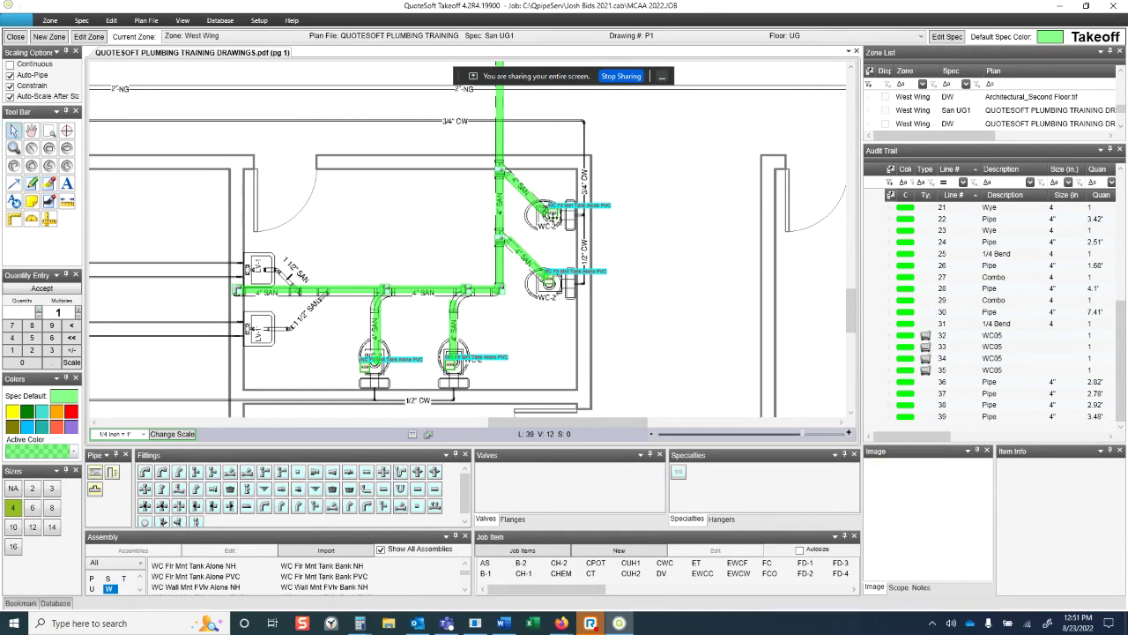
# Step: Review the component list of the WC Flr Mnt Tank Alone PVC assembly placed on the WC-2 nearest the main
pyautogui.click(553, 215)
pyautogui.scroll(-1, 1122, 551)
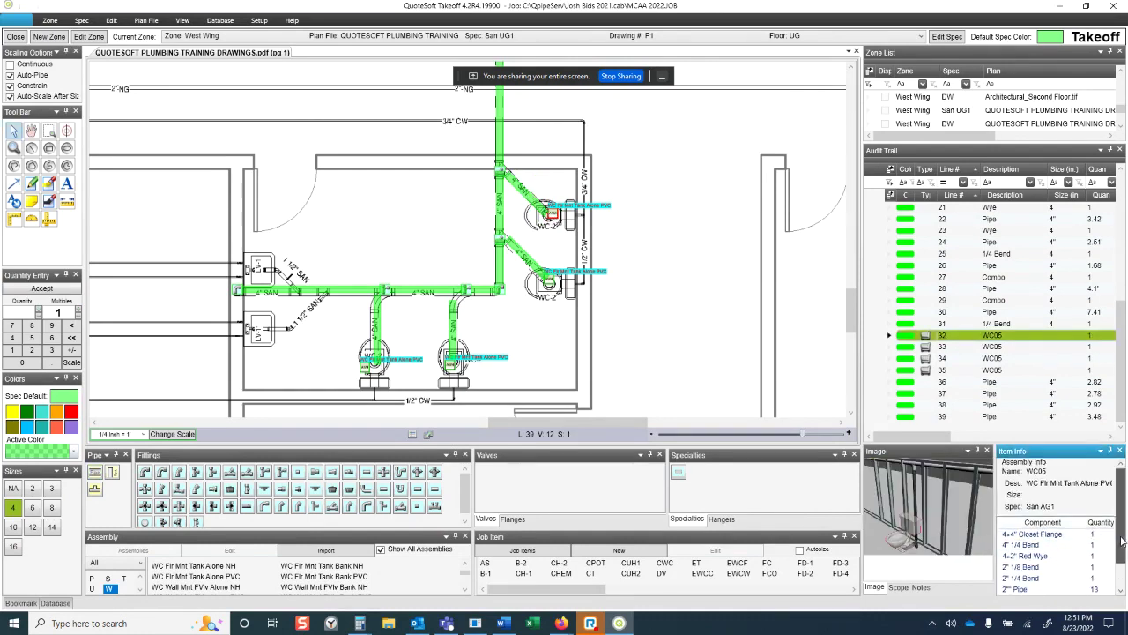
pyautogui.scroll(-1, 1121, 550)
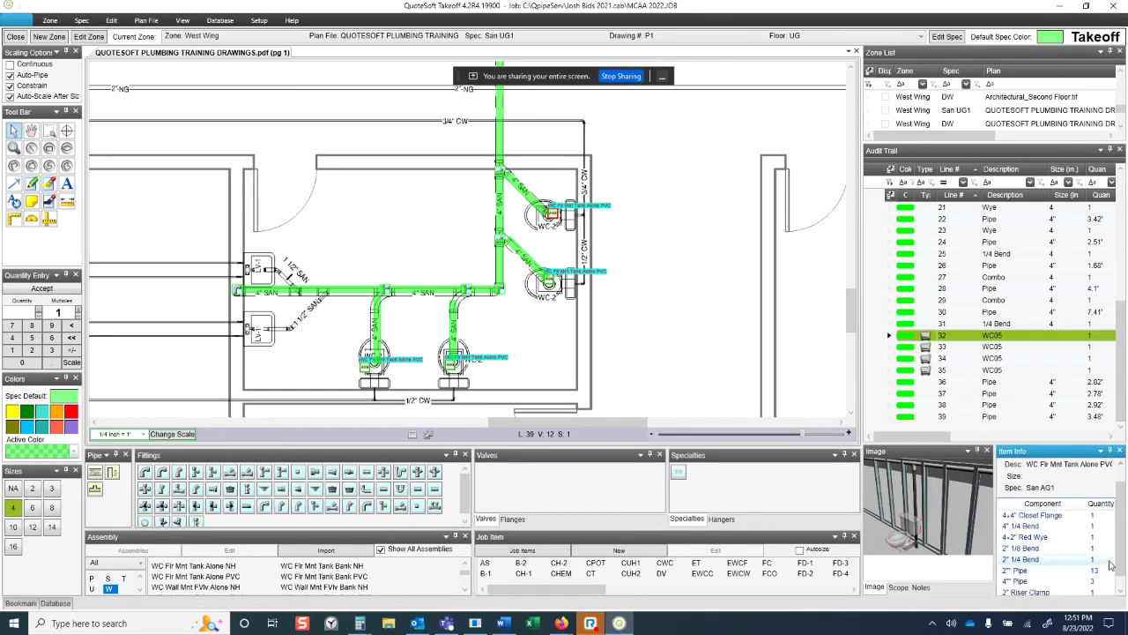
pyautogui.scroll(-1, 1121, 575)
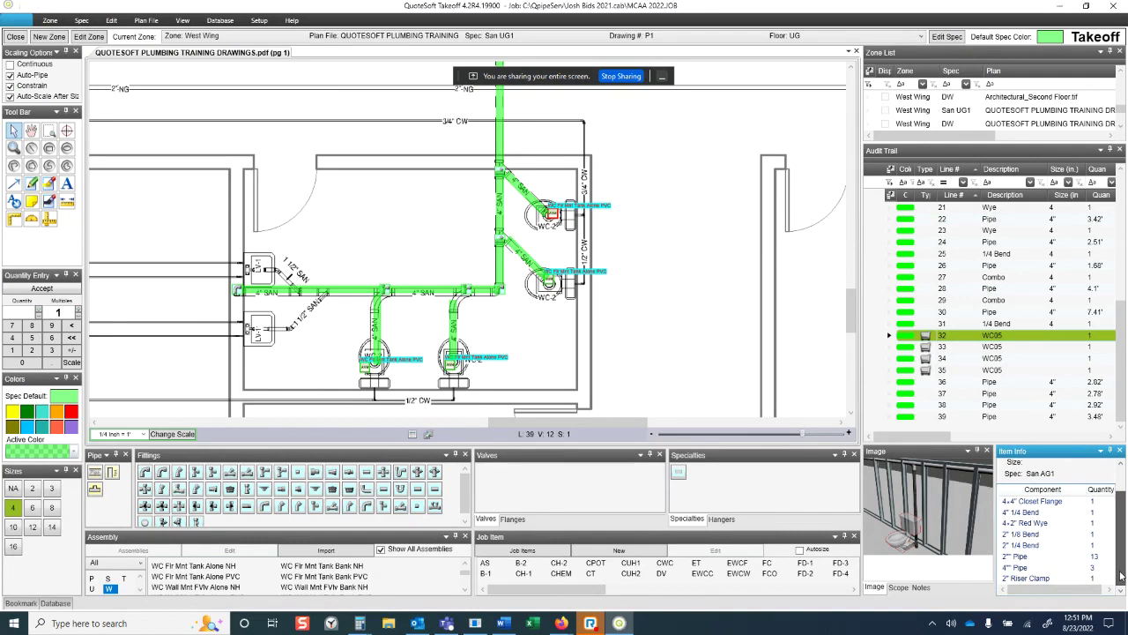
pyautogui.scroll(3, 1121, 575)
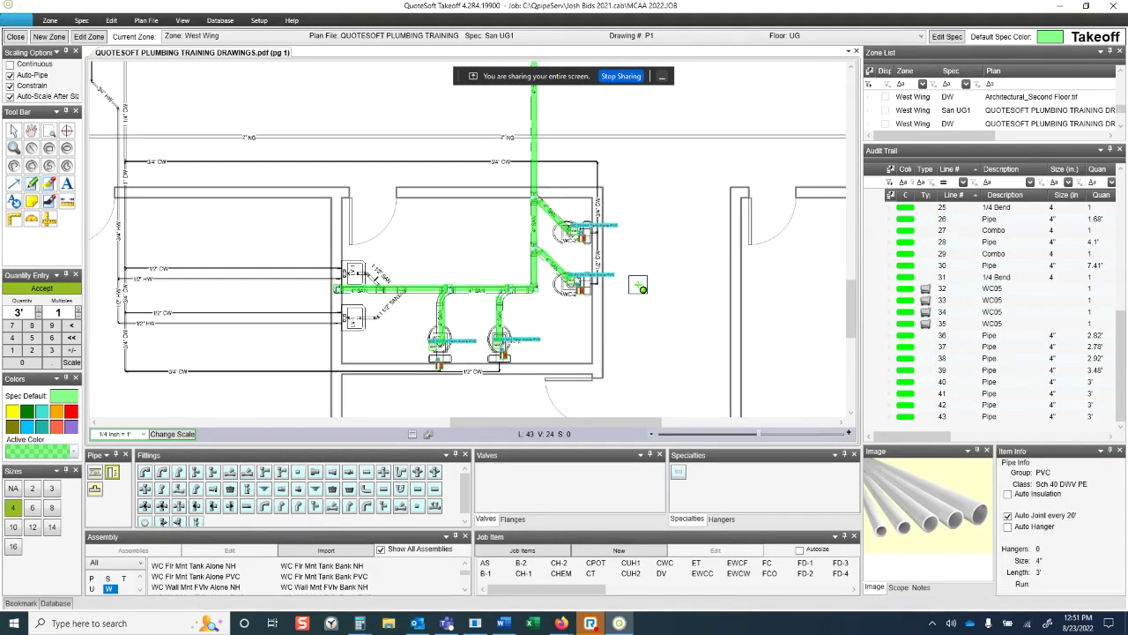
# Step: Examine the restroom branch and sanitary main, and the water piping in the water heater room across the main
pyautogui.scroll(-1, 648, 260)
pyautogui.moveTo(648, 260); pyautogui.dragTo(658, 306)
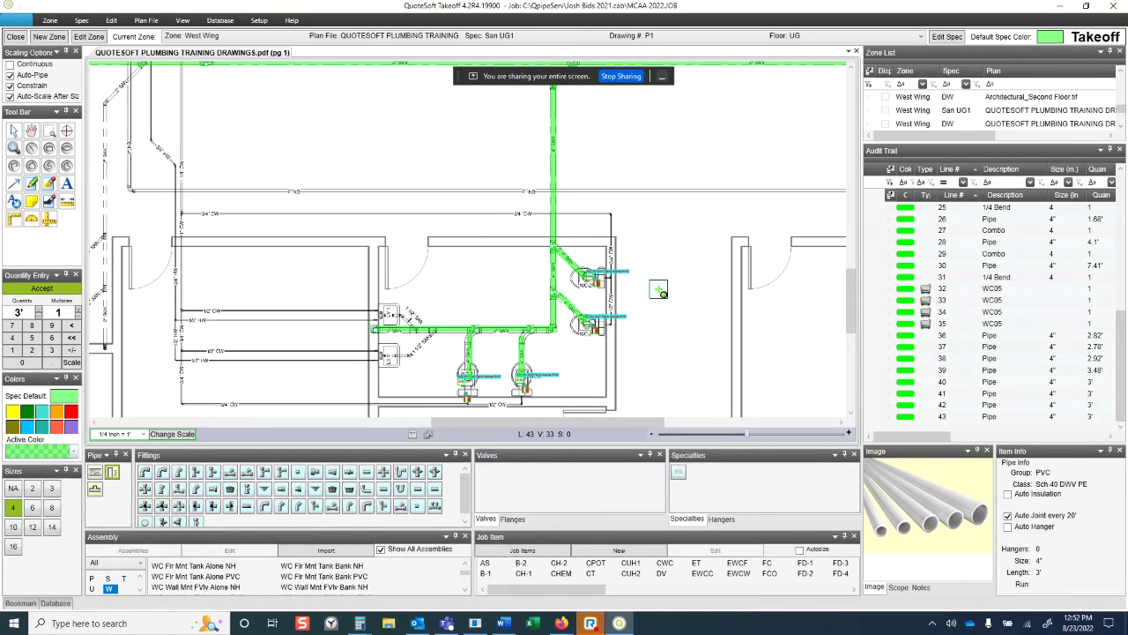
pyautogui.scroll(-2, 659, 295)
pyautogui.scroll(-3, 661, 252)
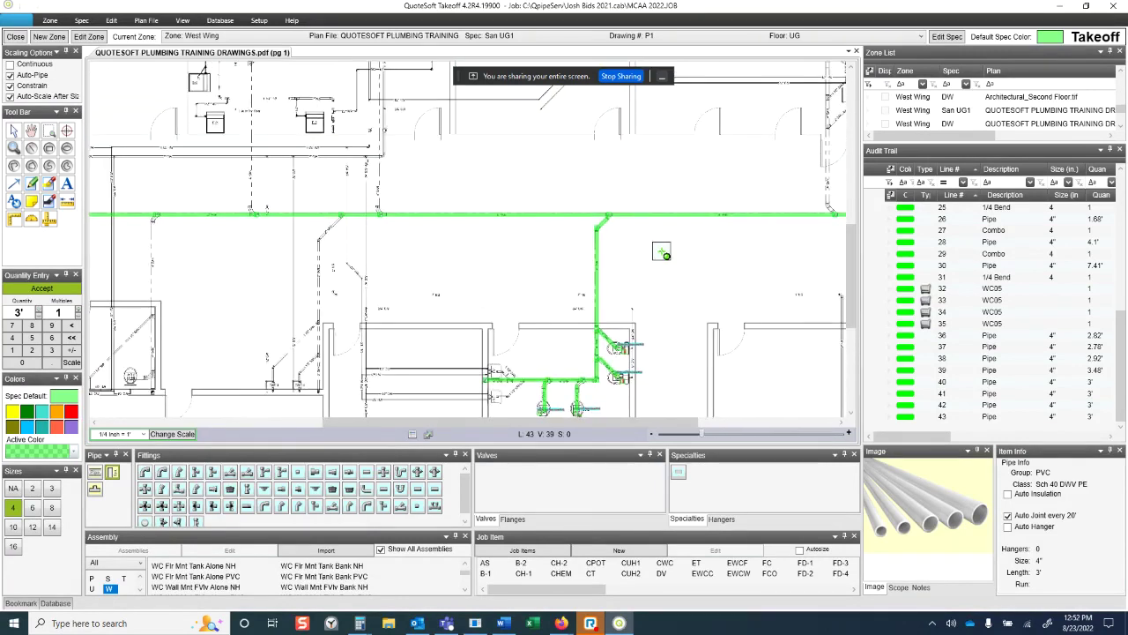
pyautogui.scroll(-1, 661, 250)
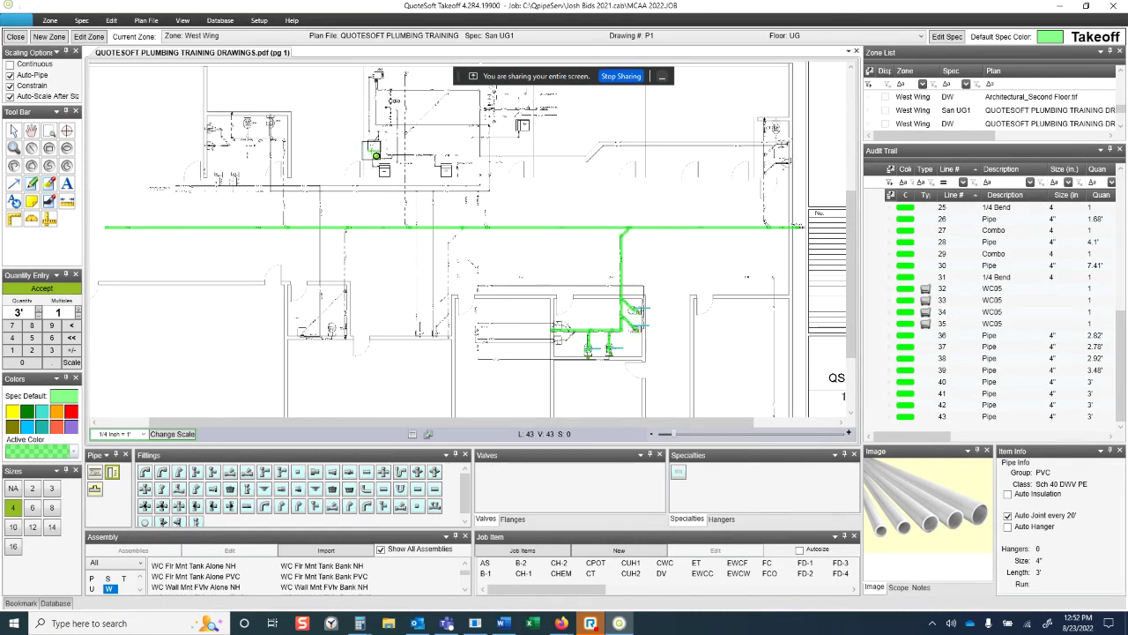
pyautogui.moveTo(371, 153); pyautogui.dragTo(360, 186)
pyautogui.scroll(2, 382, 175)
pyautogui.moveTo(400, 129); pyautogui.dragTo(393, 185)
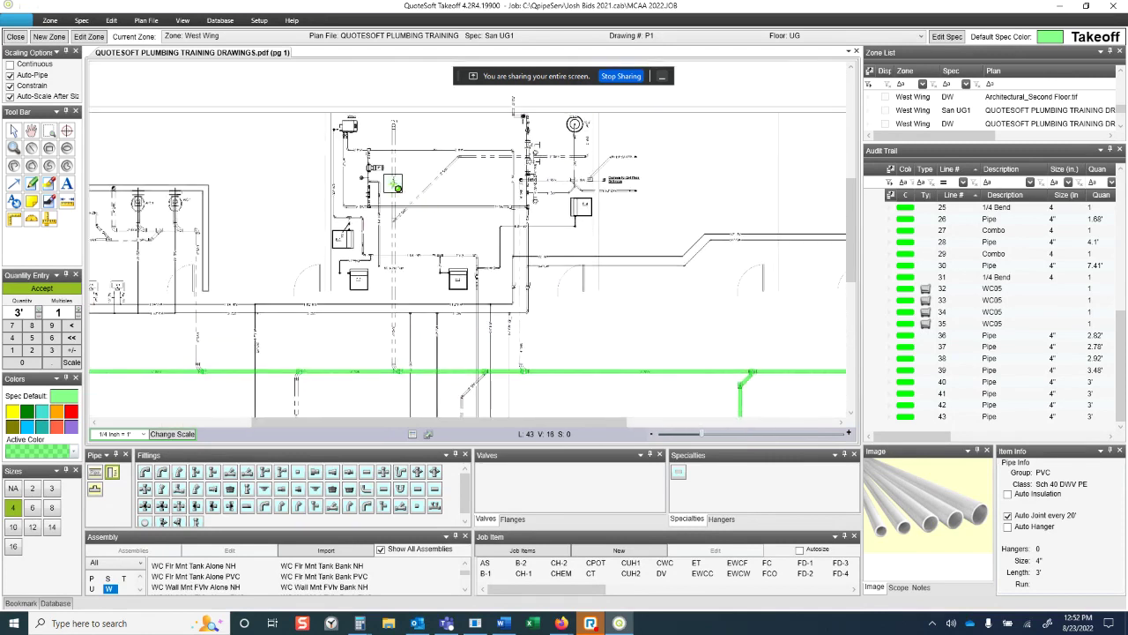
# Step: Create a new West Wing zone with the DW Copper Domestic Water spec and the floor set to 1st Floor
pyautogui.click(58, 39)
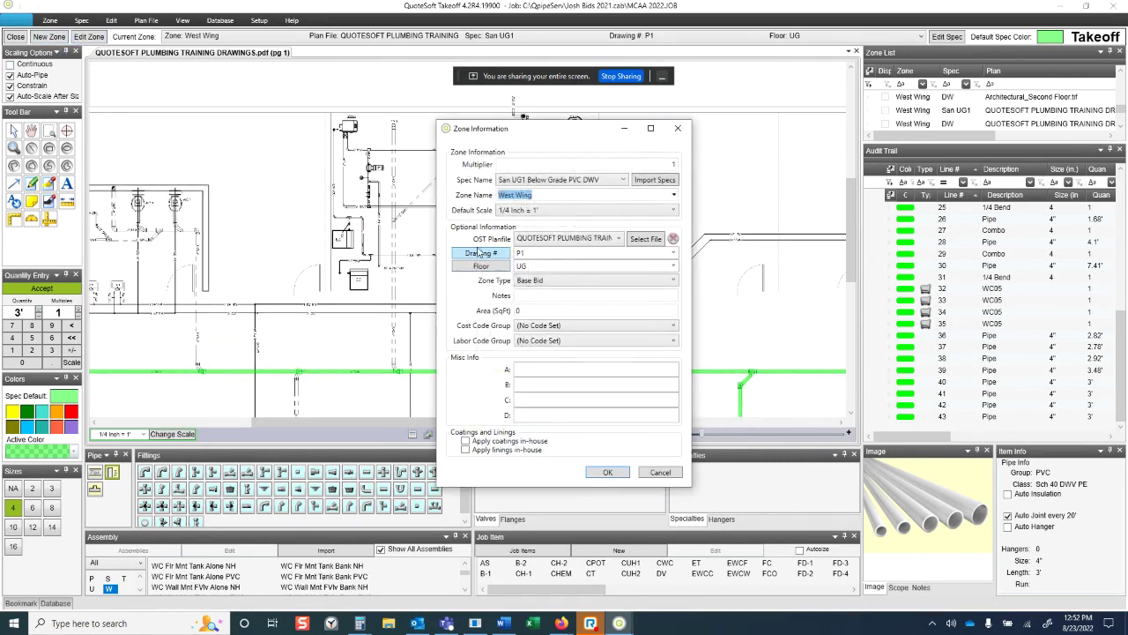
pyautogui.click(577, 181)
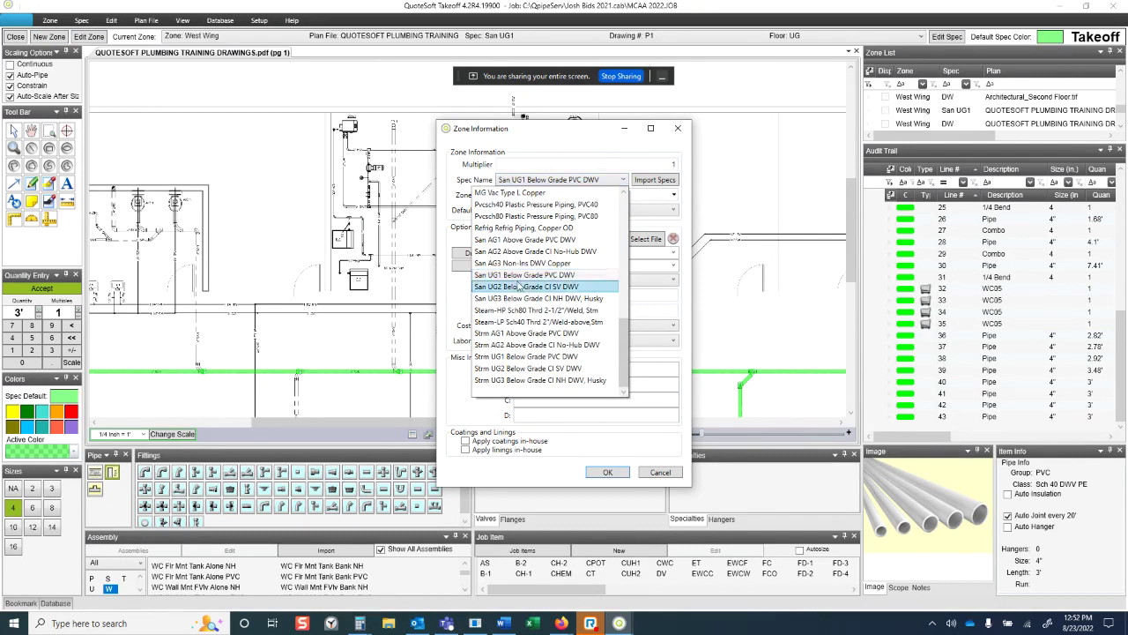
pyautogui.scroll(3, 509, 264)
pyautogui.scroll(3, 509, 265)
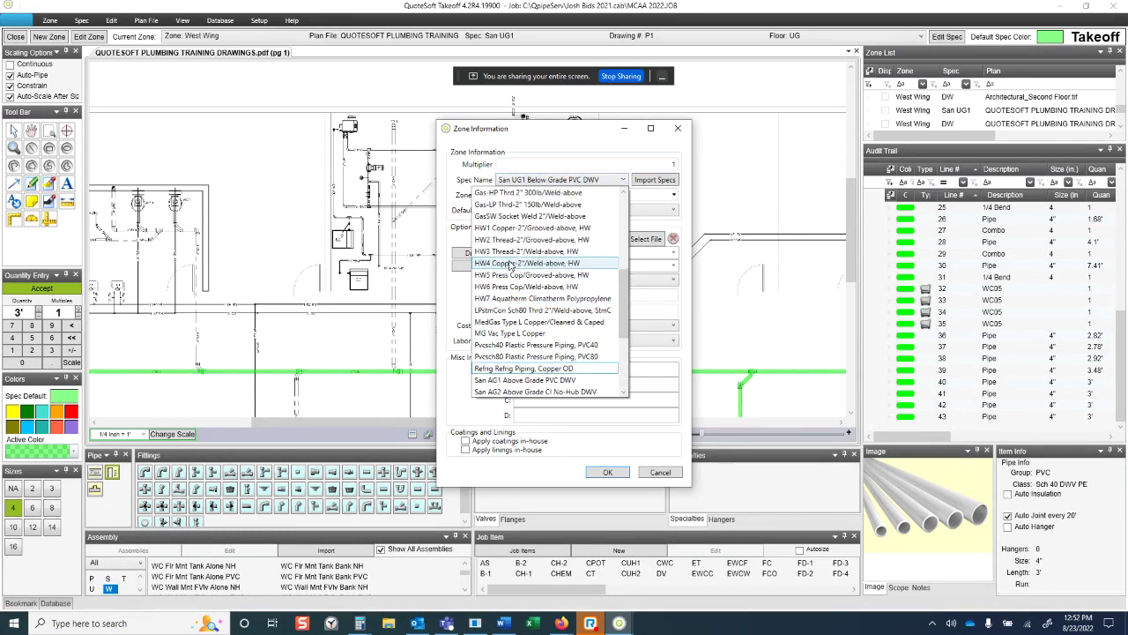
pyautogui.click(505, 206)
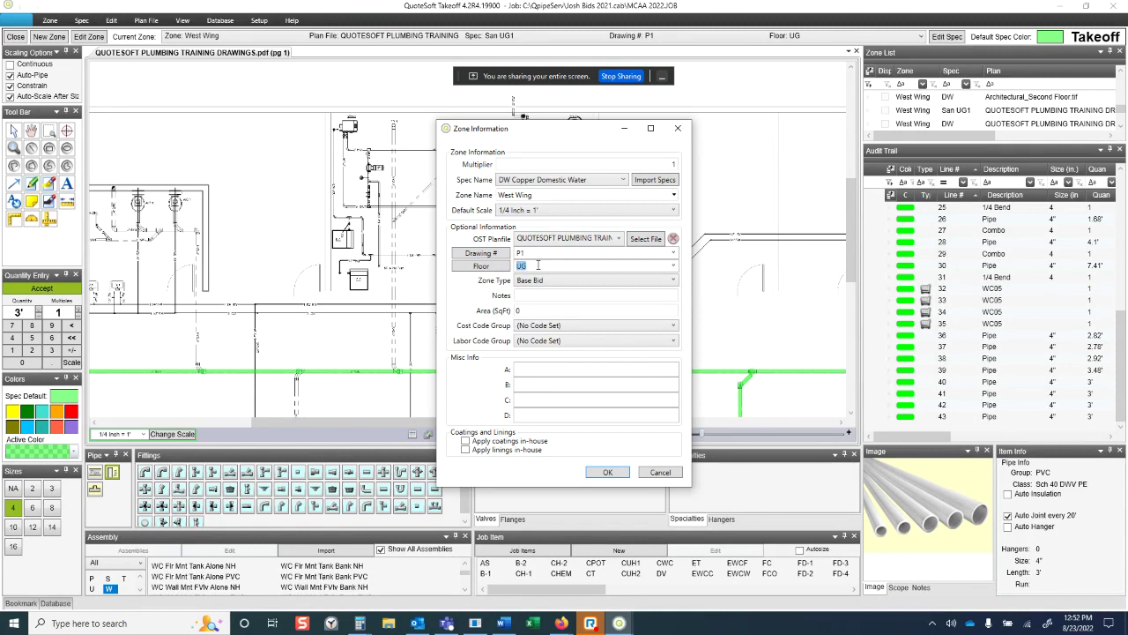
pyautogui.press('Down')
pyautogui.press('Right')
pyautogui.click(610, 473)
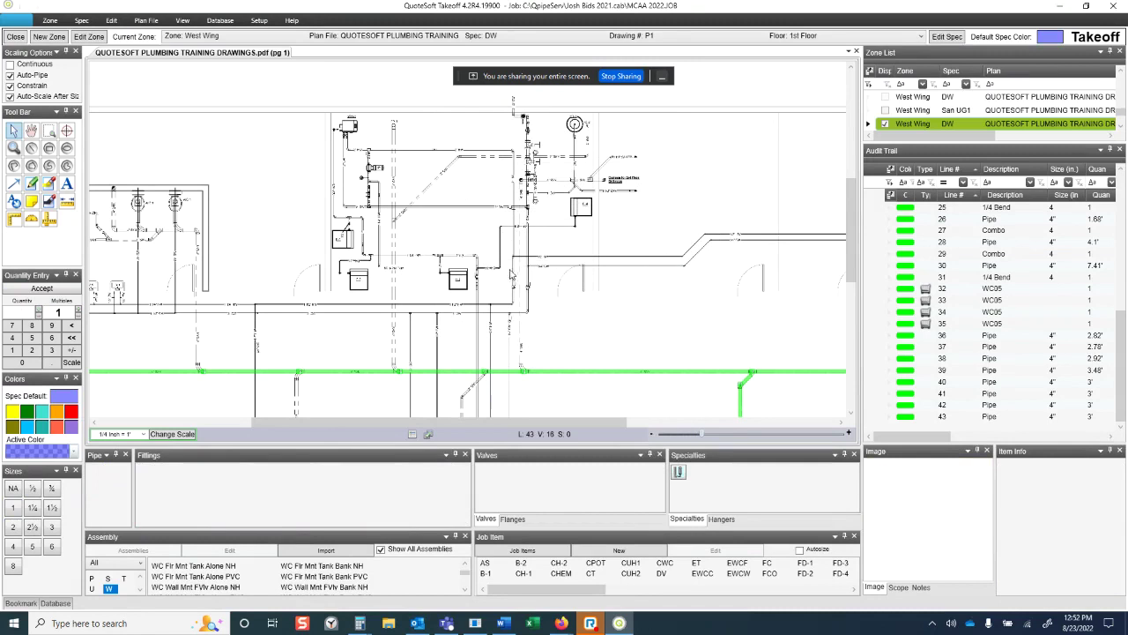
# Step: Place a 2½-inch 90 Ell at the first turn of the incoming 2 1/2" CW line in the water heater room
pyautogui.scroll(-2, 510, 299)
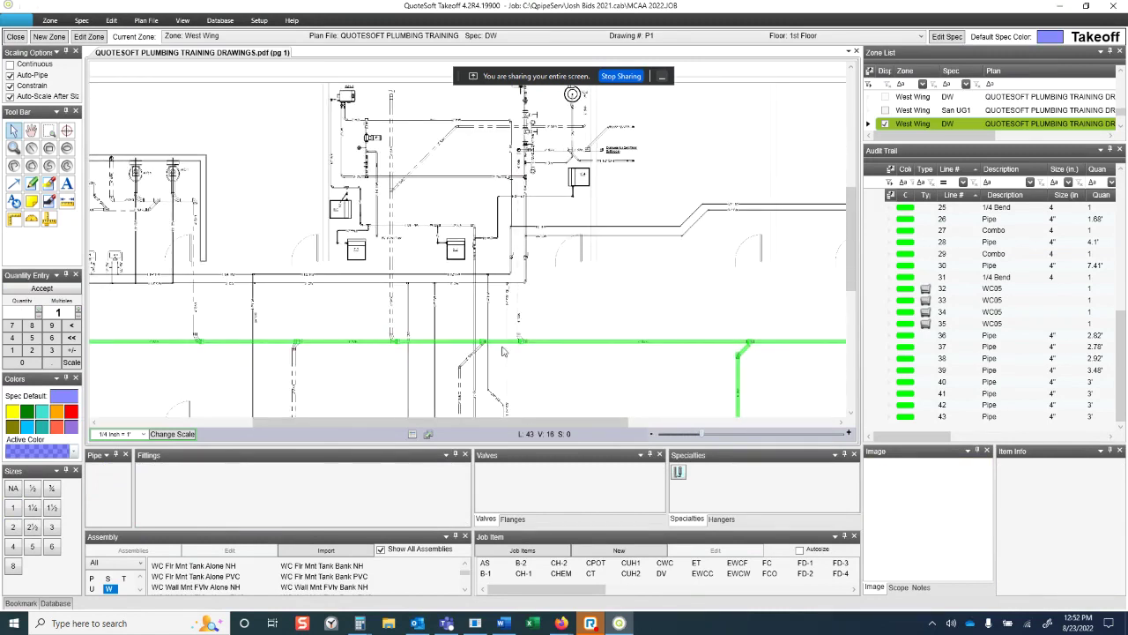
pyautogui.scroll(5, 502, 273)
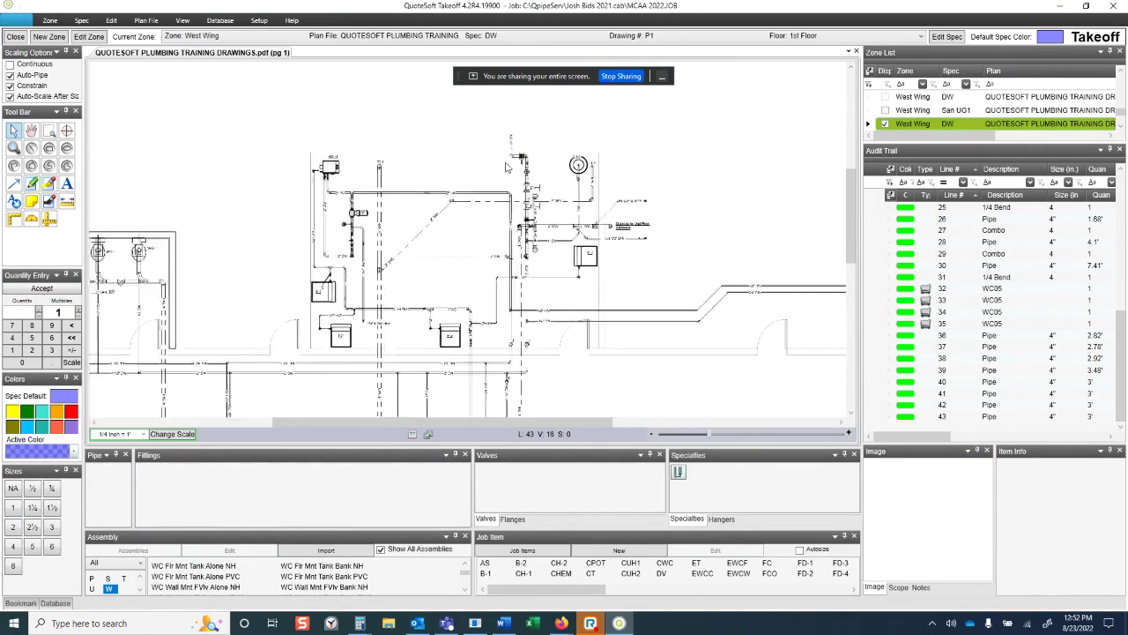
pyautogui.scroll(3, 508, 167)
pyautogui.scroll(2, 500, 166)
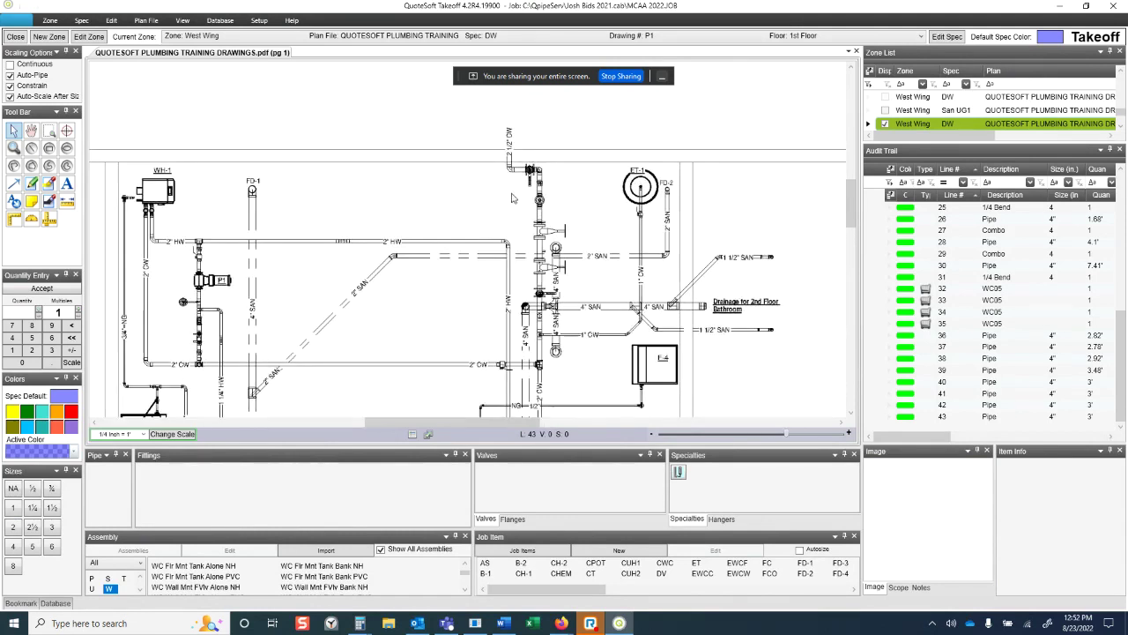
pyautogui.click(33, 527)
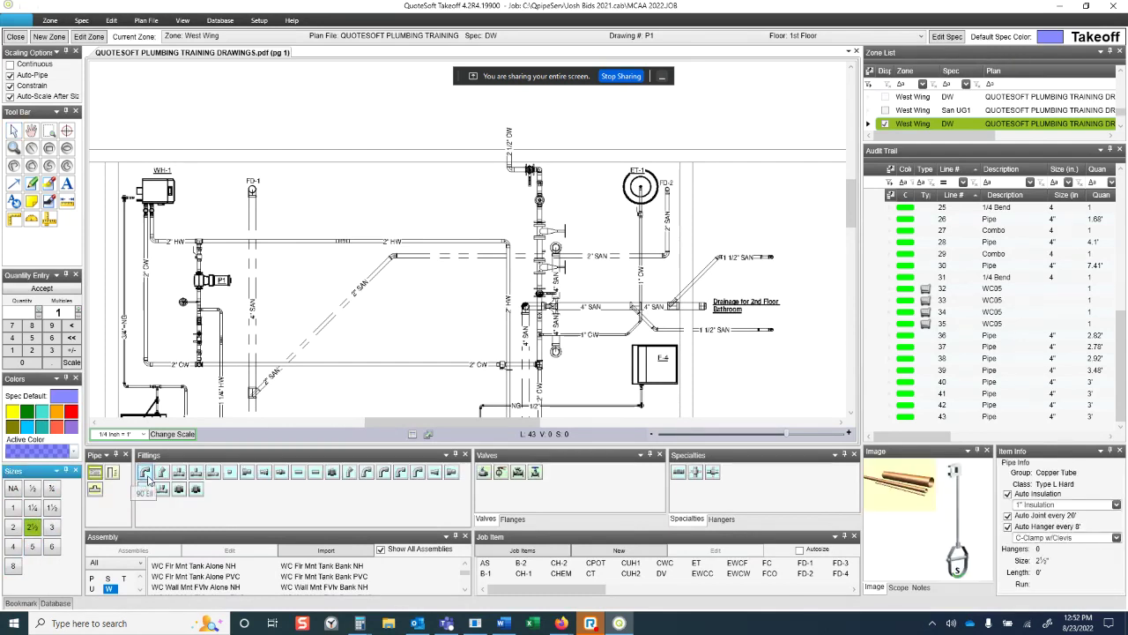
pyautogui.click(145, 473)
pyautogui.click(512, 175)
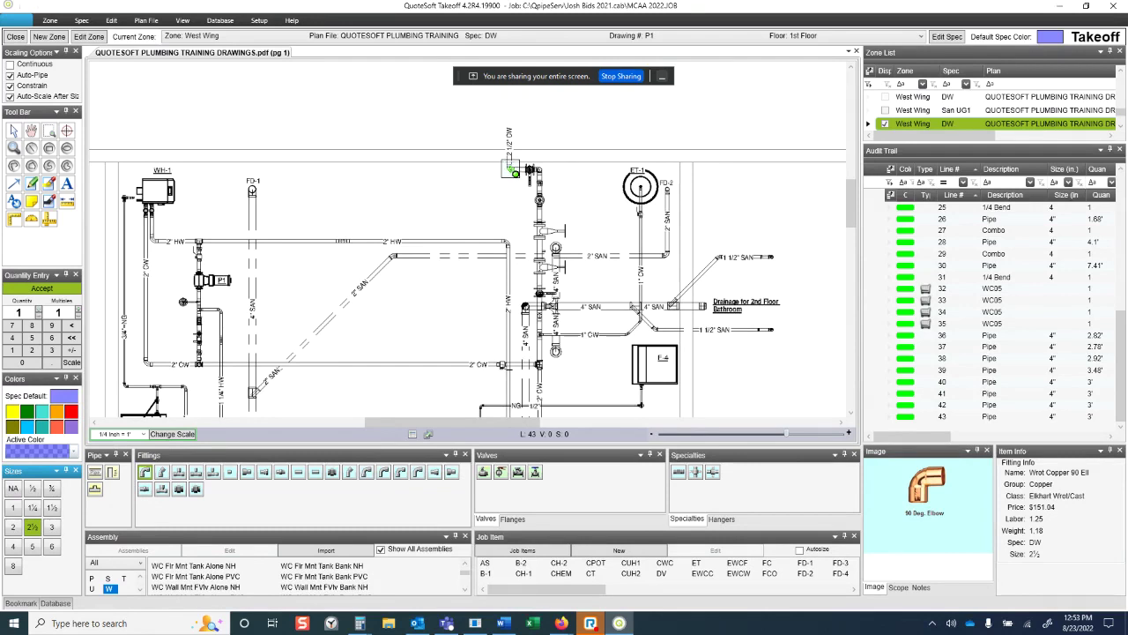
pyautogui.click(512, 170)
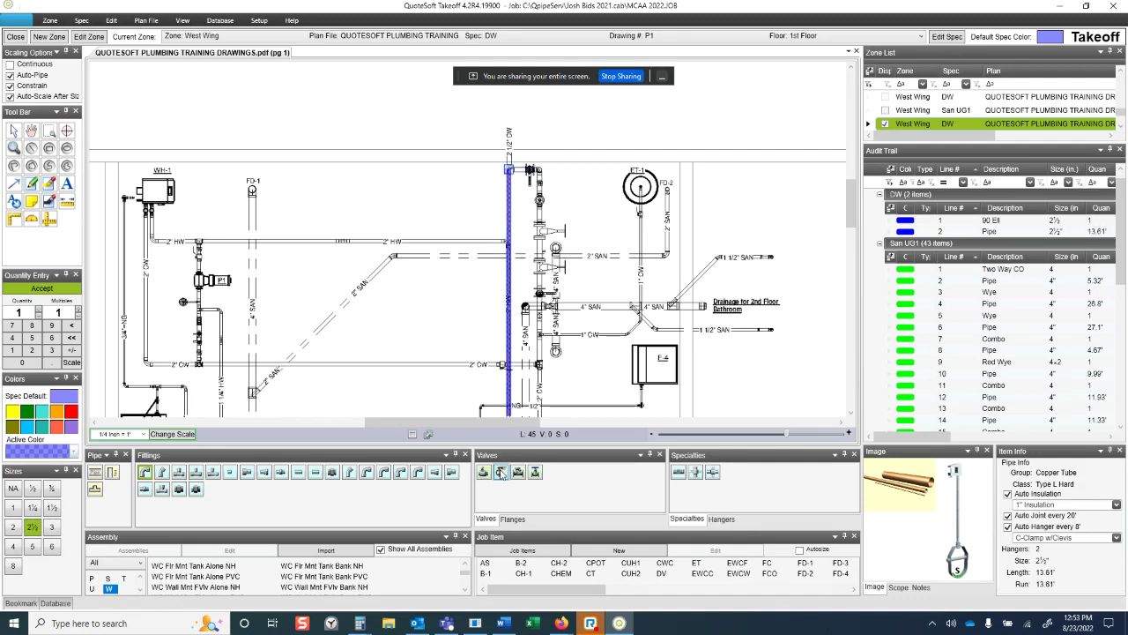
# Step: Continue the 2½-inch CW line with a butterfly valve, a 90 Ell at the corner and a flanged check valve
pyautogui.click(500, 471)
pyautogui.click(531, 170)
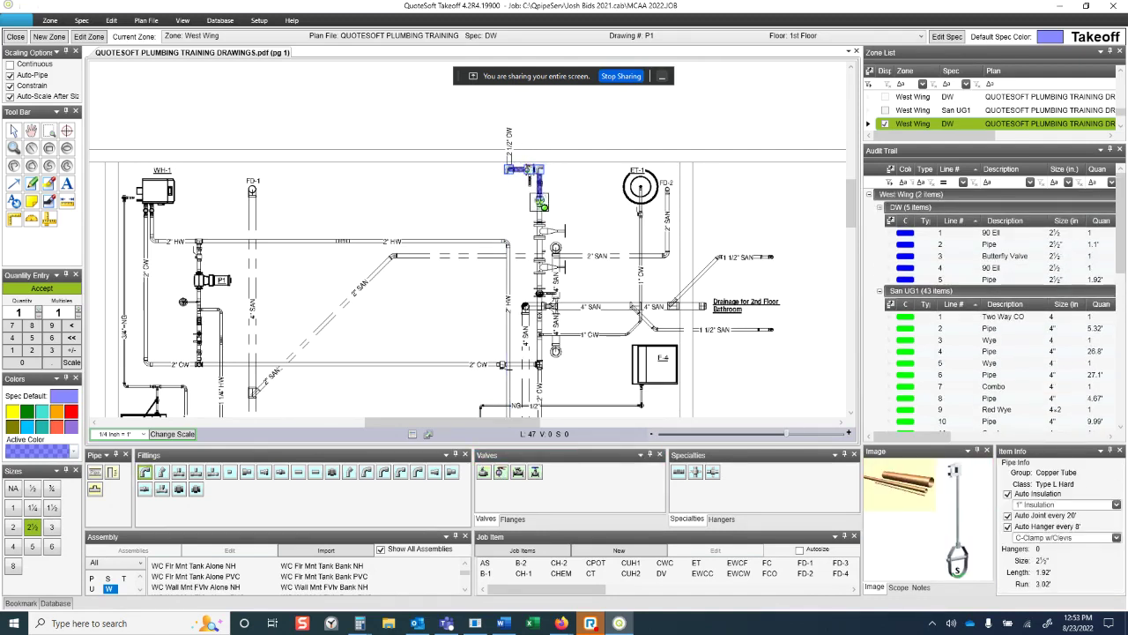
pyautogui.click(518, 472)
pyautogui.click(541, 202)
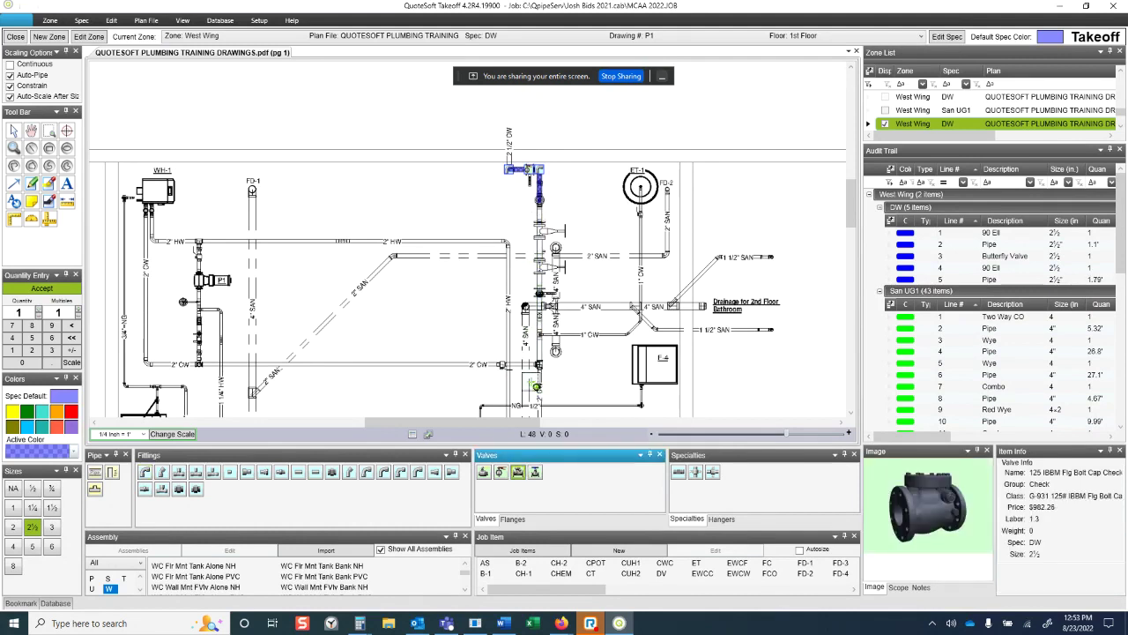
# Step: Place two flanged gate valves and a second butterfly valve on the 2½-inch CW line beyond the check valve
pyautogui.click(535, 472)
pyautogui.click(540, 231)
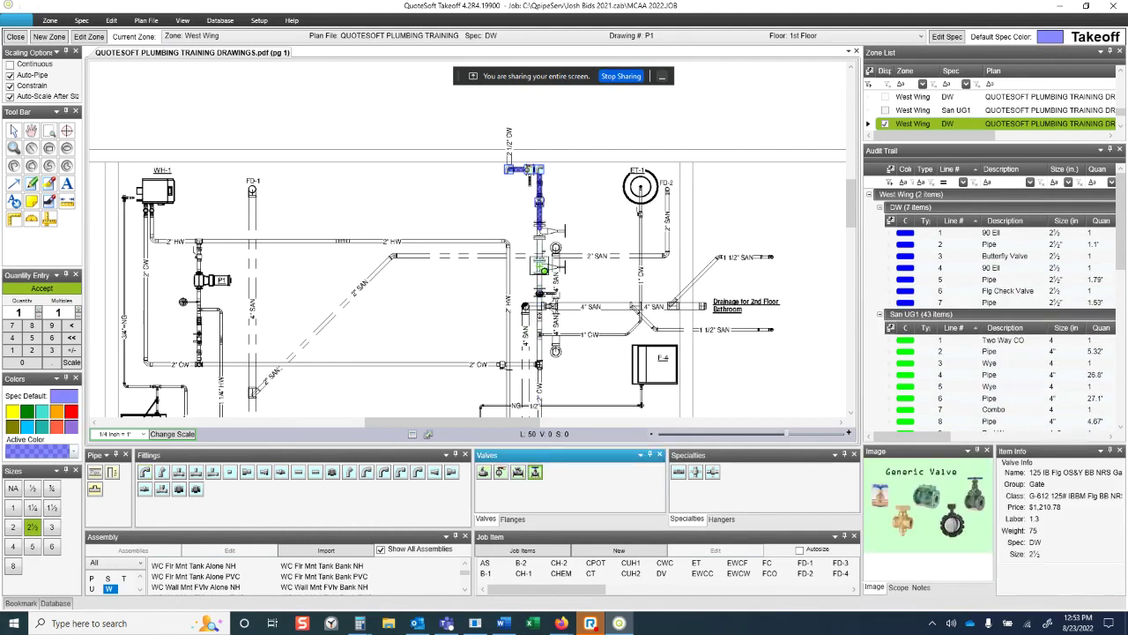
pyautogui.click(539, 265)
pyautogui.click(499, 472)
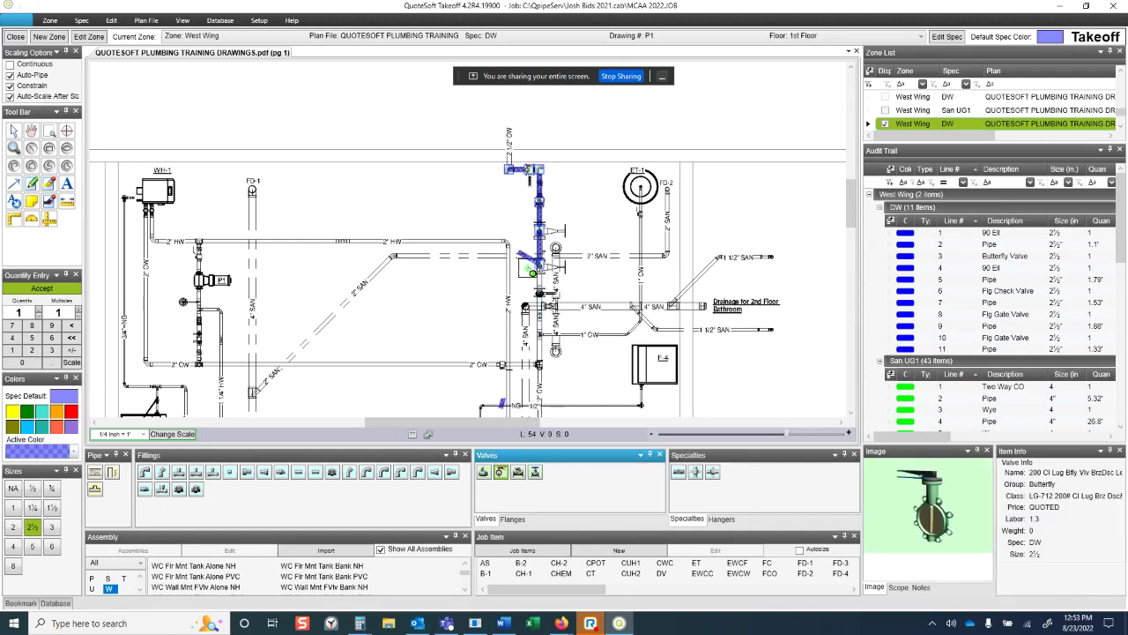
pyautogui.click(544, 300)
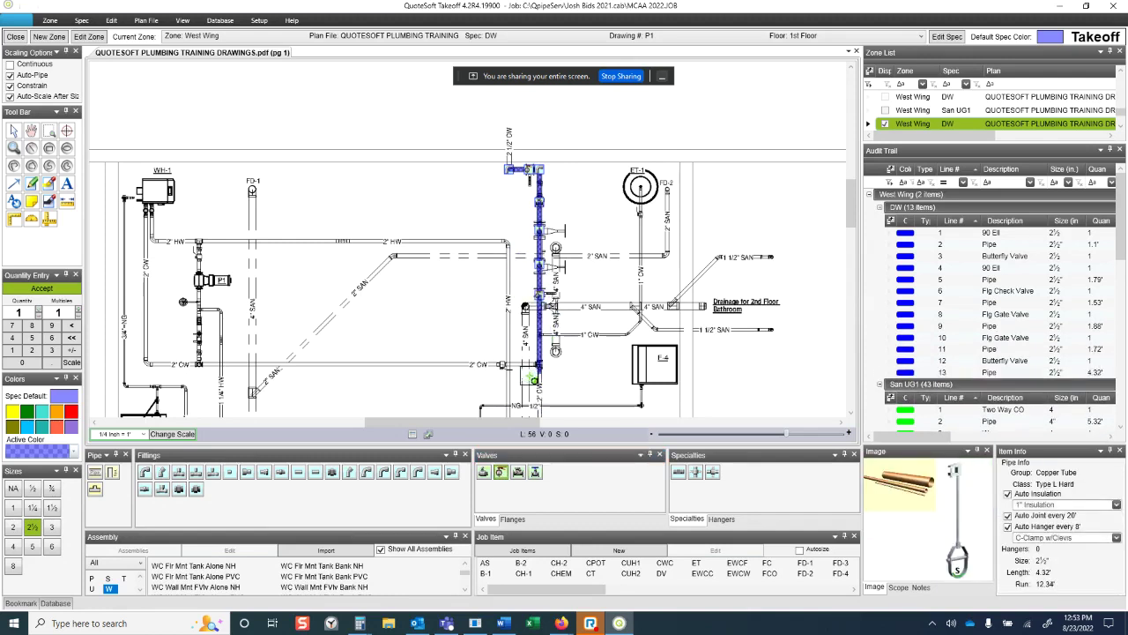
# Step: Place a 2½×1 reducing tee at the 1" CW connection and a 2½×2 reducing tee at the 2" CW branch
pyautogui.press('t')
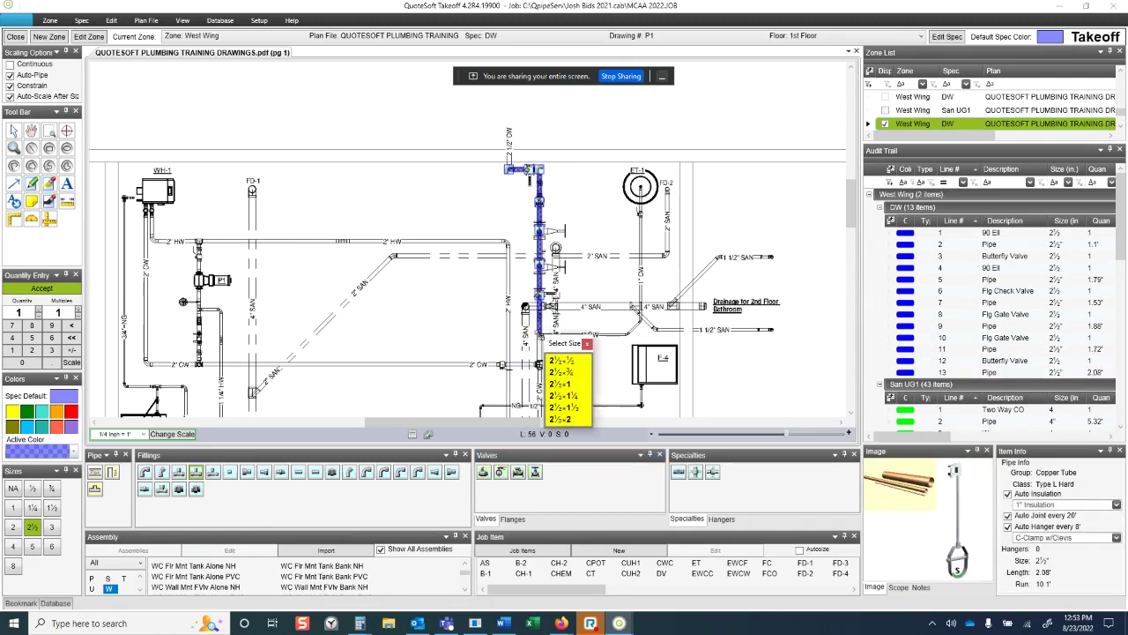
pyautogui.click(572, 383)
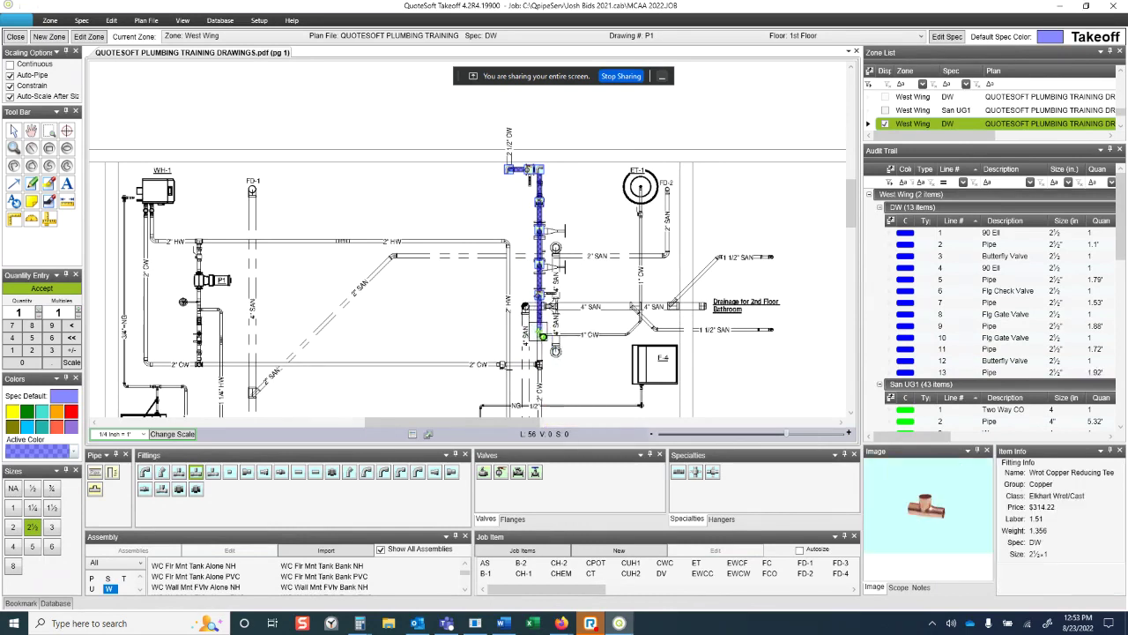
pyautogui.click(544, 363)
pyautogui.rightClick(543, 363)
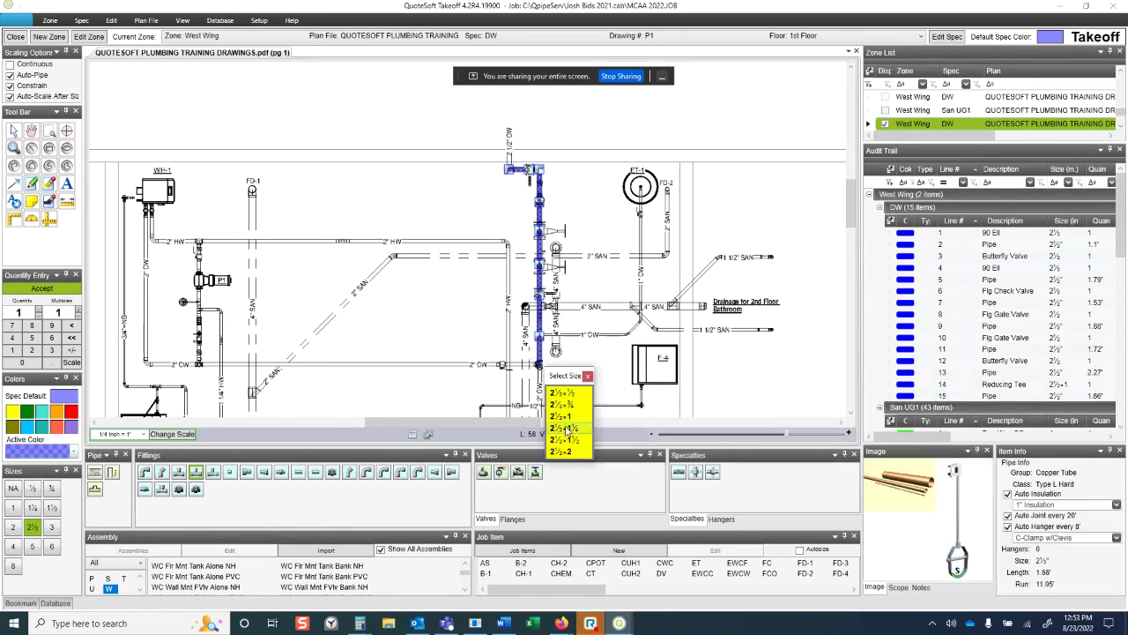
pyautogui.click(568, 458)
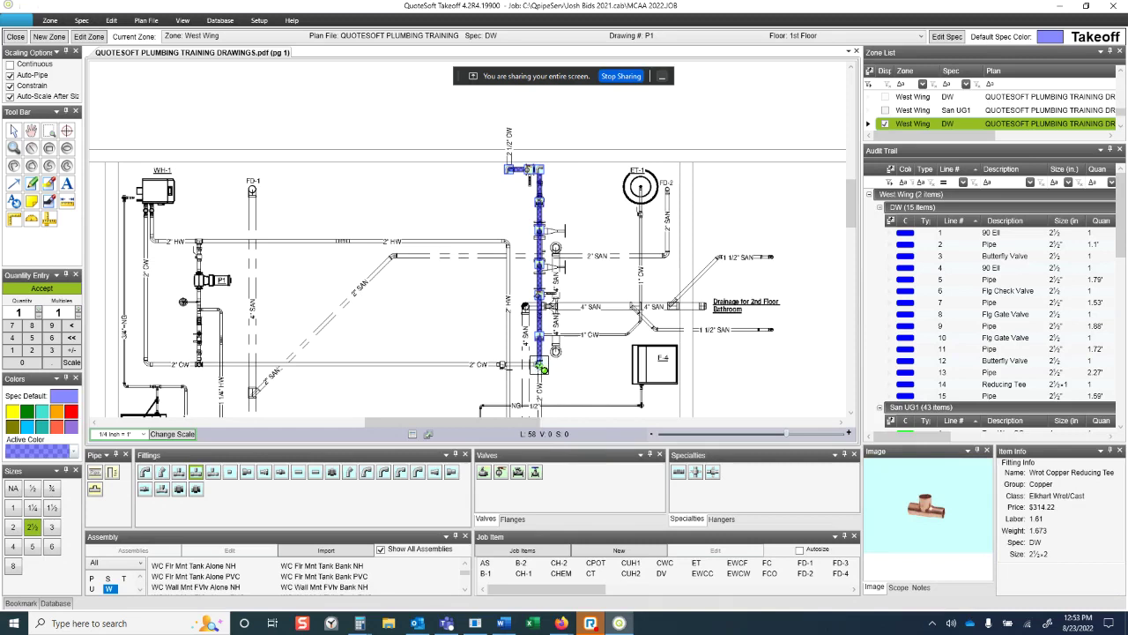
pyautogui.click(503, 364)
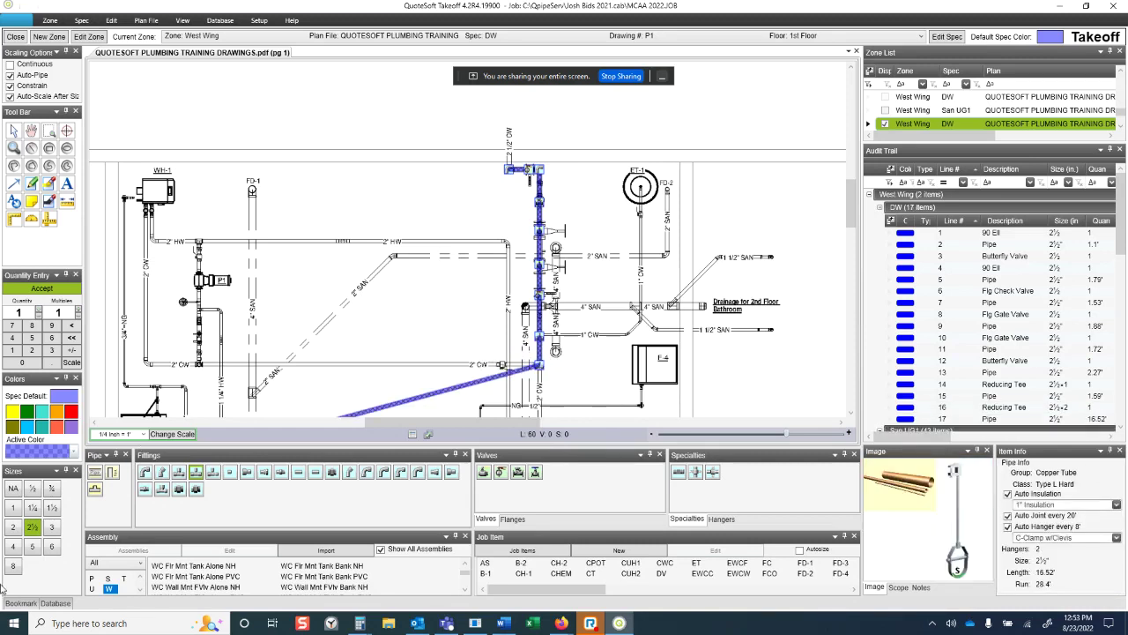
# Step: Run the 2" CW branch toward WH-1 in size 2, placing a sweat ball valve and a tee at the P1 riser
pyautogui.click(13, 528)
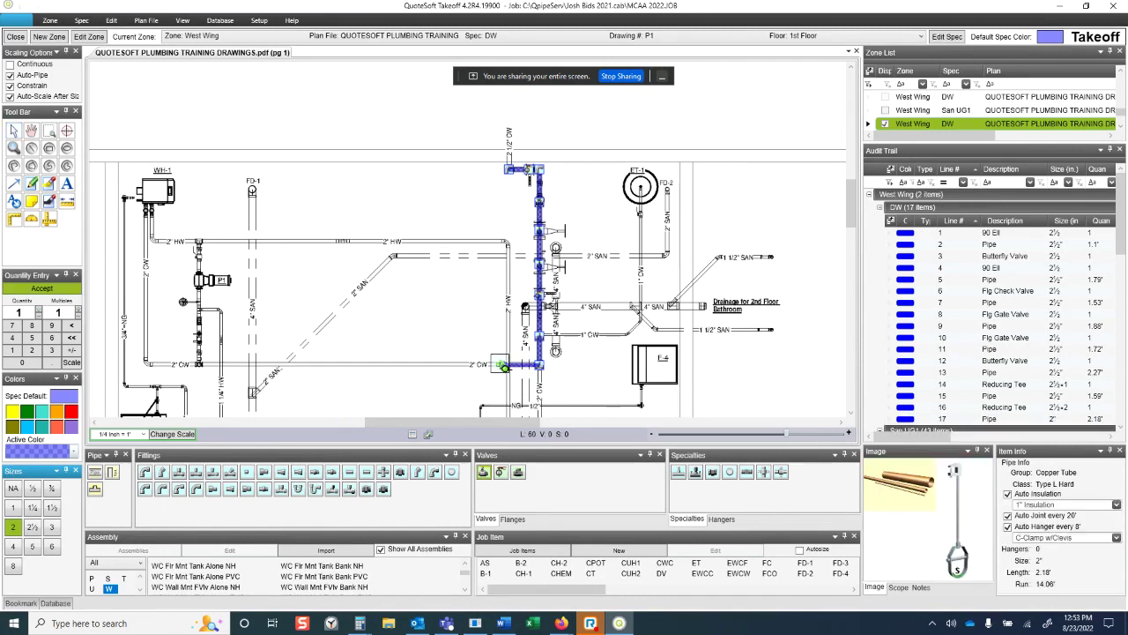
pyautogui.click(501, 364)
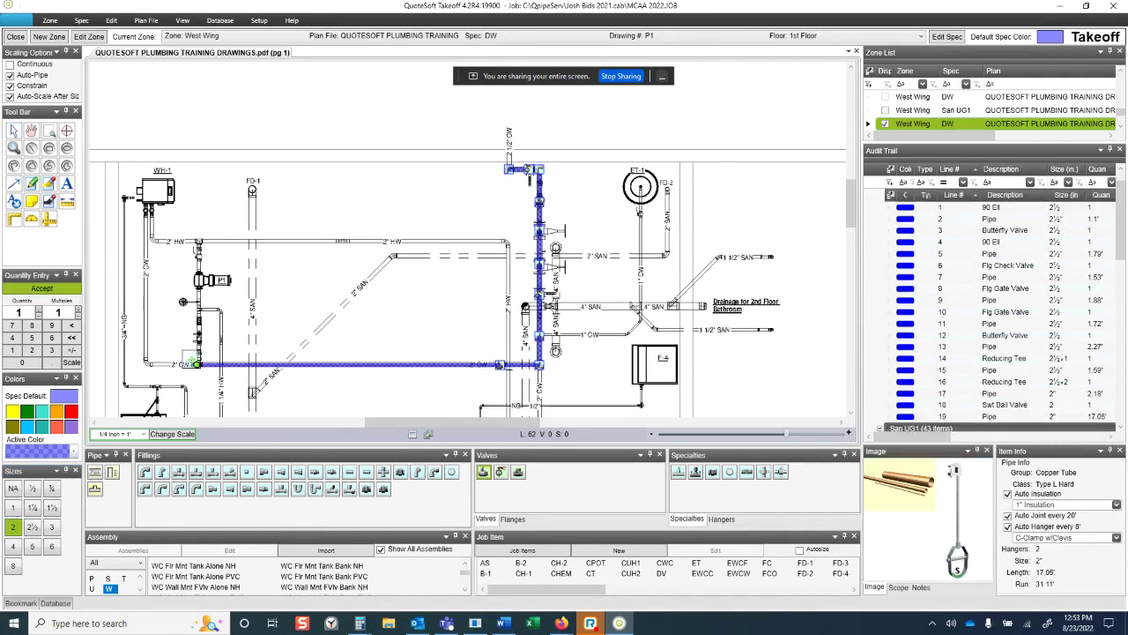
pyautogui.click(202, 364)
pyautogui.click(197, 364)
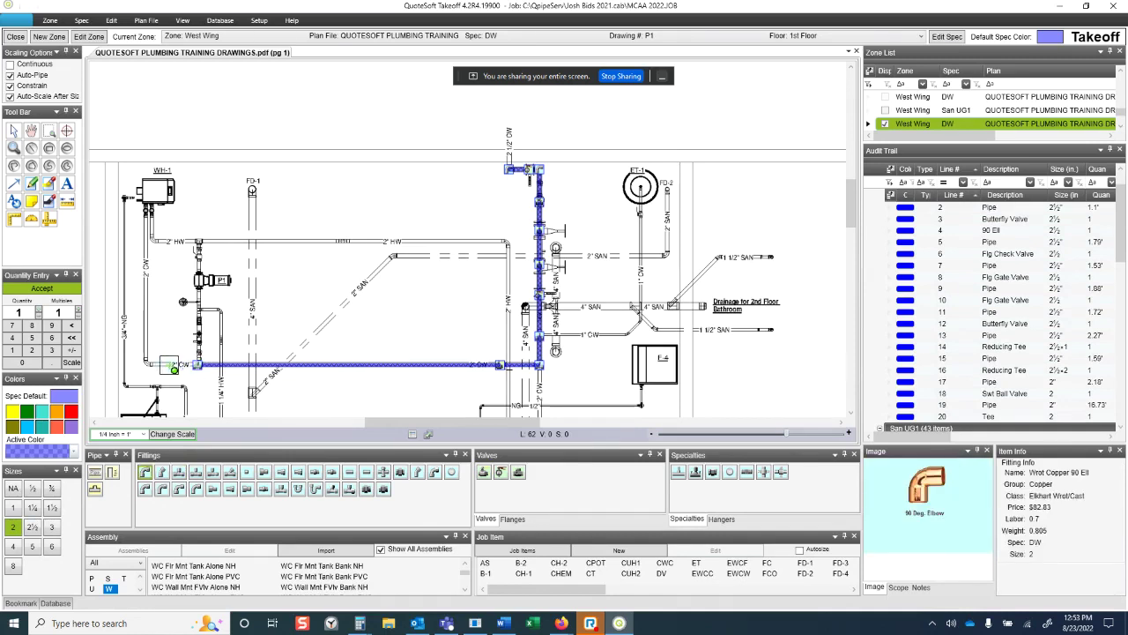
# Step: Finish the 2" CW branch with a 90 Ell at the corner and another at the WH-1 connection
pyautogui.click(143, 363)
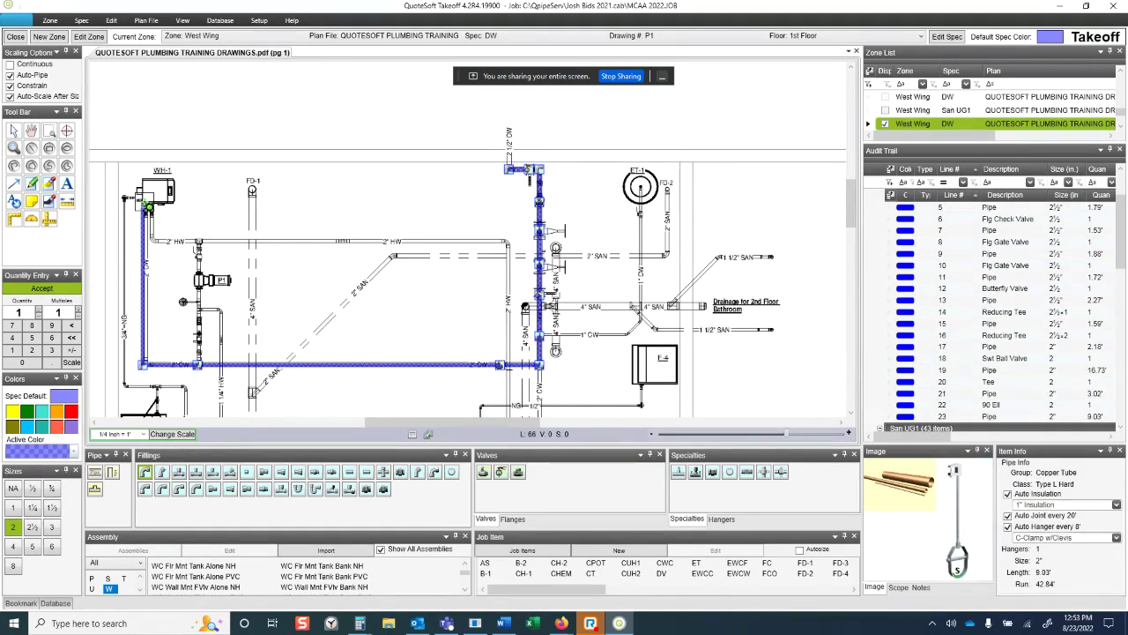
pyautogui.click(144, 202)
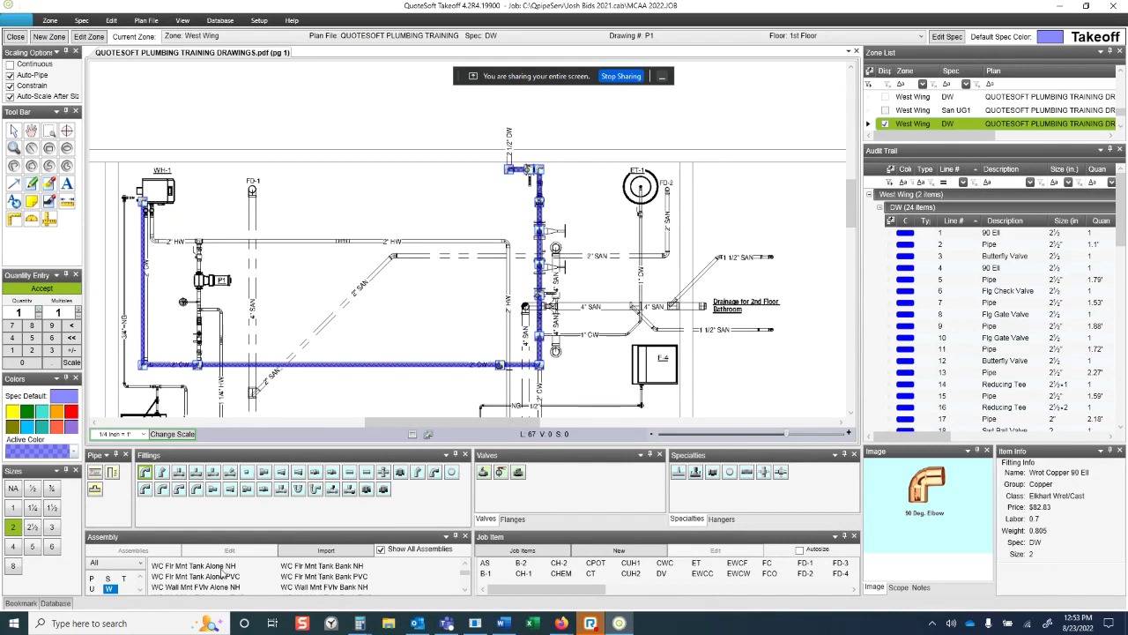
# Step: Choose the Wtr Htr 2" w/No Recirc assembly, review its component list and place it at WH-1
pyautogui.scroll(-3, 224, 577)
pyautogui.scroll(-3, 224, 582)
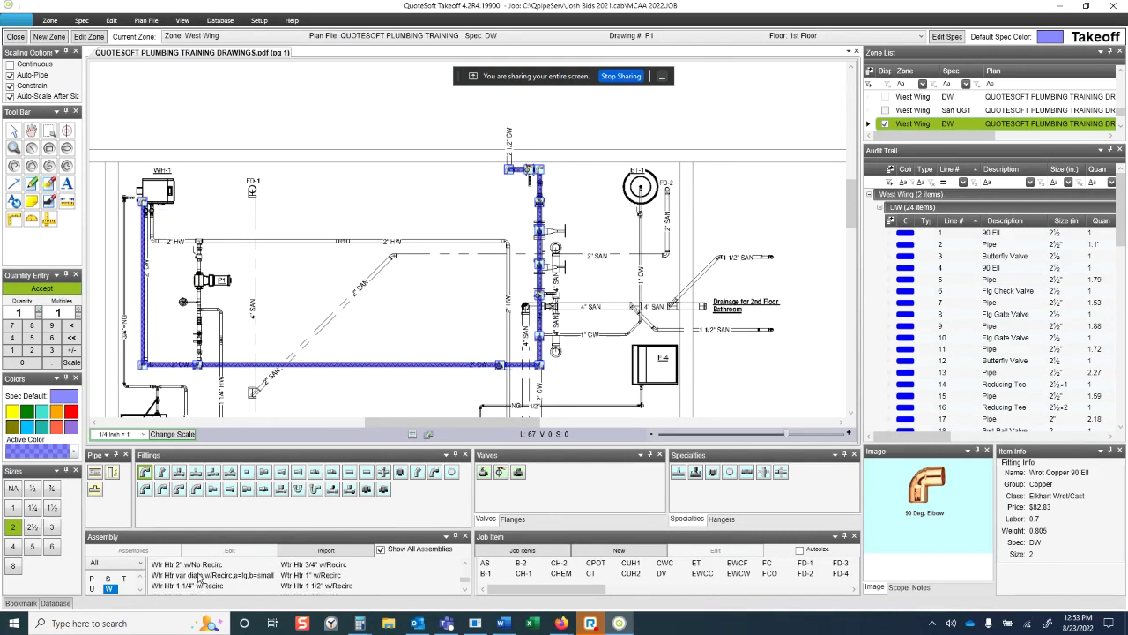
pyautogui.click(187, 566)
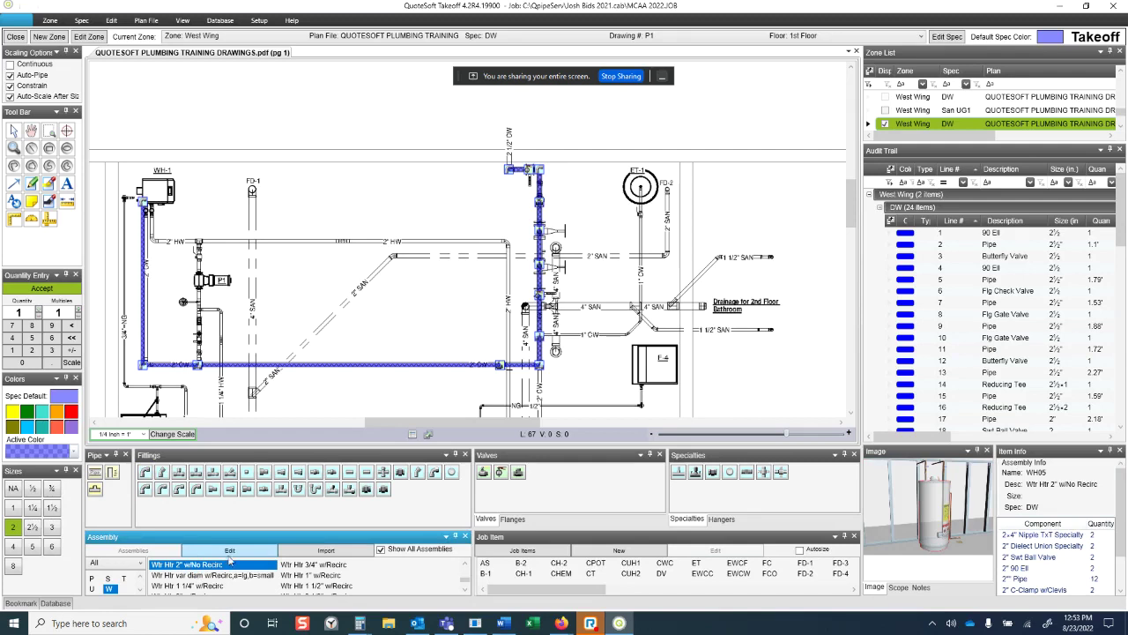
pyautogui.moveTo(1121, 490); pyautogui.dragTo(1124, 576)
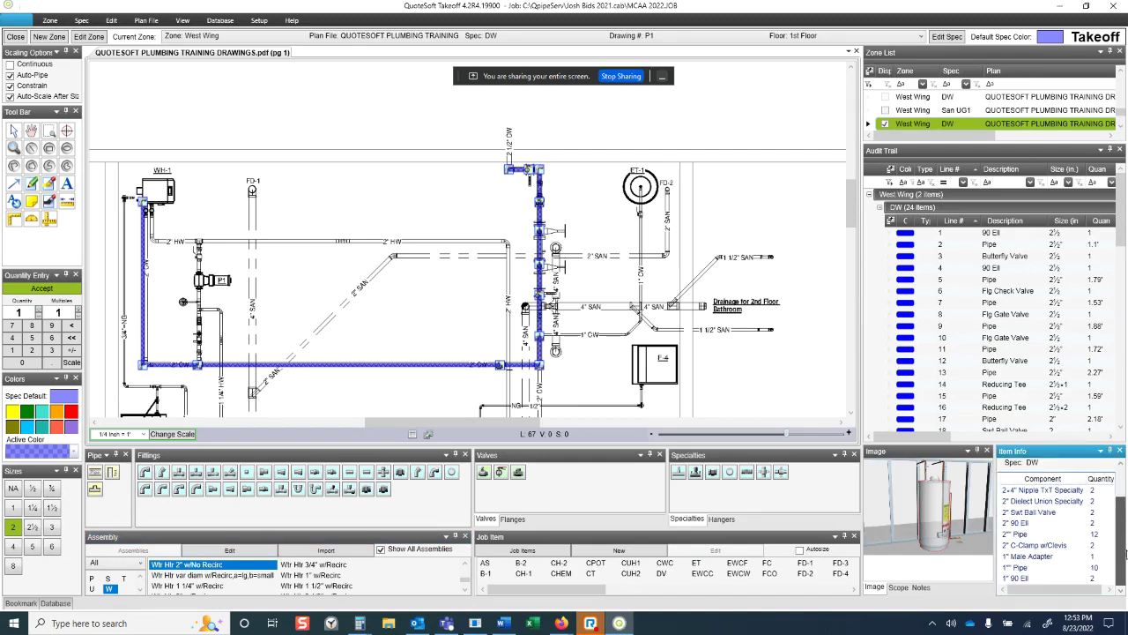
pyautogui.moveTo(1122, 529); pyautogui.dragTo(1122, 472)
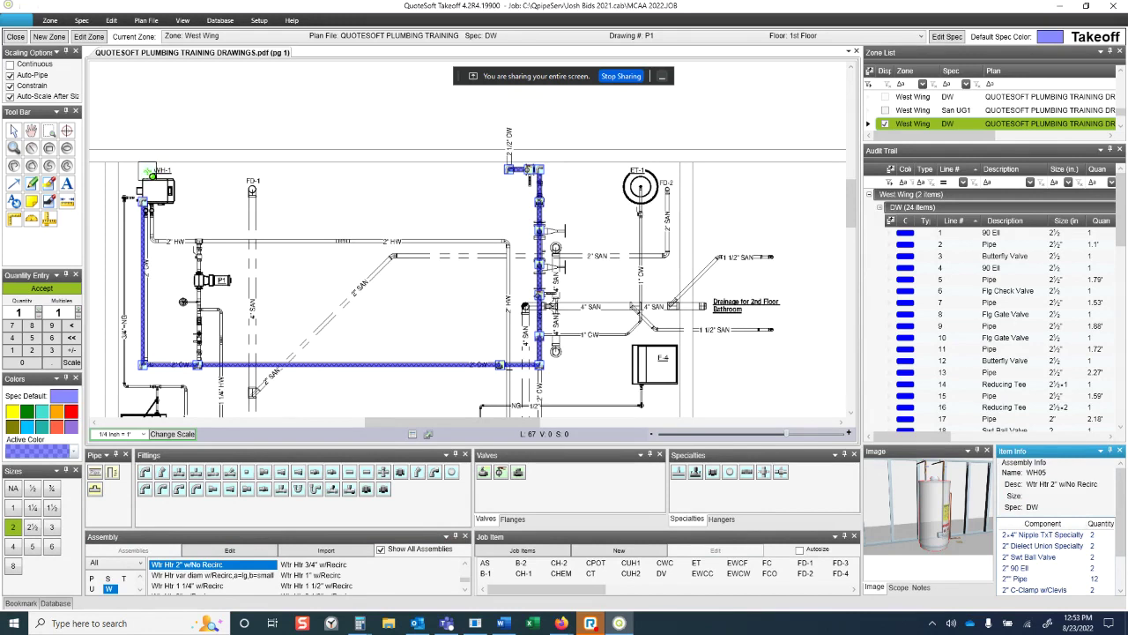
pyautogui.click(151, 173)
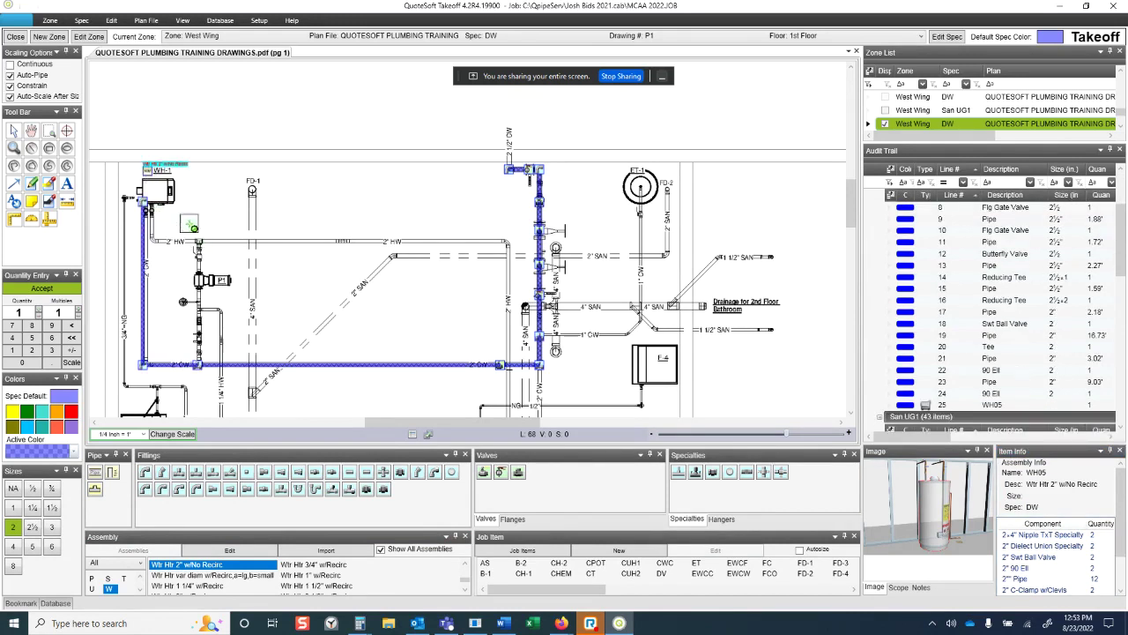
pyautogui.press('Escape')
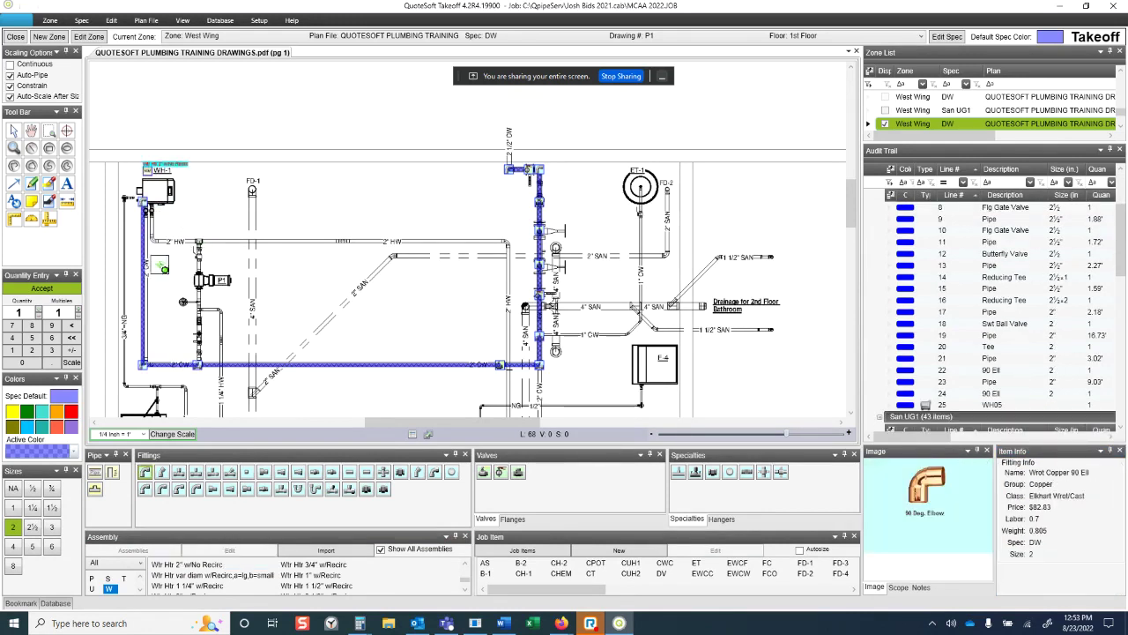
# Step: Set the active color to red and run 2" HW pipe from WH-1 with two 90 Ells to a tee at the P1 riser
pyautogui.click(71, 411)
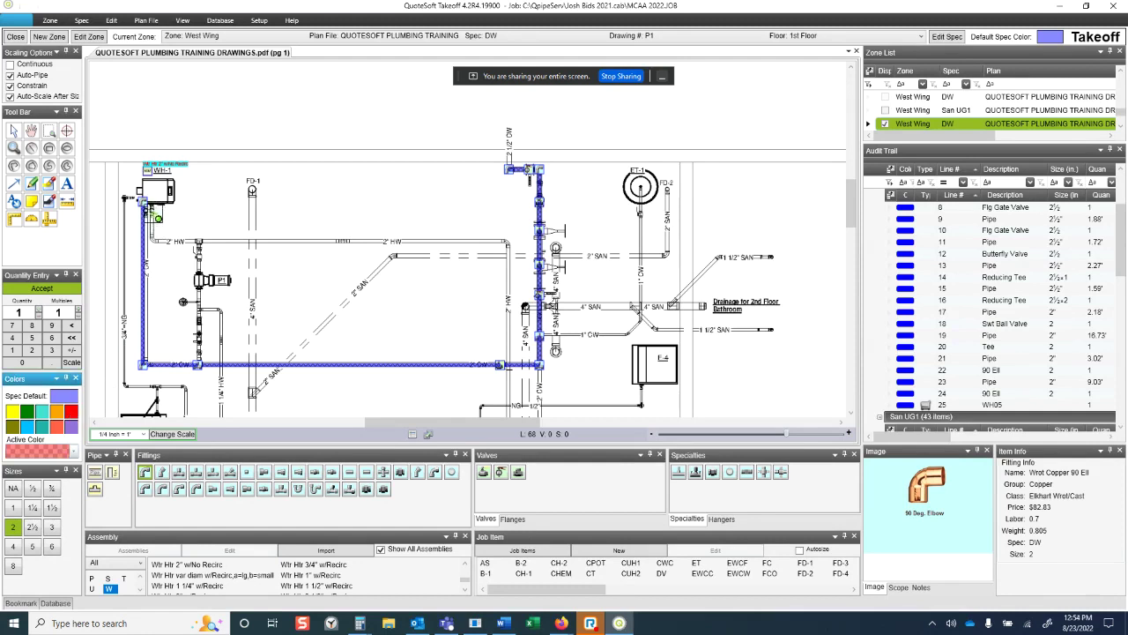
pyautogui.click(151, 203)
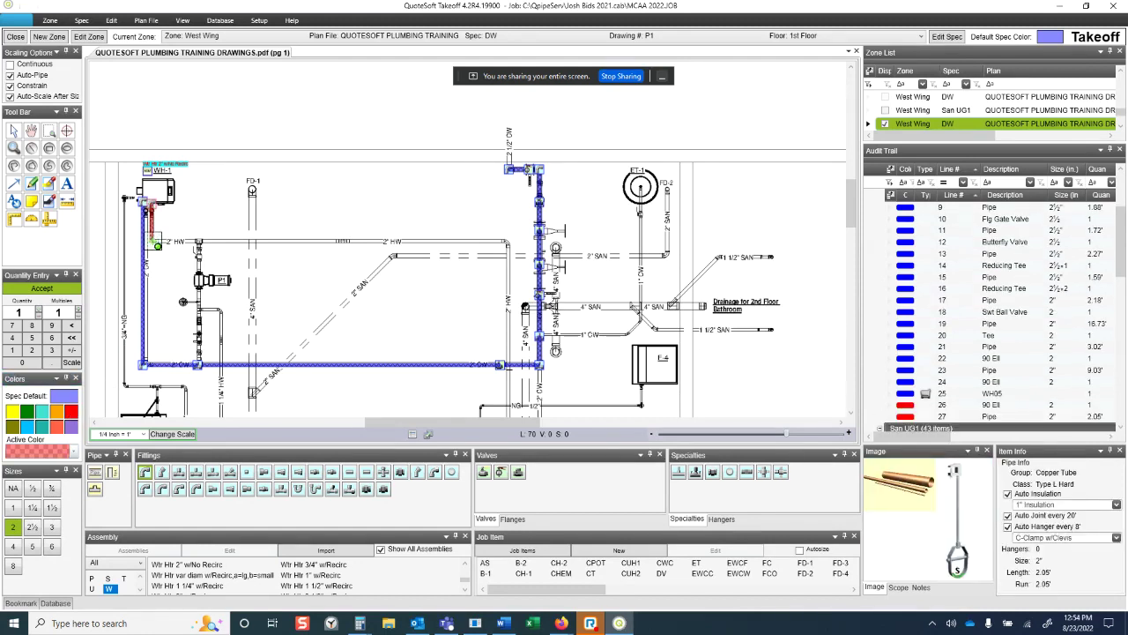
pyautogui.click(151, 241)
pyautogui.press('t')
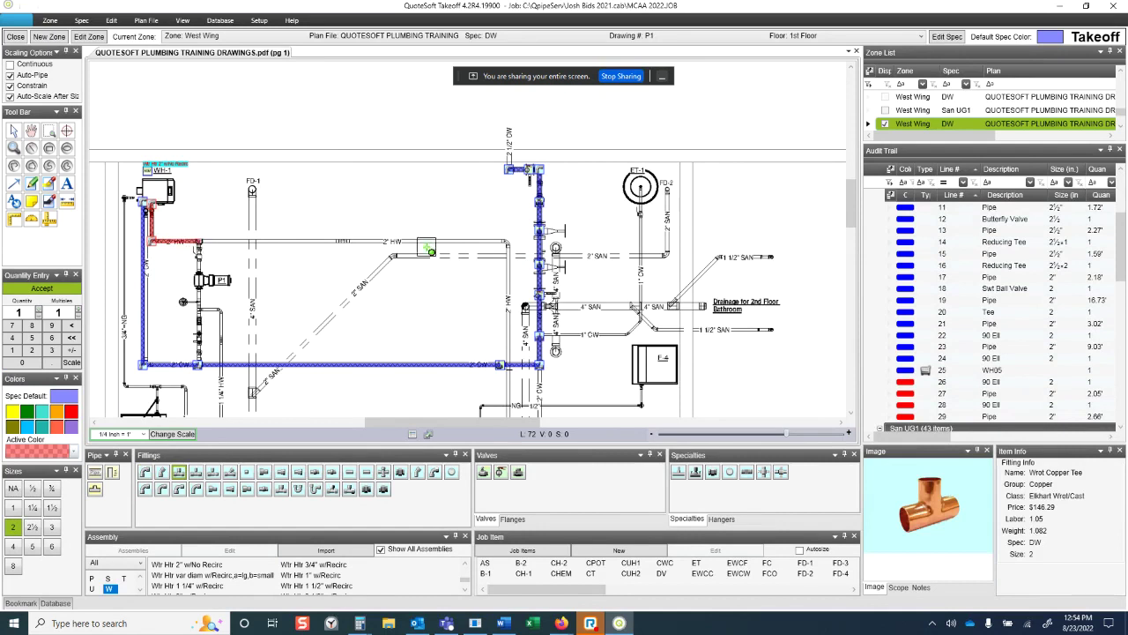
# Step: Continue the 2" HW line around the corner with a 90 Ell, down to a 2×¾ reducing tee at the ½" HW branch
pyautogui.click(507, 243)
pyautogui.click(509, 364)
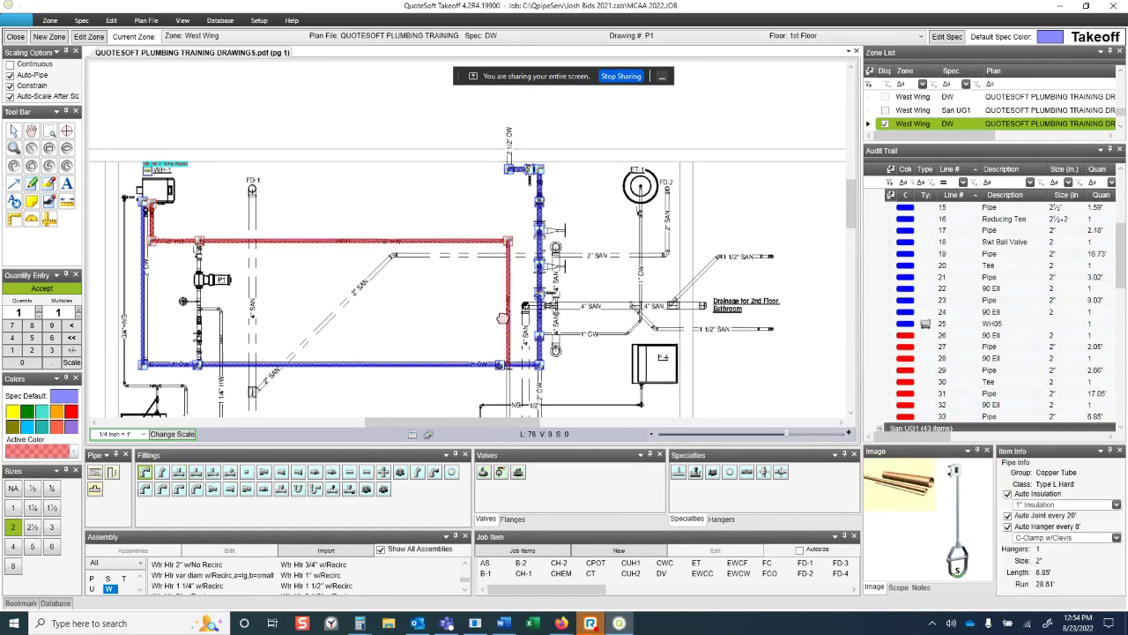
pyautogui.scroll(-3, 511, 364)
pyautogui.click(513, 338)
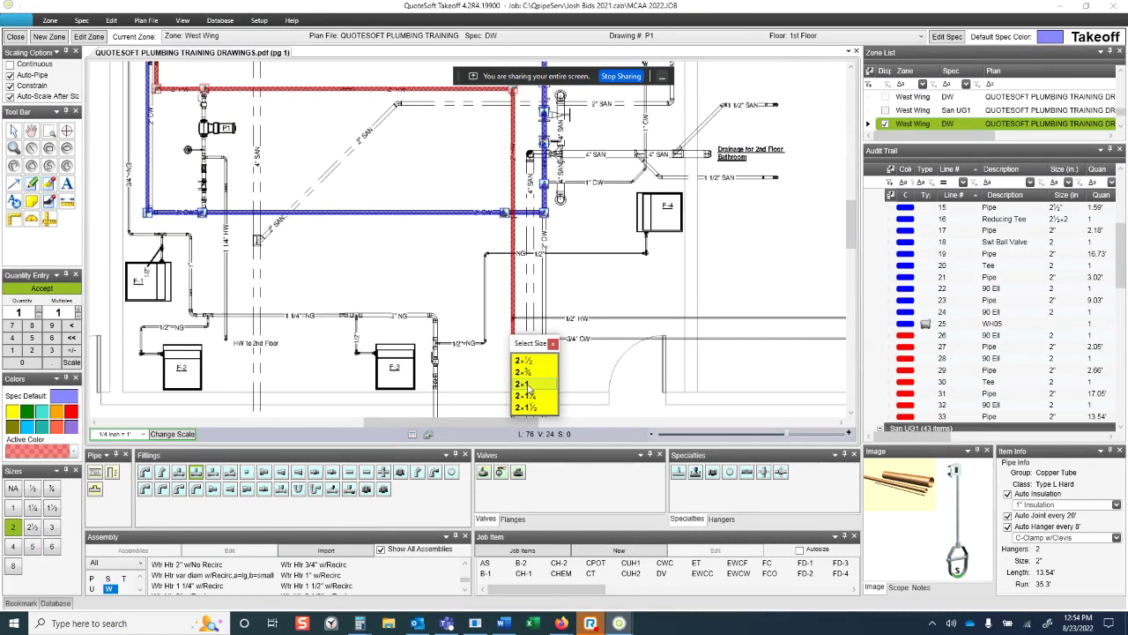
pyautogui.click(525, 372)
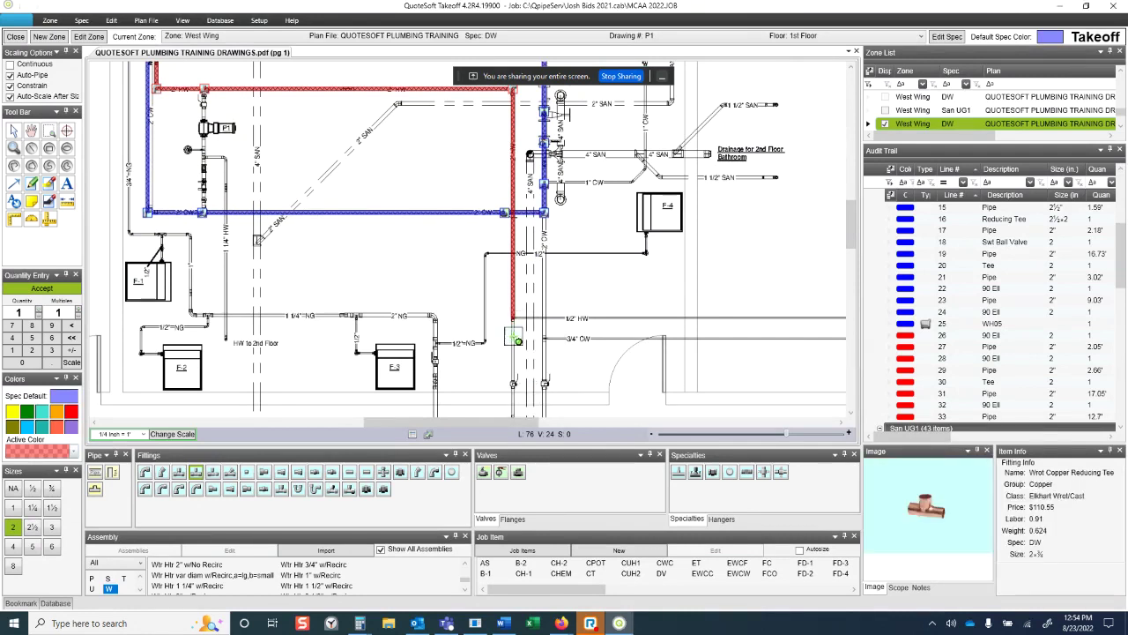
# Step: Examine the red and blue DW entries in the audit trail against the hot and cold water piping on the plan
pyautogui.scroll(-2, 549, 292)
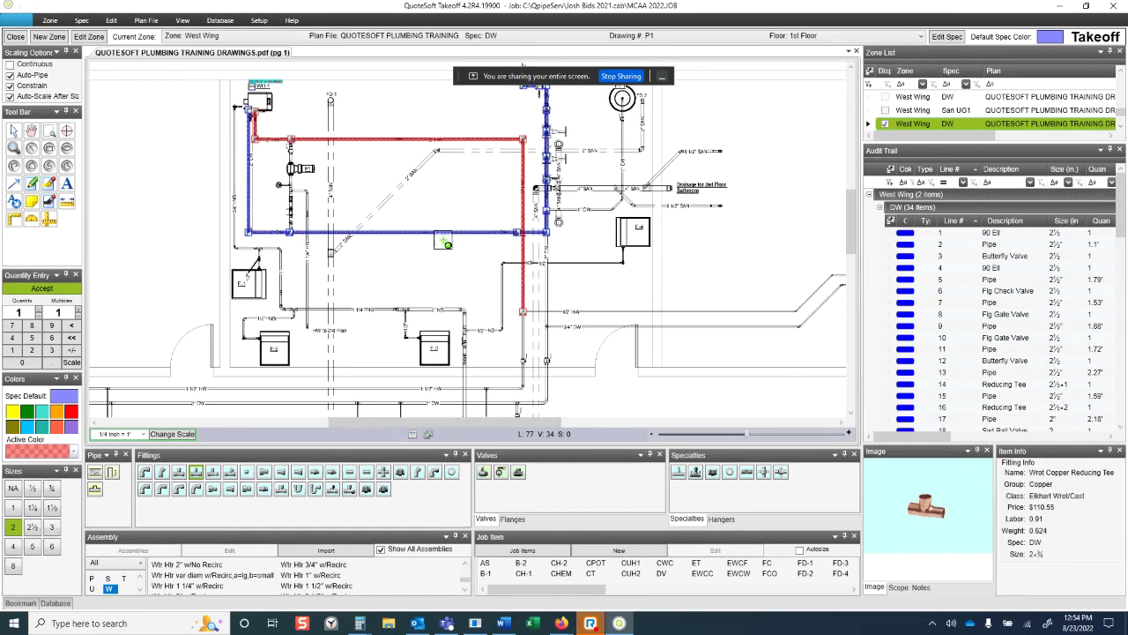
pyautogui.moveTo(433, 212); pyautogui.dragTo(436, 259)
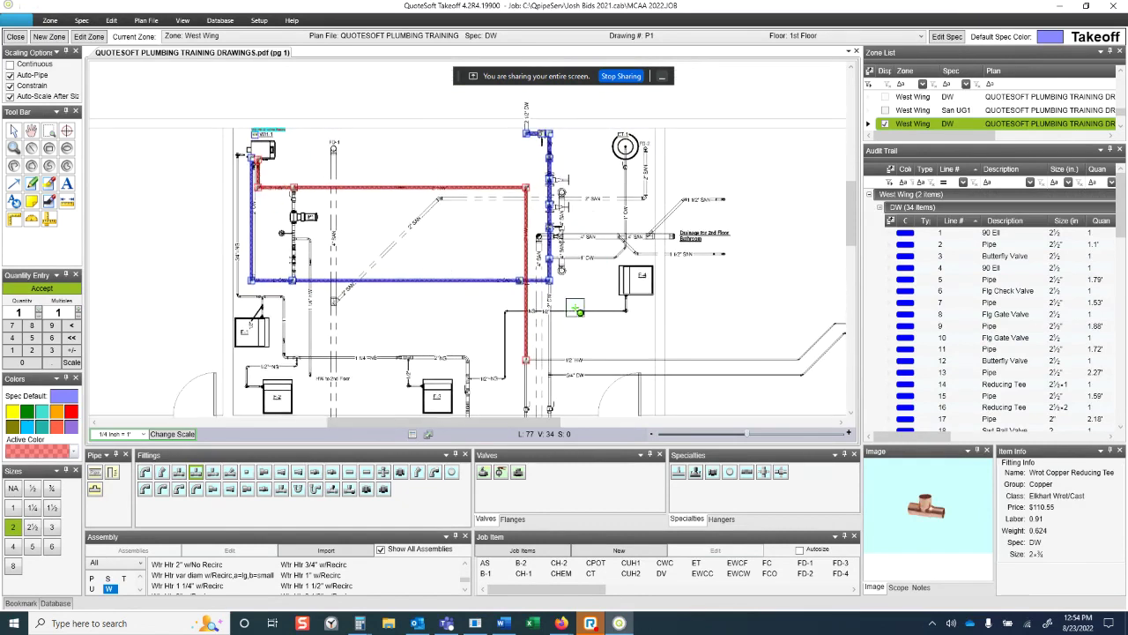
pyautogui.scroll(-5, 1013, 299)
pyautogui.click(1041, 312)
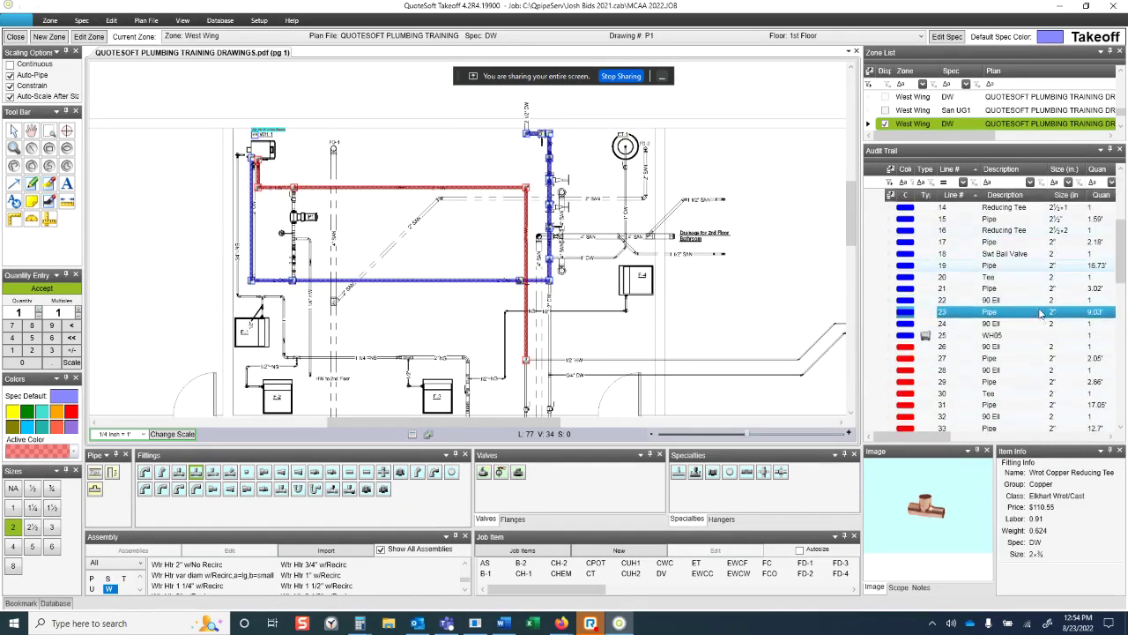
pyautogui.click(967, 348)
pyautogui.scroll(-1, 952, 354)
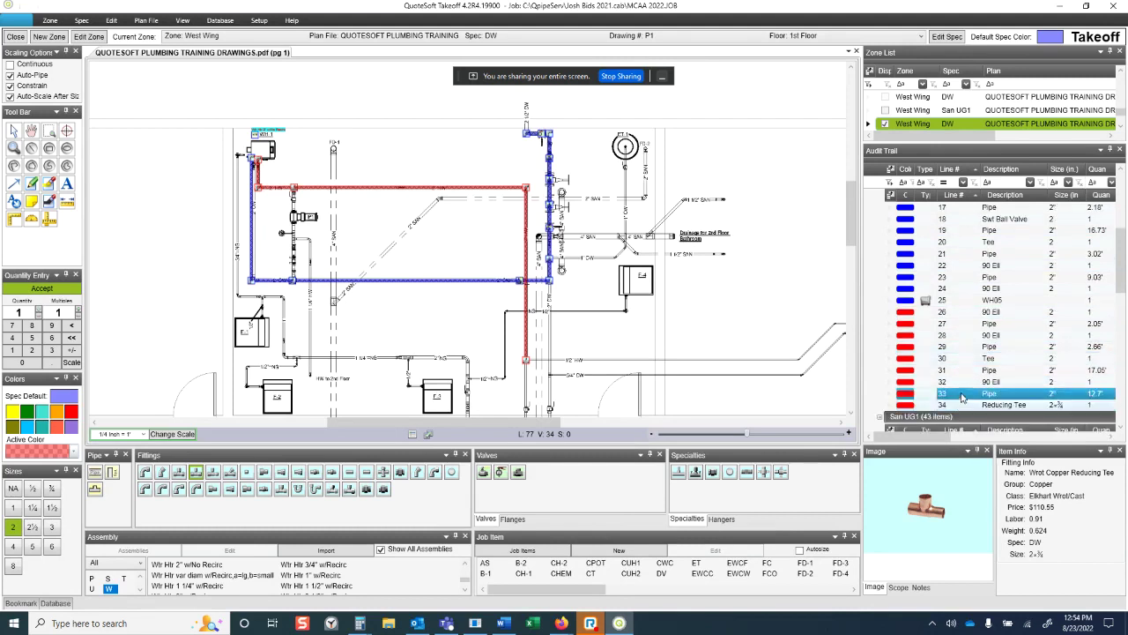
pyautogui.click(960, 325)
pyautogui.scroll(-2, 957, 328)
pyautogui.scroll(3, 957, 328)
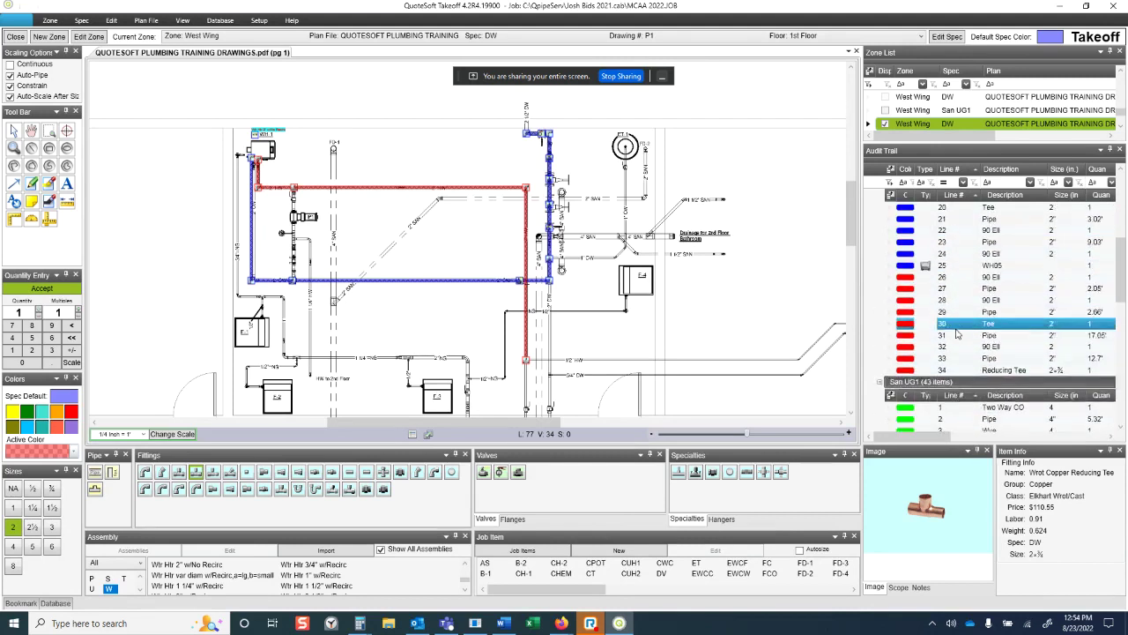
pyautogui.scroll(-1, 942, 374)
pyautogui.click(955, 349)
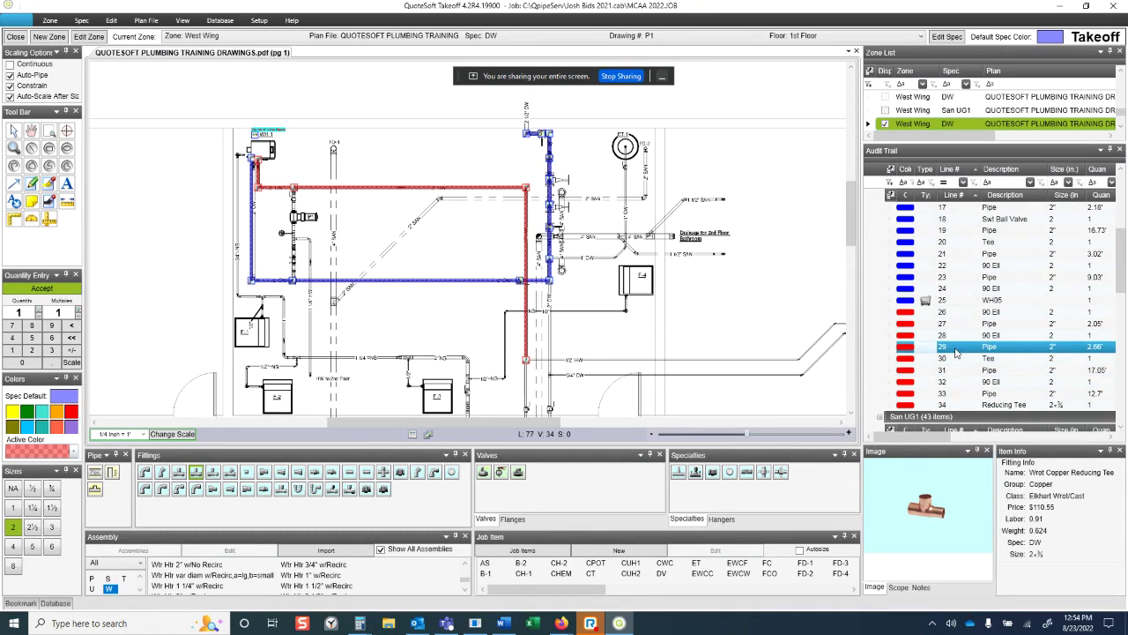
# Step: Select the red HW items, lines 26 through 34, review the Global Editor options for them and close without changes
pyautogui.click(979, 314)
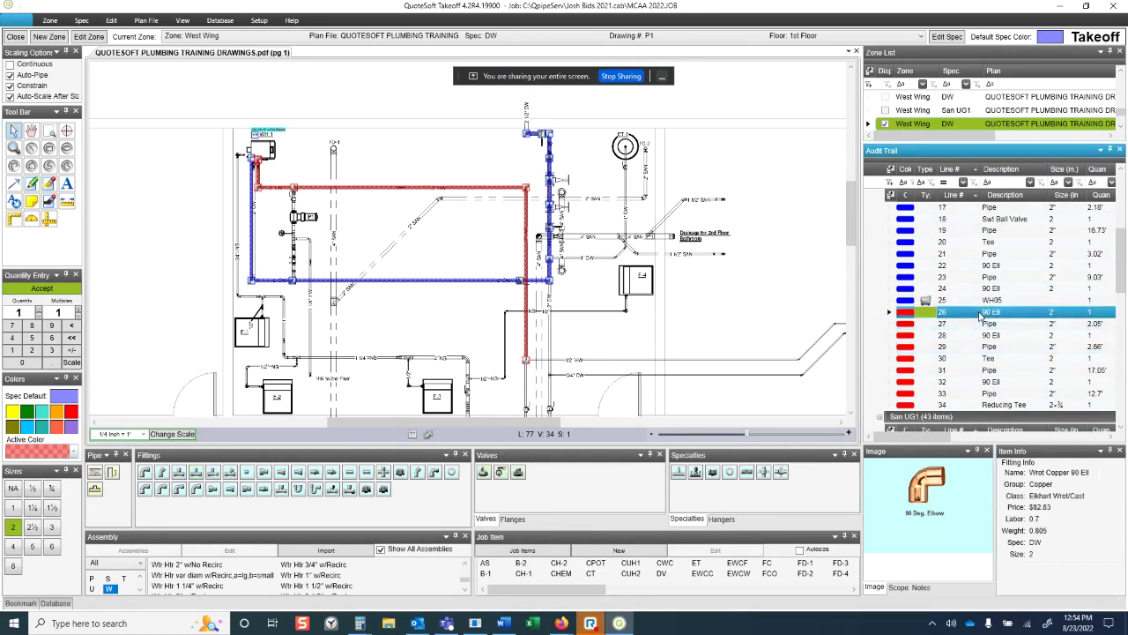
pyautogui.keyDown('shift'); pyautogui.click(972, 405); pyautogui.keyUp('shift')
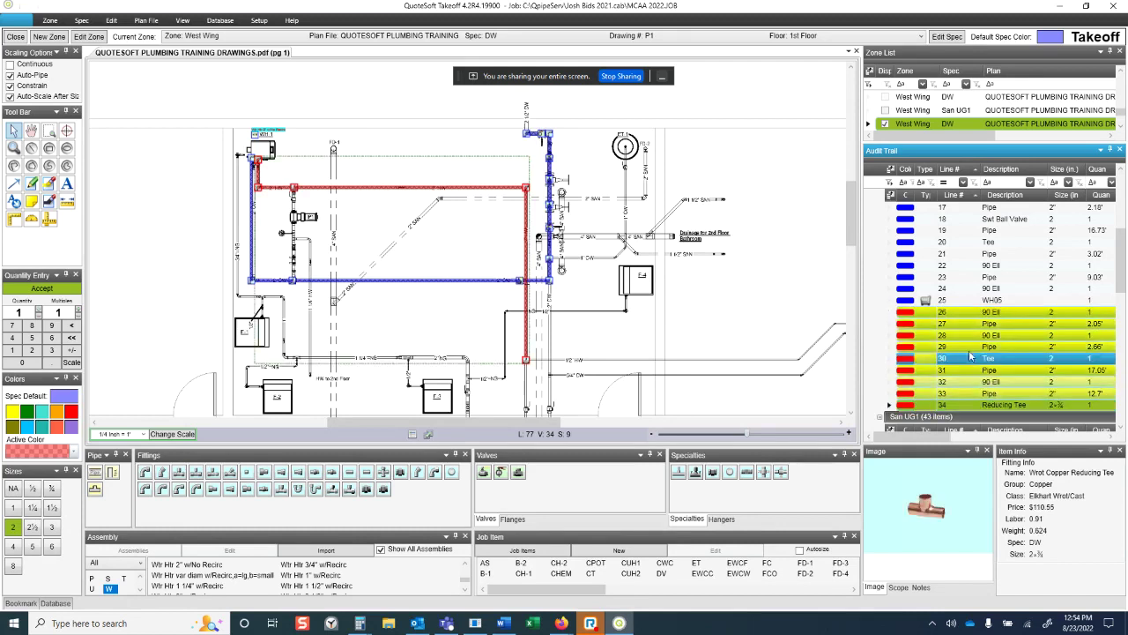
pyautogui.rightClick(971, 345)
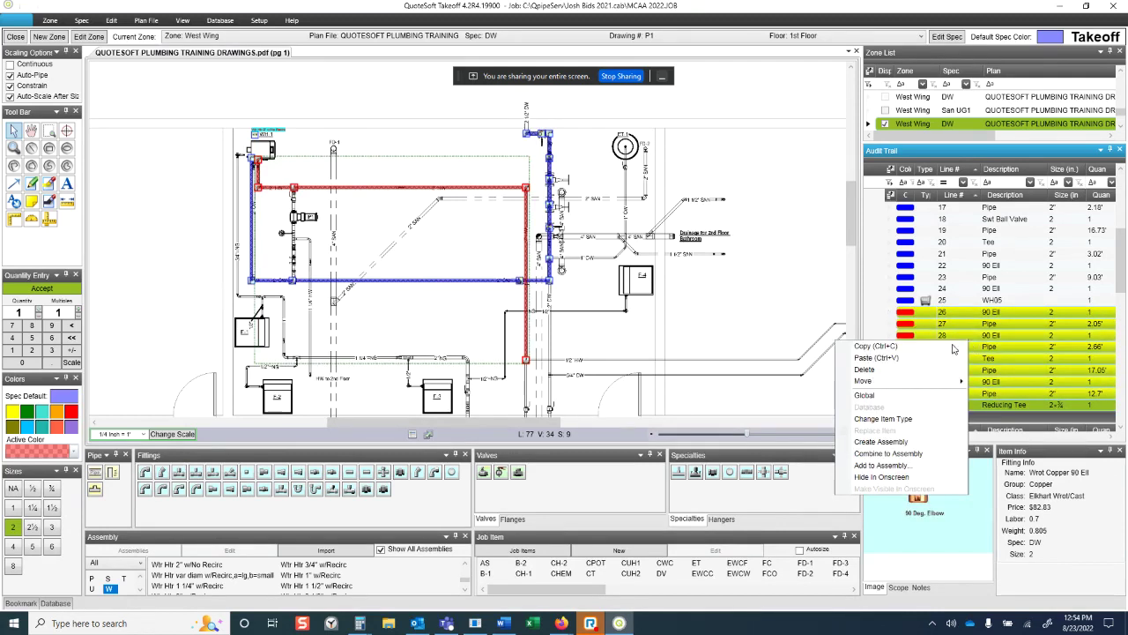
pyautogui.click(892, 401)
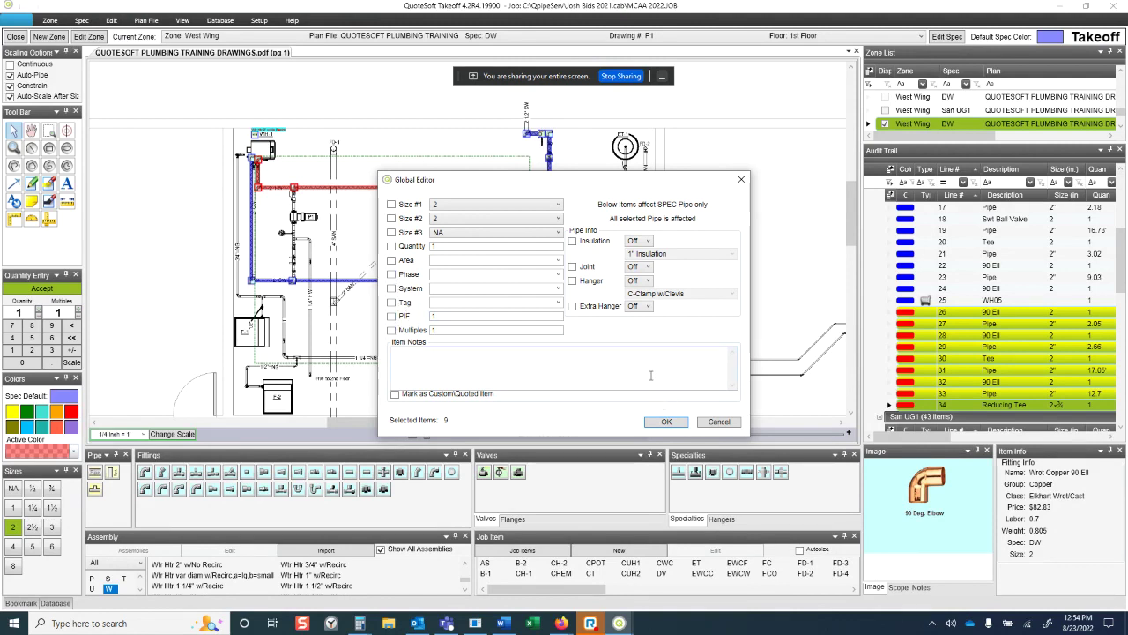
pyautogui.click(727, 421)
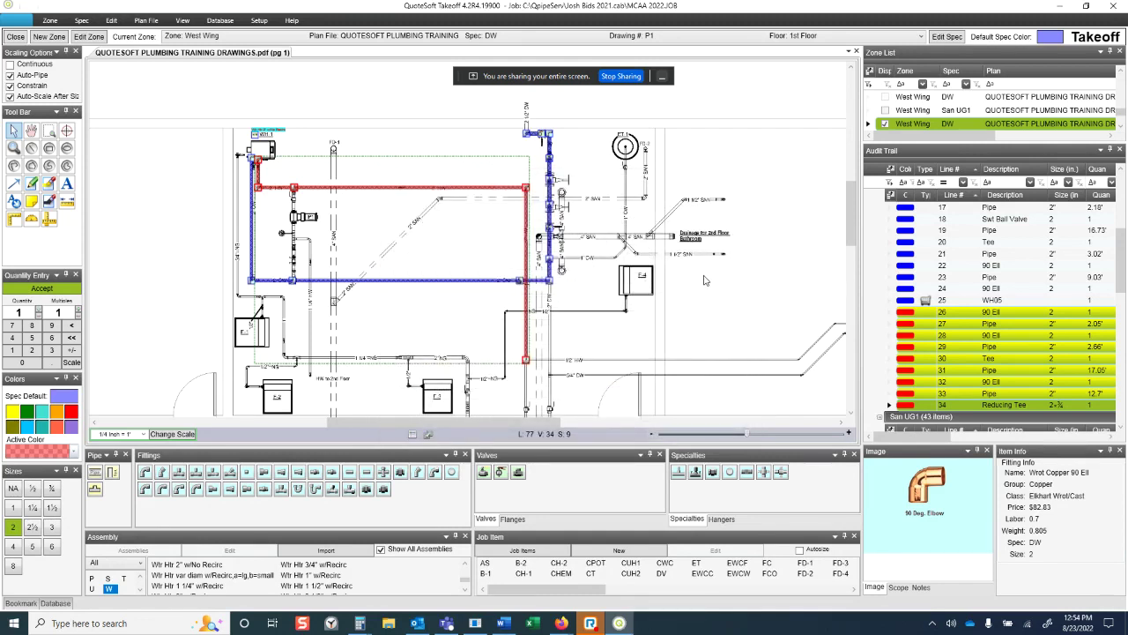
pyautogui.click(697, 312)
pyautogui.scroll(-4, 697, 312)
pyautogui.moveTo(690, 353); pyautogui.dragTo(673, 218)
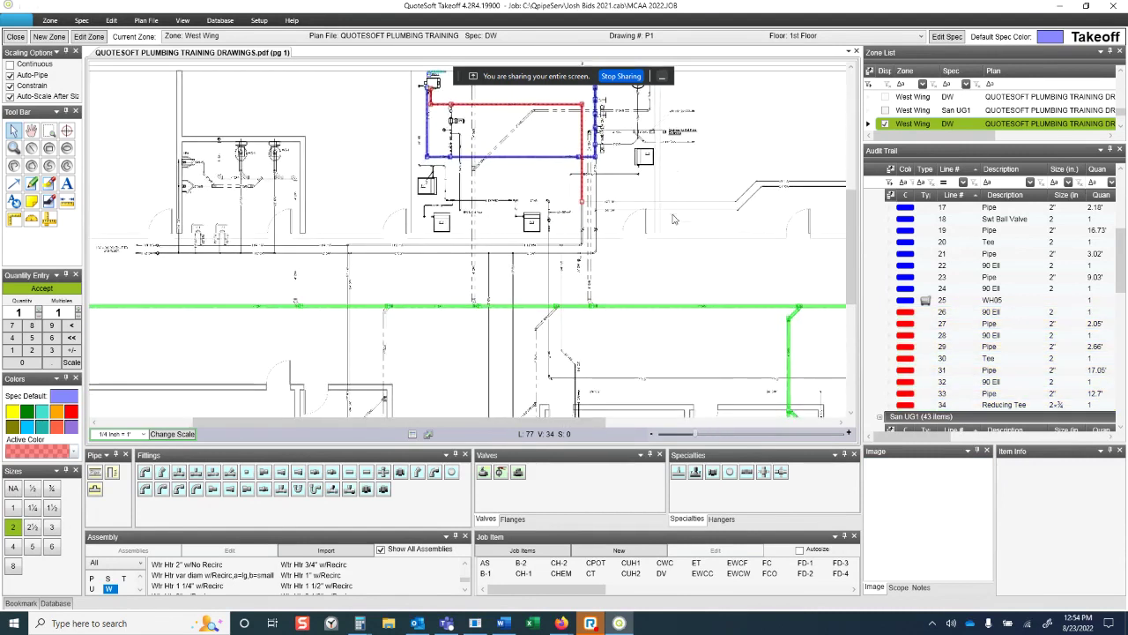
pyautogui.scroll(-2, 673, 218)
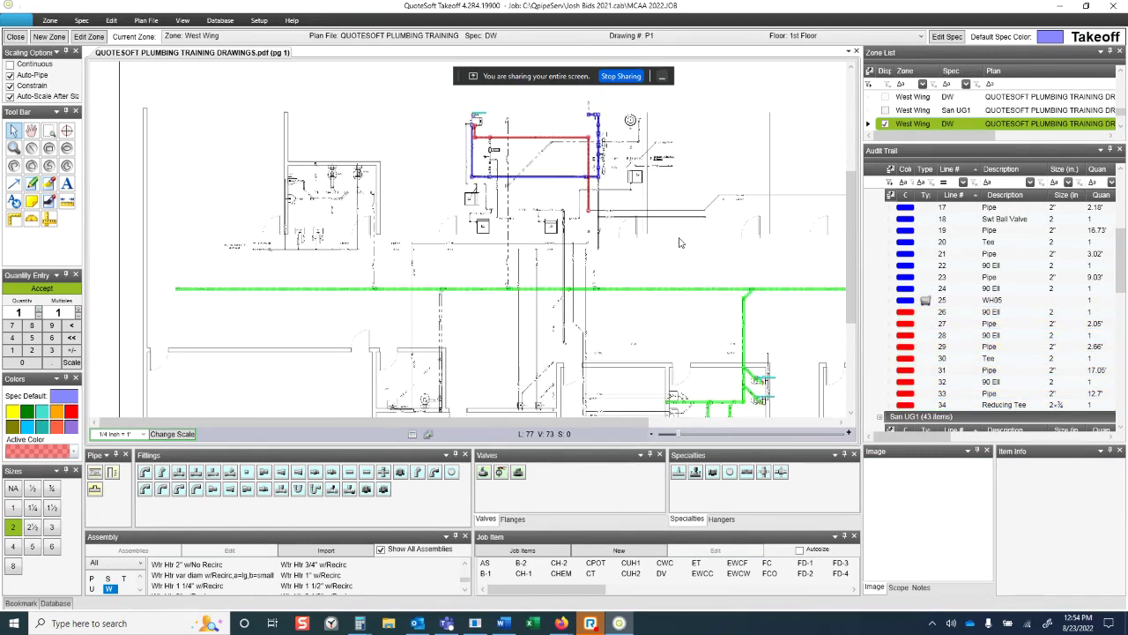